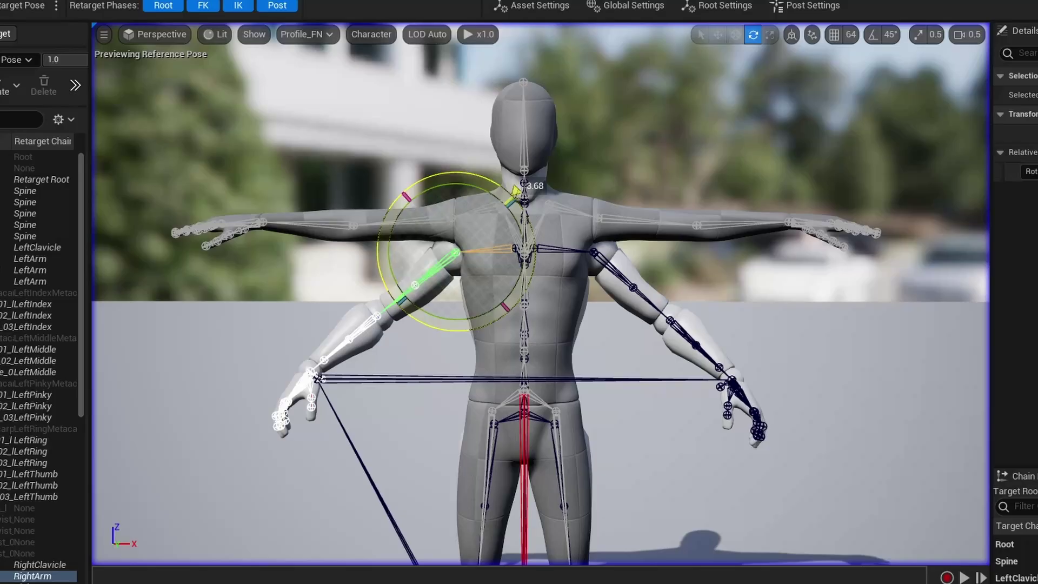
Rotate the left arm bone to horizontal in the IK Retargeter pose, then select the right arm
{"action": "left_click_drag", "start_coordinate": [515, 190], "coordinate": [452, 166]}
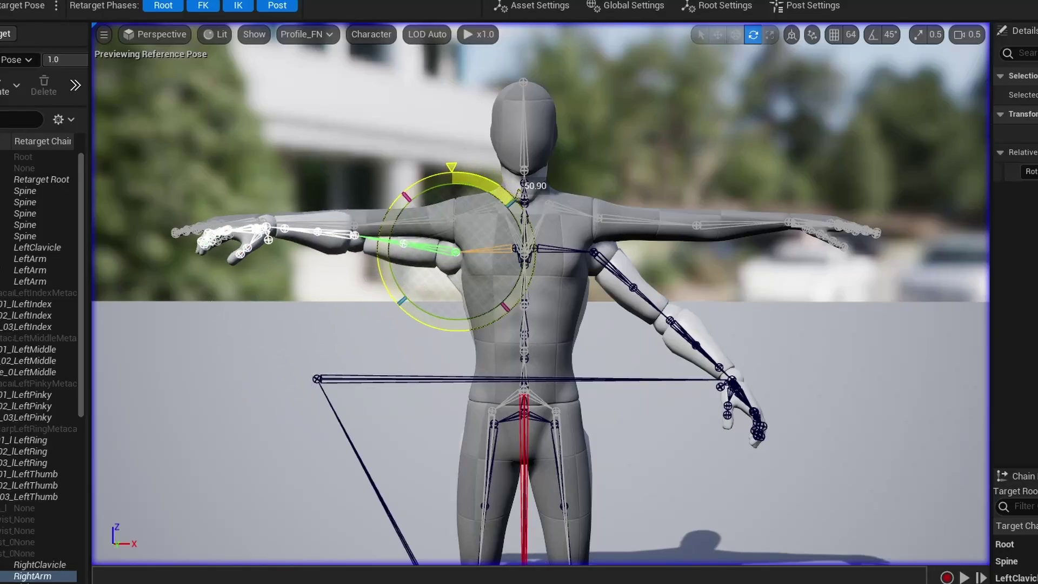
{"action": "left_click", "coordinate": [621, 272]}
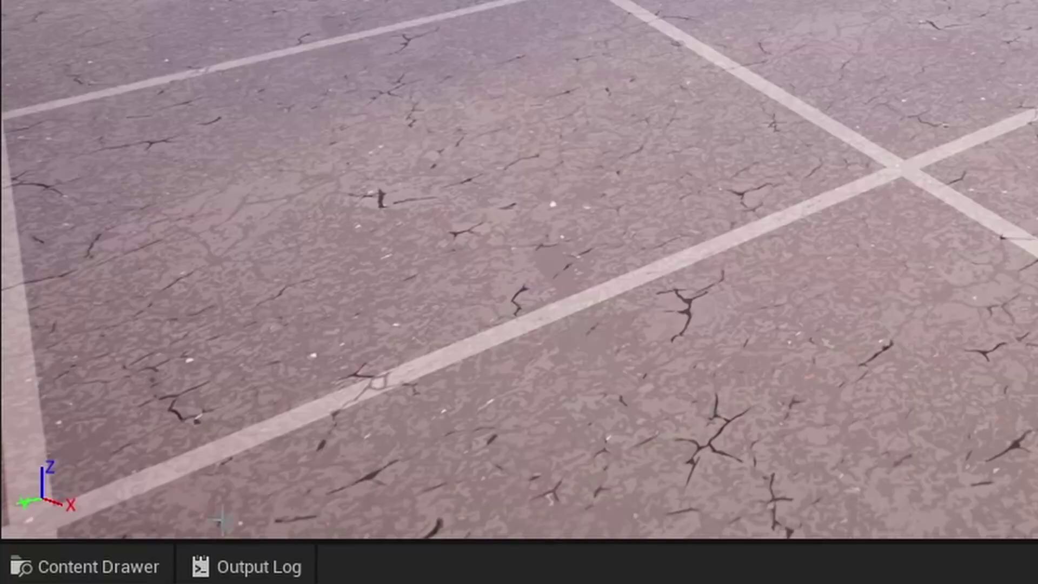
Search the Fortnite content for 'fn man', drag FN Mannequin into the level and frame it
{"action": "left_click", "coordinate": [43, 549]}
{"action": "left_click", "coordinate": [44, 454]}
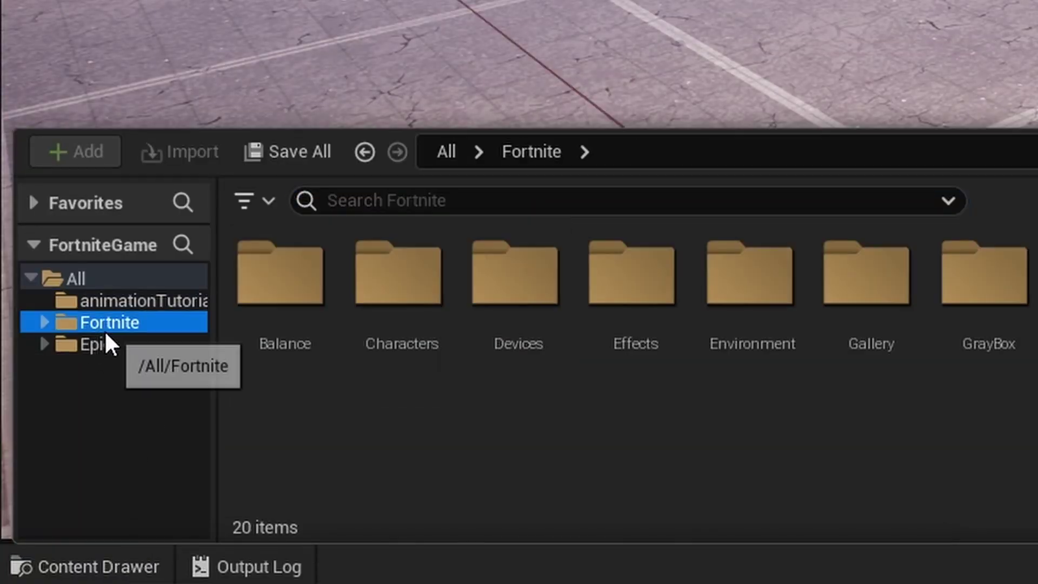
{"action": "left_click", "coordinate": [335, 200]}
{"action": "type", "text": "fn man"}
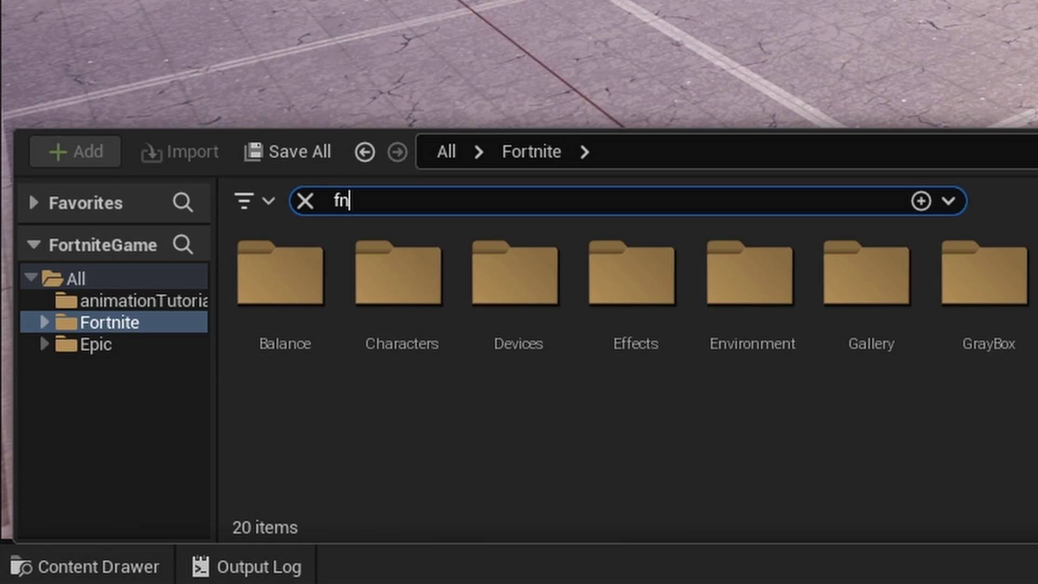
{"action": "mouse_move", "coordinate": [307, 354]}
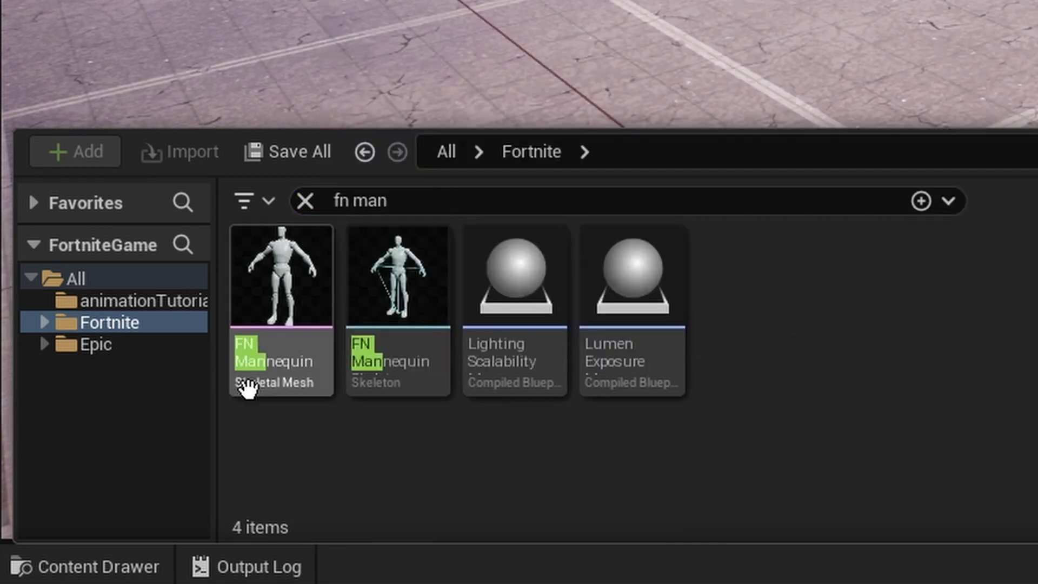
{"action": "left_click_drag", "start_coordinate": [249, 387], "coordinate": [884, 134]}
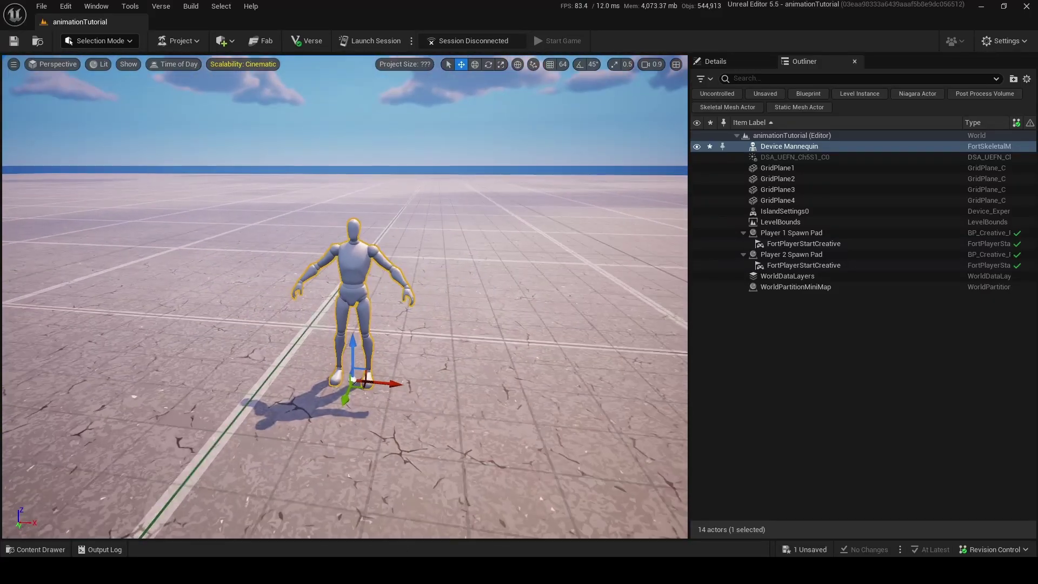
{"action": "key", "text": "f"}
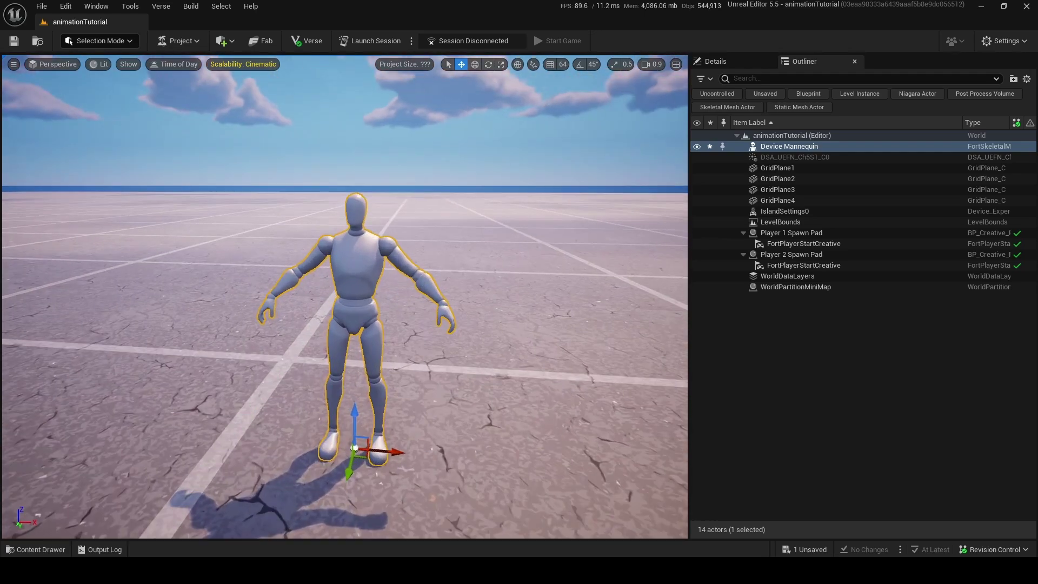
Browse the mannequin's Anim to Play list in Details, then clear the 'fn man' search
{"action": "left_click", "coordinate": [744, 67]}
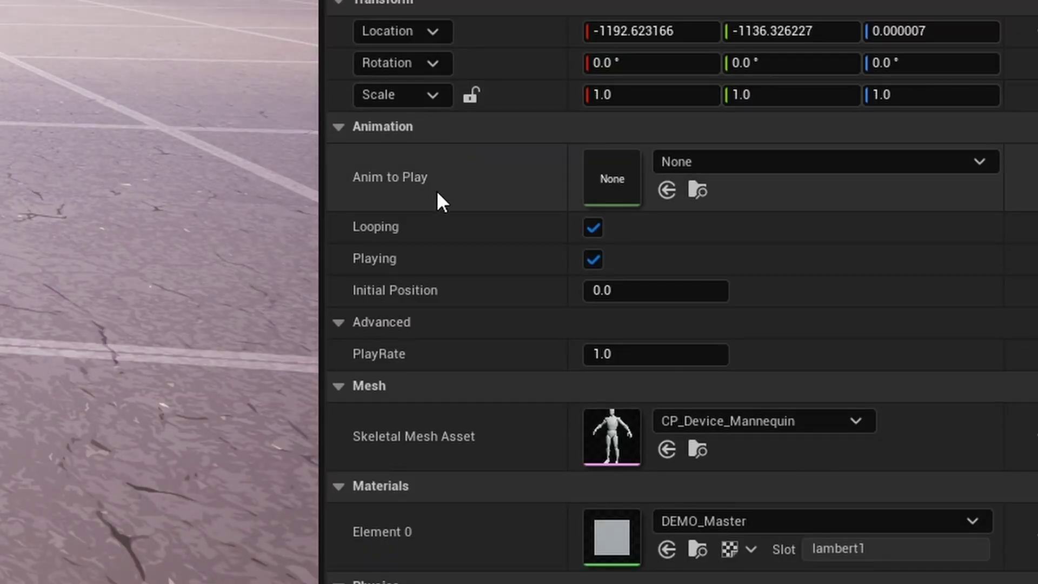
{"action": "left_click", "coordinate": [701, 165]}
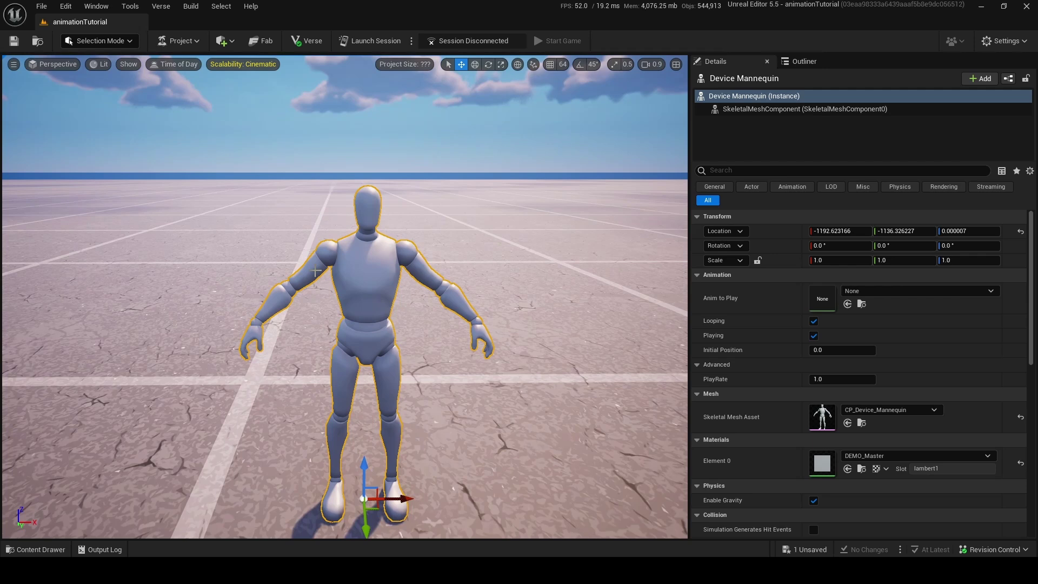
{"action": "scroll", "coordinate": [315, 271], "scroll_direction": "down", "scroll_amount": 3}
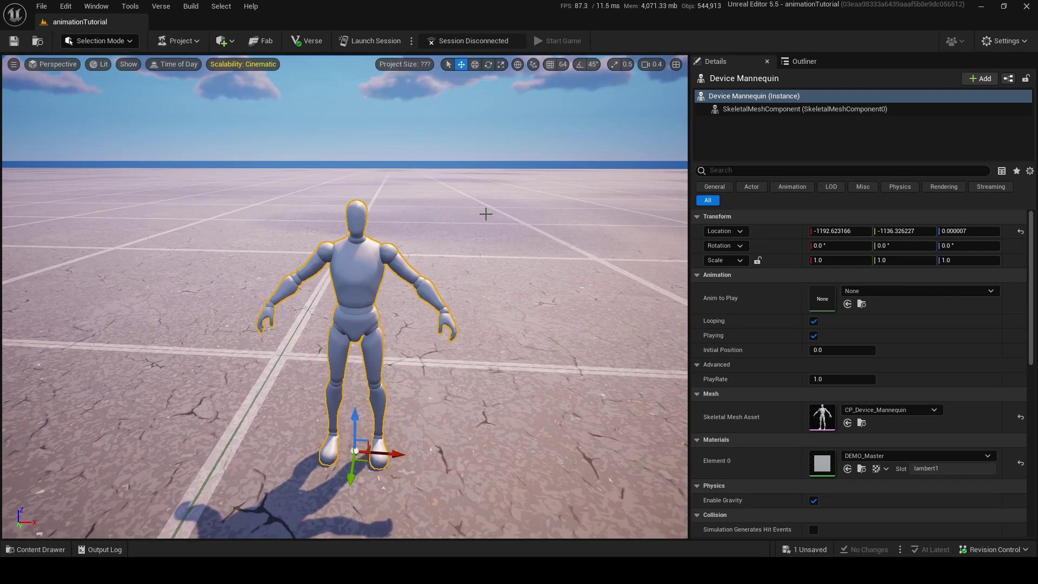
{"action": "scroll", "coordinate": [486, 214], "scroll_direction": "up", "scroll_amount": 3}
{"action": "left_click", "coordinate": [35, 549]}
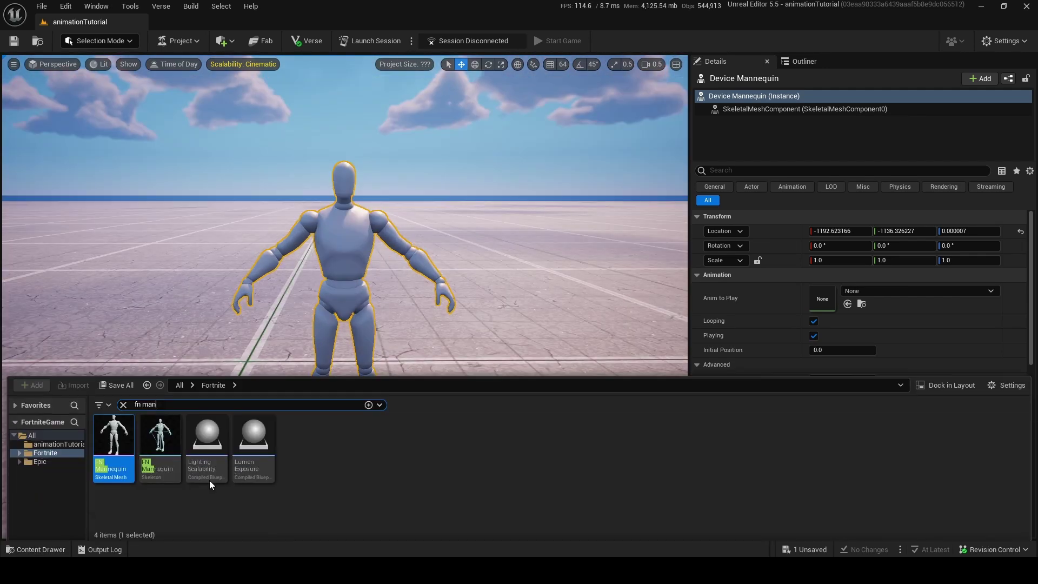
{"action": "left_click", "coordinate": [41, 445]}
Create a Level Sequence named animator in the animationTutorial folder
{"action": "left_click", "coordinate": [123, 404]}
{"action": "right_click", "coordinate": [254, 447]}
{"action": "mouse_move", "coordinate": [298, 322]}
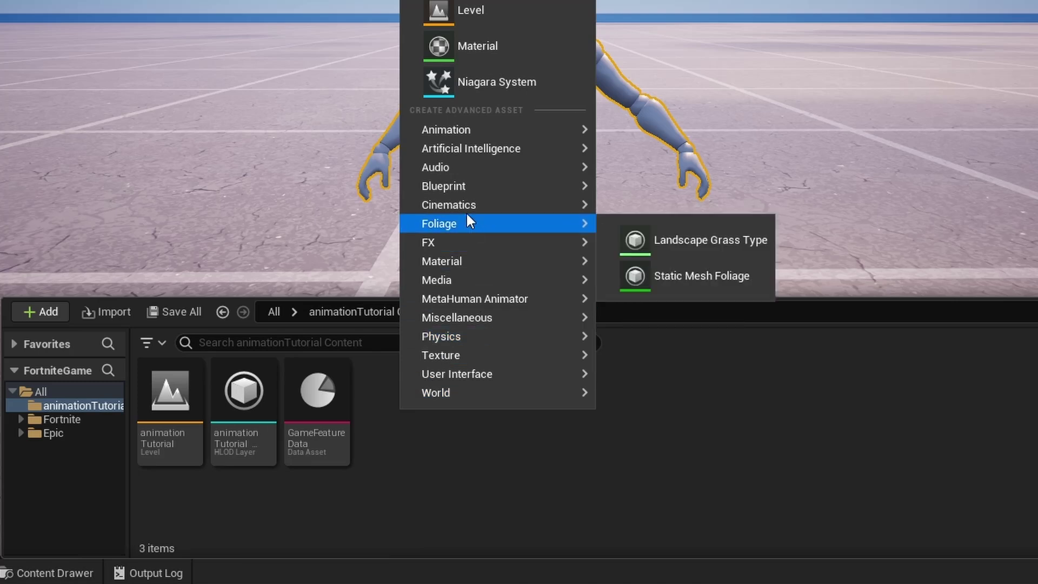
{"action": "mouse_move", "coordinate": [481, 202]}
{"action": "left_click", "coordinate": [686, 213]}
{"action": "key", "text": "BackSpace"}
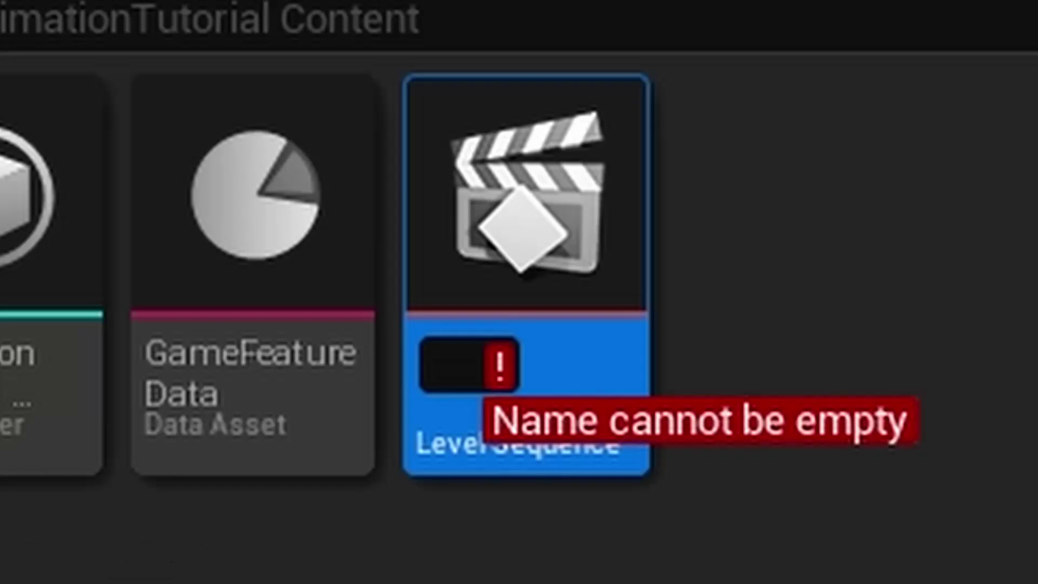
{"action": "type", "text": "animator"}
{"action": "key", "text": "Return"}
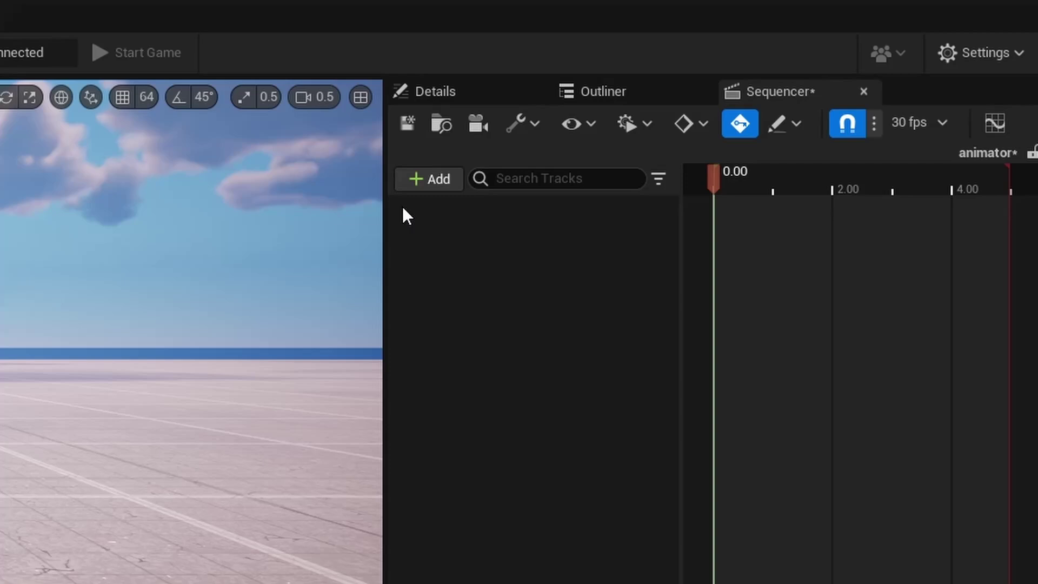
Add the Device Mannequin actor to the sequence and widen the track list
{"action": "left_click", "coordinate": [706, 110]}
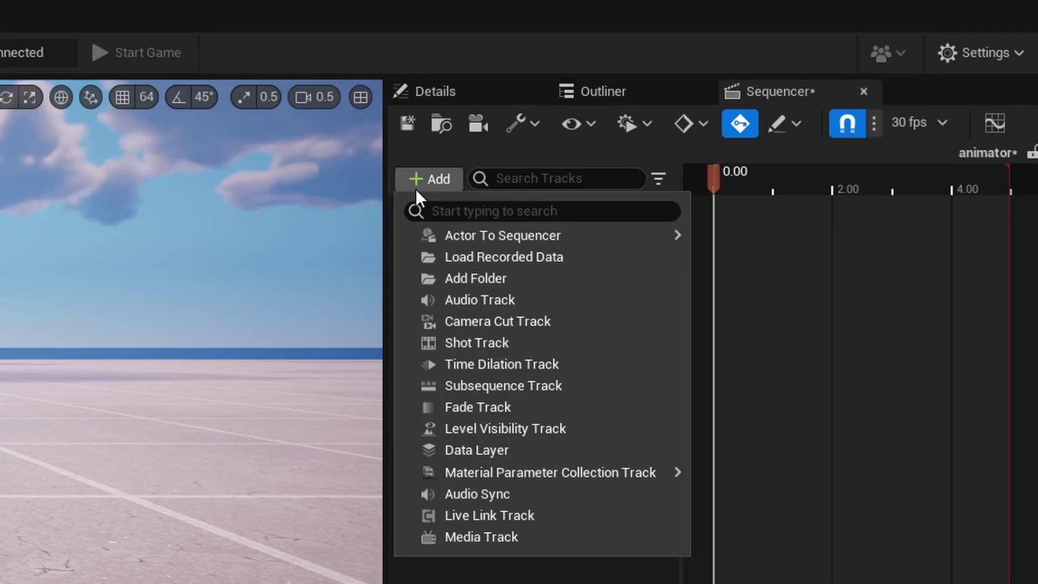
{"action": "mouse_move", "coordinate": [764, 136]}
{"action": "left_click", "coordinate": [748, 247]}
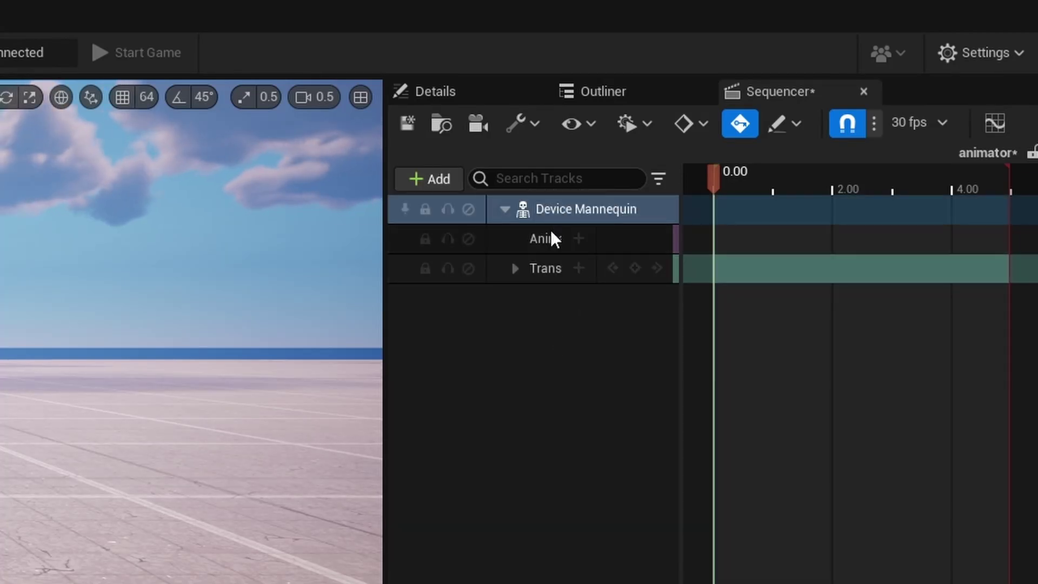
{"action": "left_click_drag", "start_coordinate": [385, 259], "coordinate": [82, 260]}
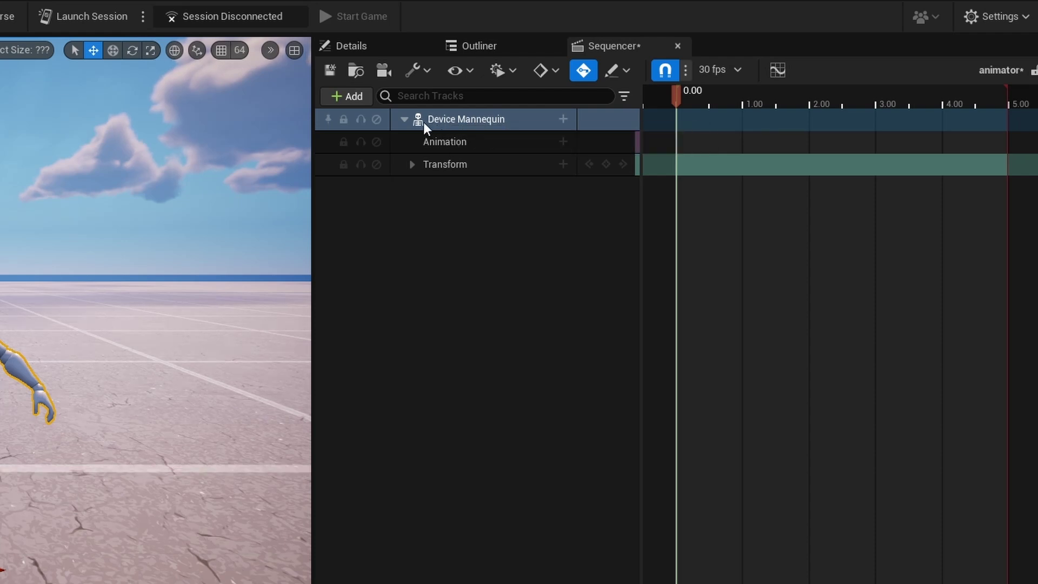
{"action": "left_click", "coordinate": [566, 145]}
{"action": "left_click", "coordinate": [520, 269]}
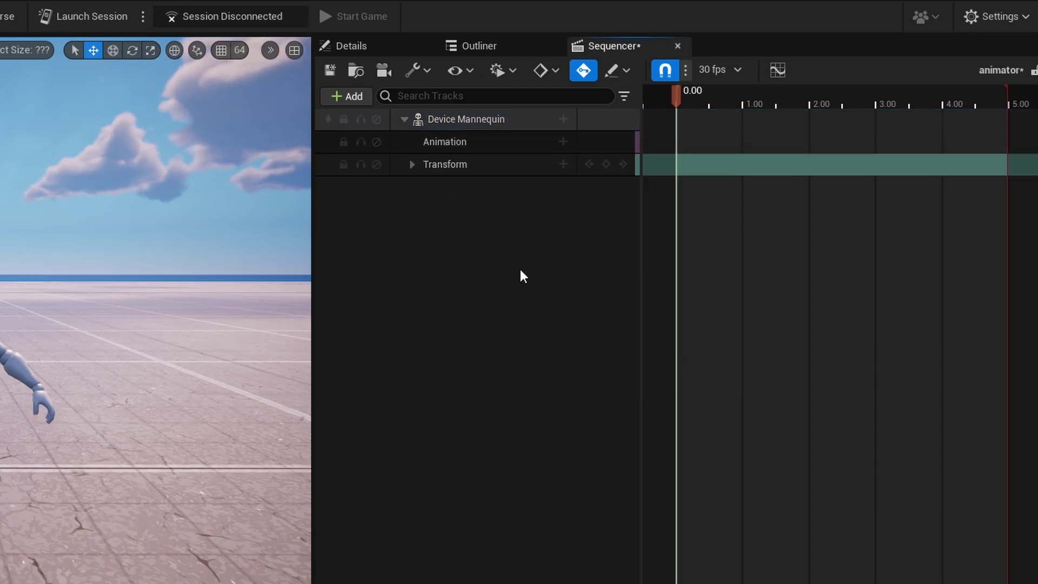
Add an FK Control Rig track to the Device Mannequin
{"action": "left_click", "coordinate": [563, 121]}
{"action": "mouse_move", "coordinate": [600, 279]}
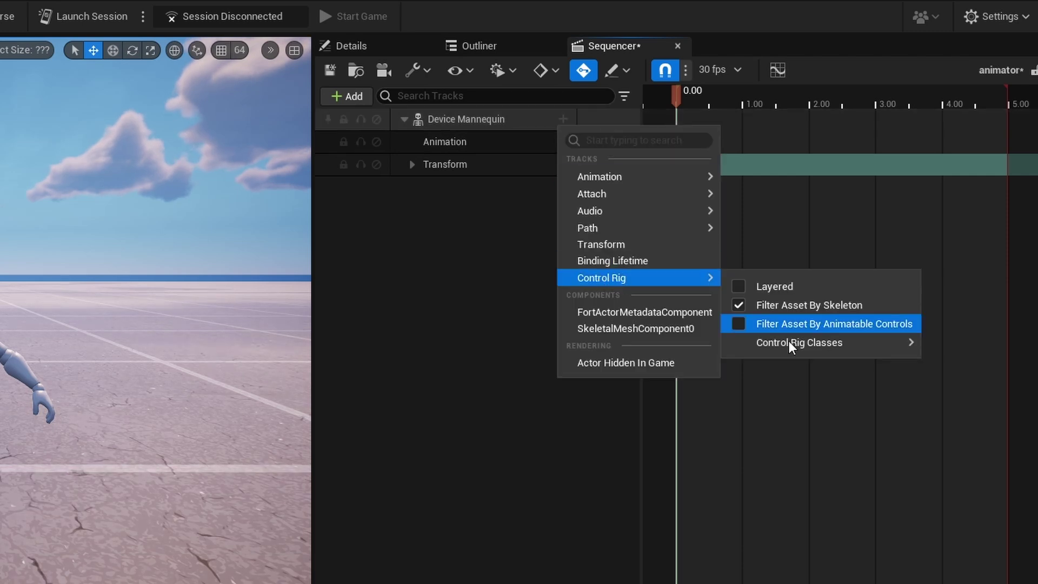
{"action": "mouse_move", "coordinate": [789, 340]}
{"action": "left_click", "coordinate": [975, 376]}
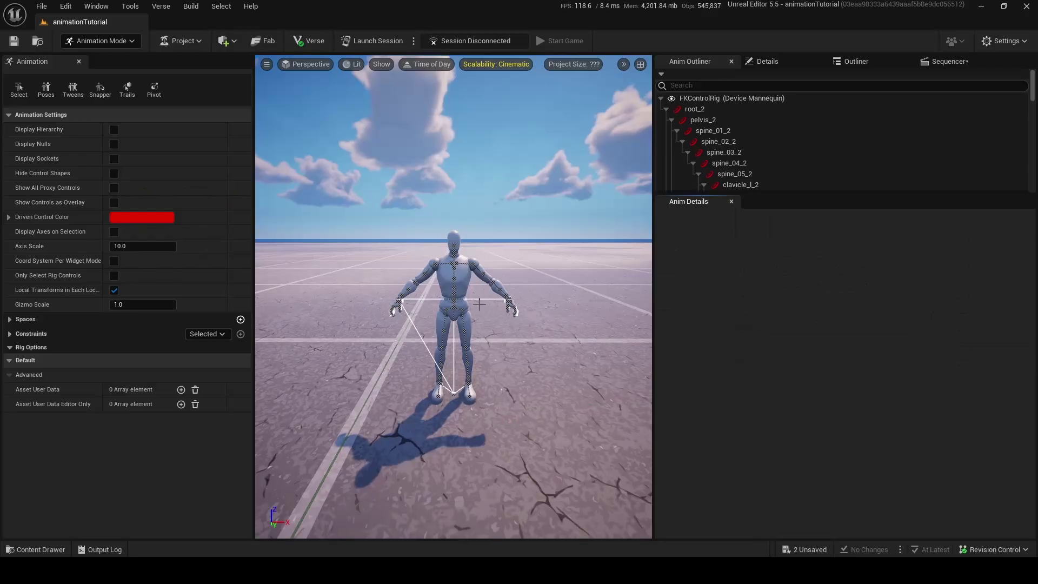
Close the Animation and Anim Details tabs, bring back Sequencer, and show the skeleton controls
{"action": "left_click", "coordinate": [79, 61]}
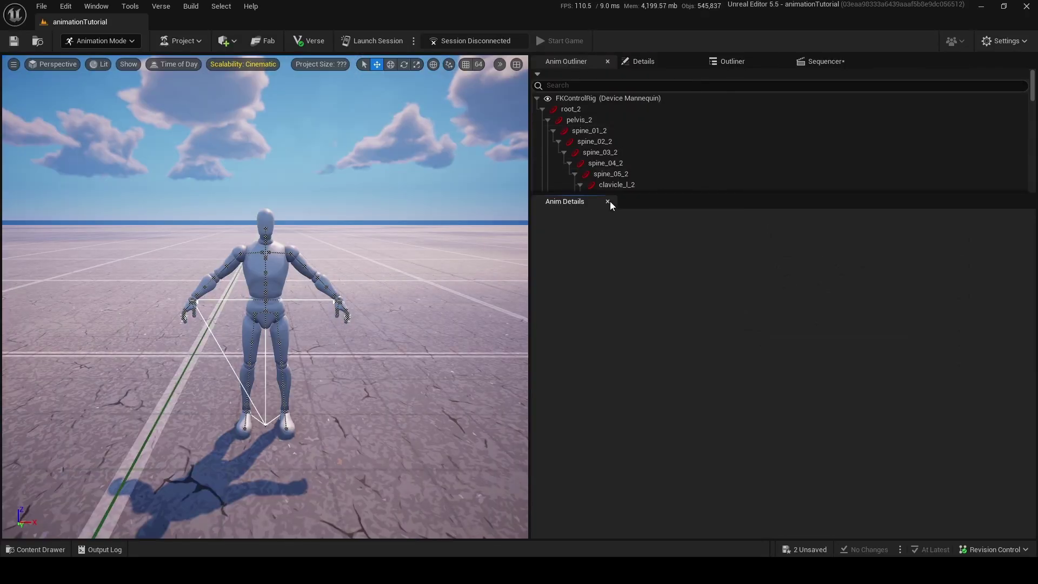
{"action": "left_click", "coordinate": [609, 201]}
{"action": "left_click", "coordinate": [835, 63]}
{"action": "scroll", "coordinate": [304, 288], "scroll_direction": "up", "scroll_amount": 5}
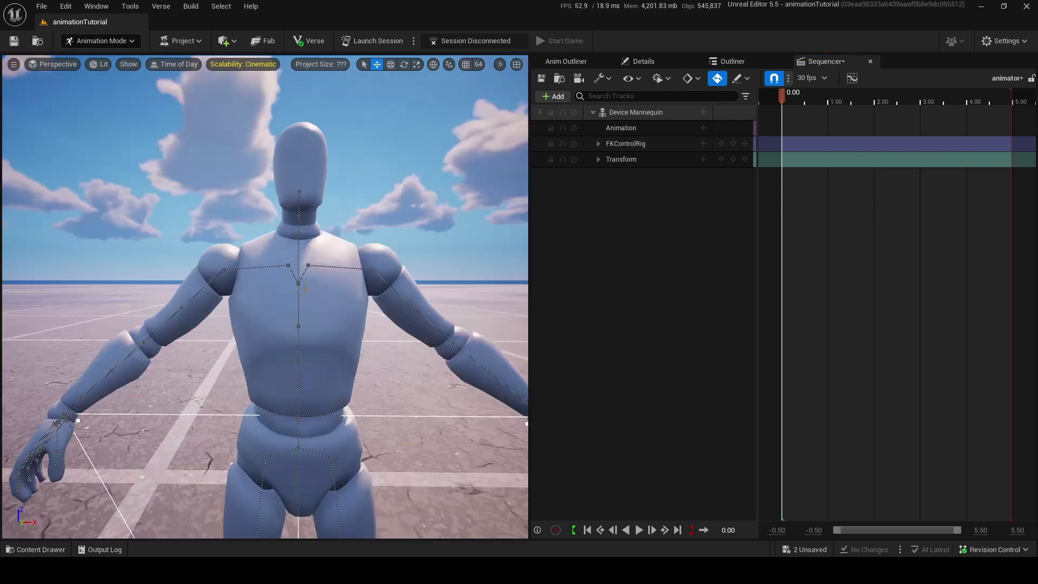
{"action": "left_click_drag", "start_coordinate": [309, 274], "coordinate": [137, 328], "text": "alt"}
{"action": "key", "text": "g"}
Test-rotate the clavicle and upper-arm controls, undoing the last upper-arm rotation
{"action": "key", "text": "e"}
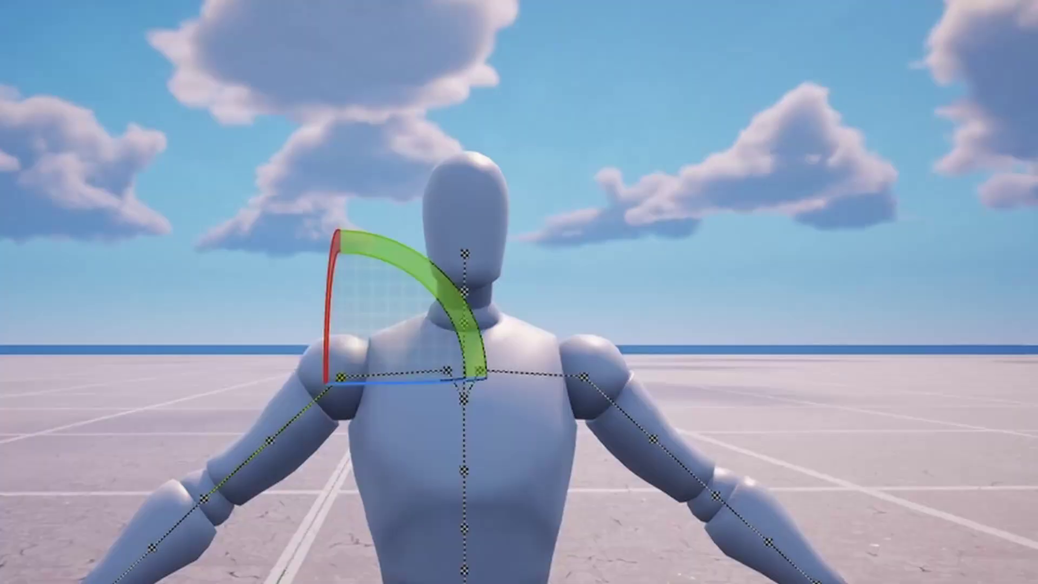
{"action": "scroll", "coordinate": [497, 246], "scroll_direction": "up", "scroll_amount": 3}
{"action": "left_click", "coordinate": [705, 346]}
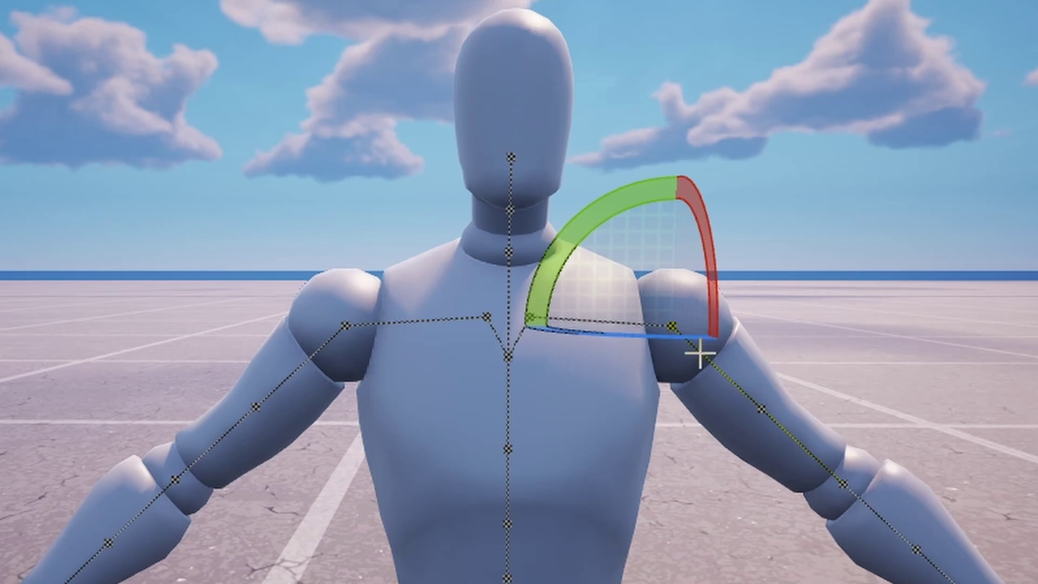
{"action": "left_click", "coordinate": [600, 319]}
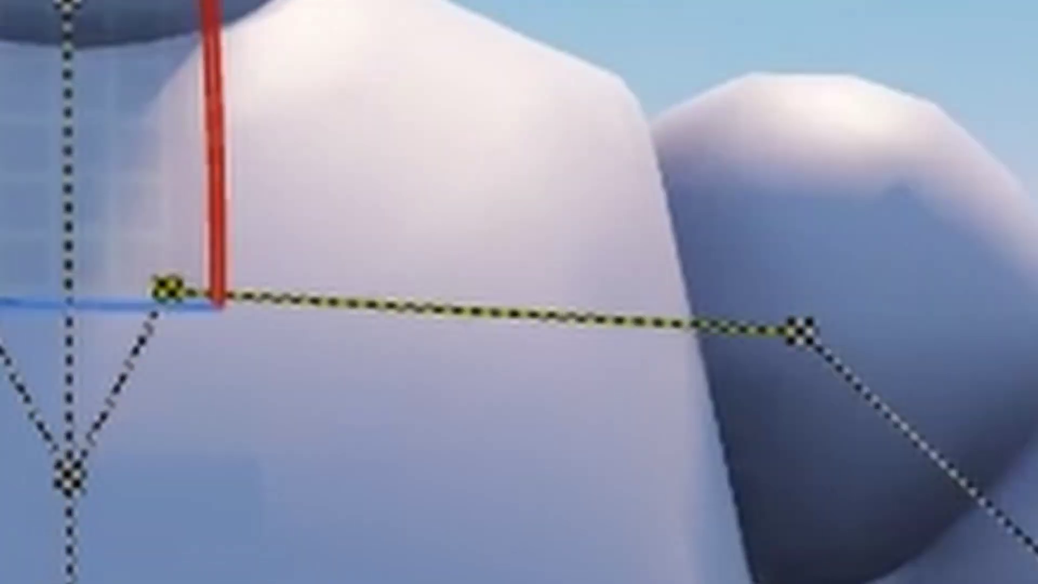
{"action": "left_click_drag", "start_coordinate": [707, 318], "coordinate": [649, 185]}
{"action": "left_click_drag", "start_coordinate": [541, 249], "coordinate": [648, 368]}
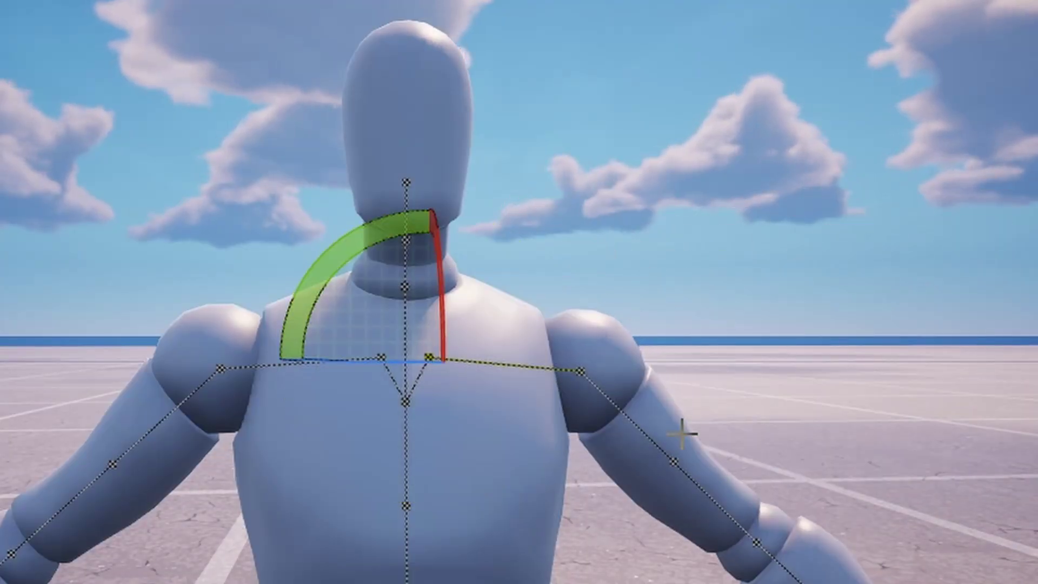
{"action": "left_click", "coordinate": [678, 390]}
{"action": "left_click", "coordinate": [676, 392]}
{"action": "left_click_drag", "start_coordinate": [727, 368], "coordinate": [390, 332]}
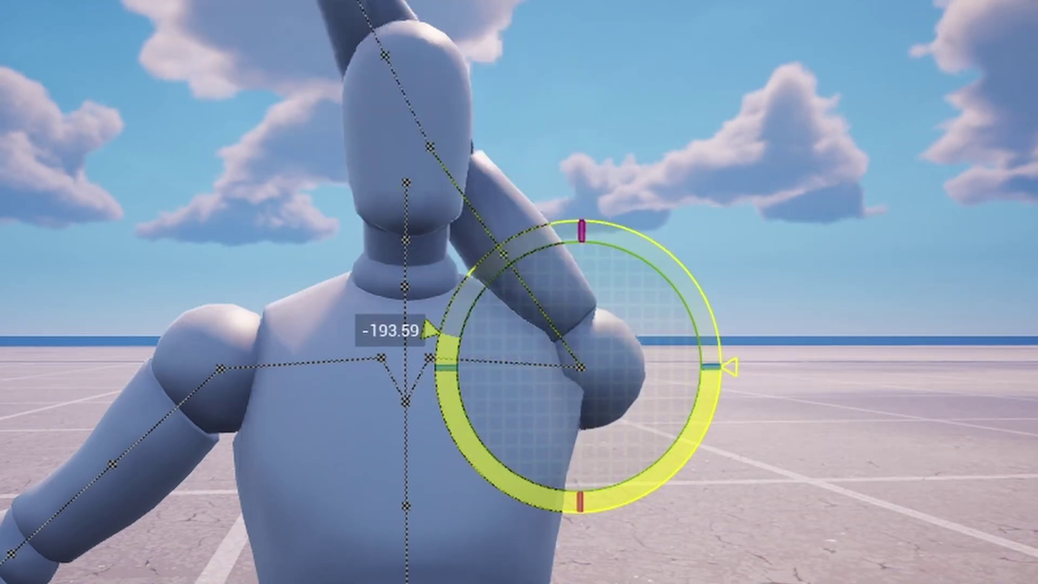
{"action": "key", "text": "ctrl+z"}
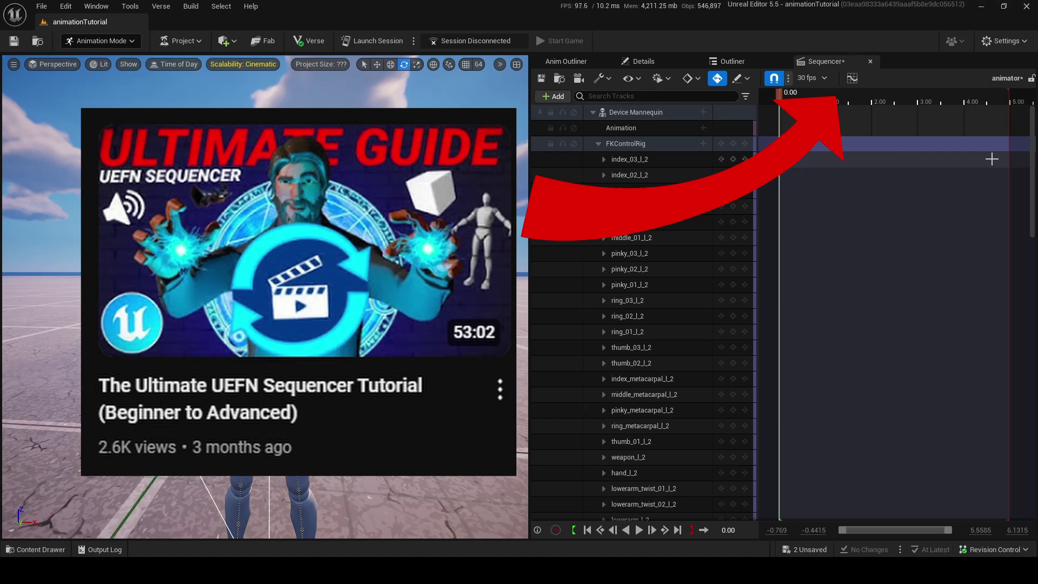
Key the left arm's rest pose at frame 0, undoing a trial upper-arm rotation
{"action": "scroll", "coordinate": [644, 313], "scroll_direction": "down", "scroll_amount": 5}
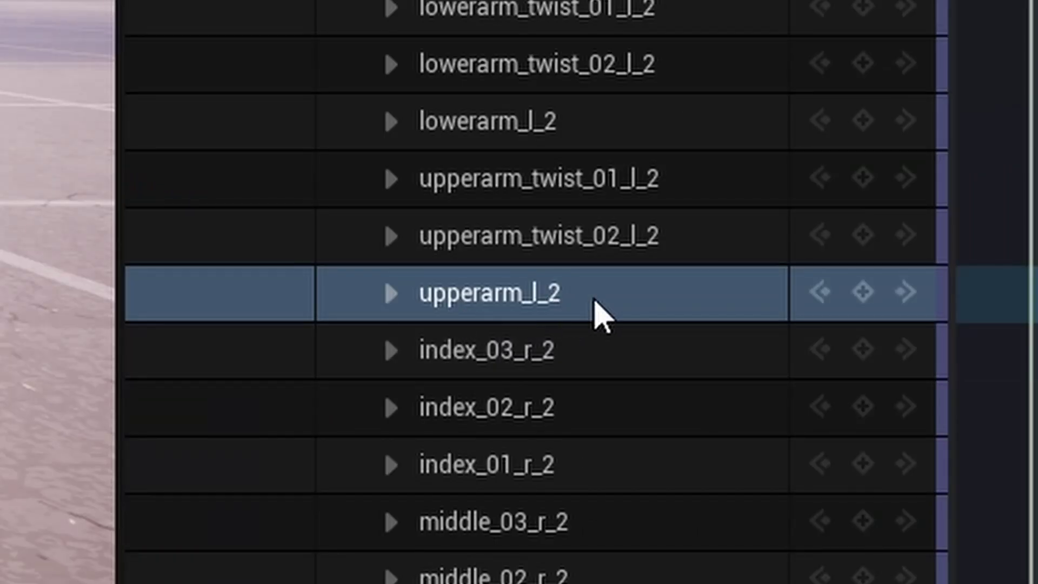
{"action": "left_click", "coordinate": [411, 122]}
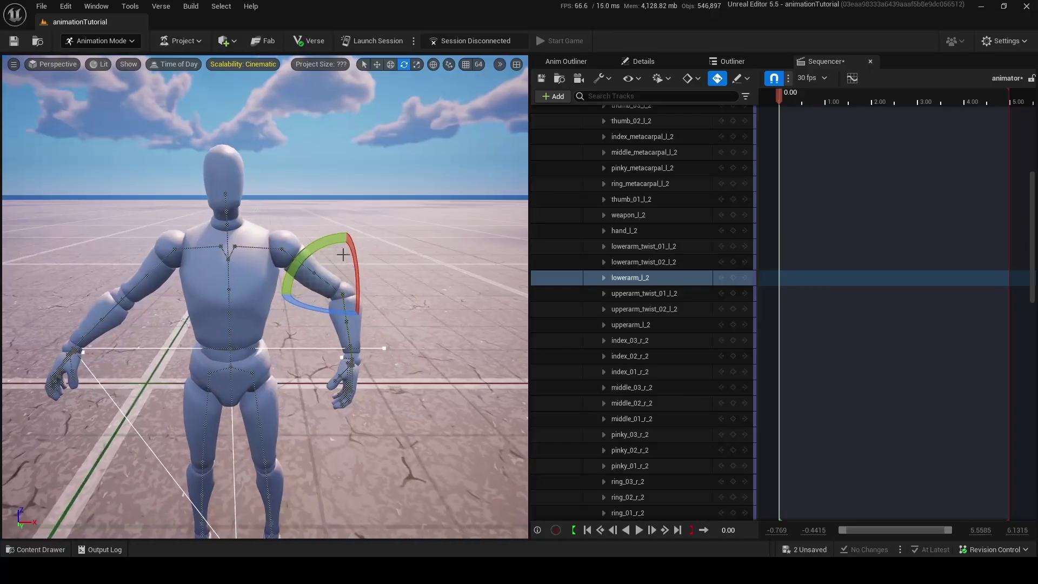
{"action": "scroll", "coordinate": [298, 331], "scroll_direction": "down", "scroll_amount": 3}
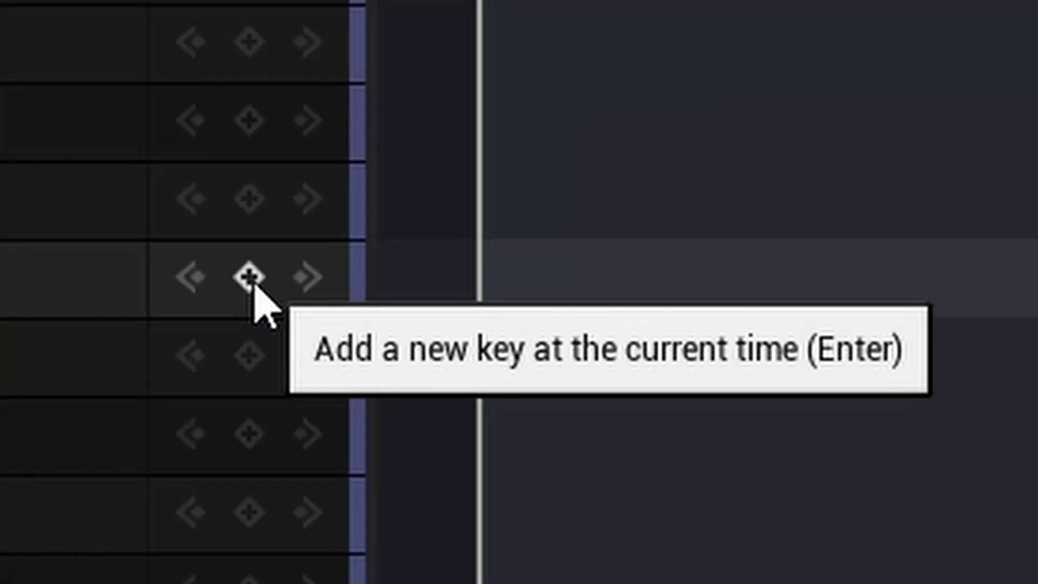
{"action": "left_click", "coordinate": [250, 279]}
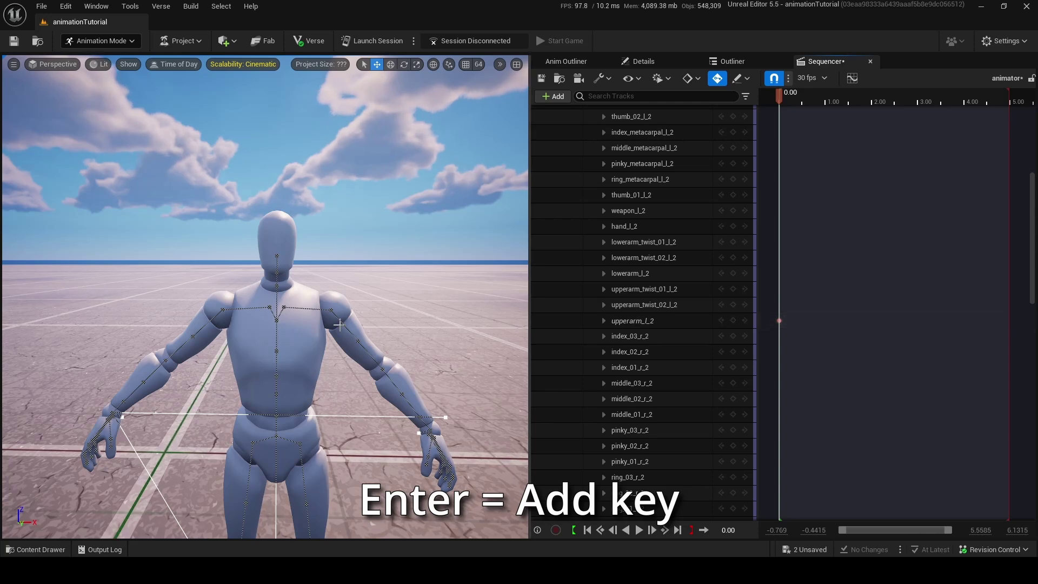
{"action": "left_click", "coordinate": [340, 321]}
{"action": "key", "text": "e"}
{"action": "left_click_drag", "start_coordinate": [333, 271], "coordinate": [392, 254]}
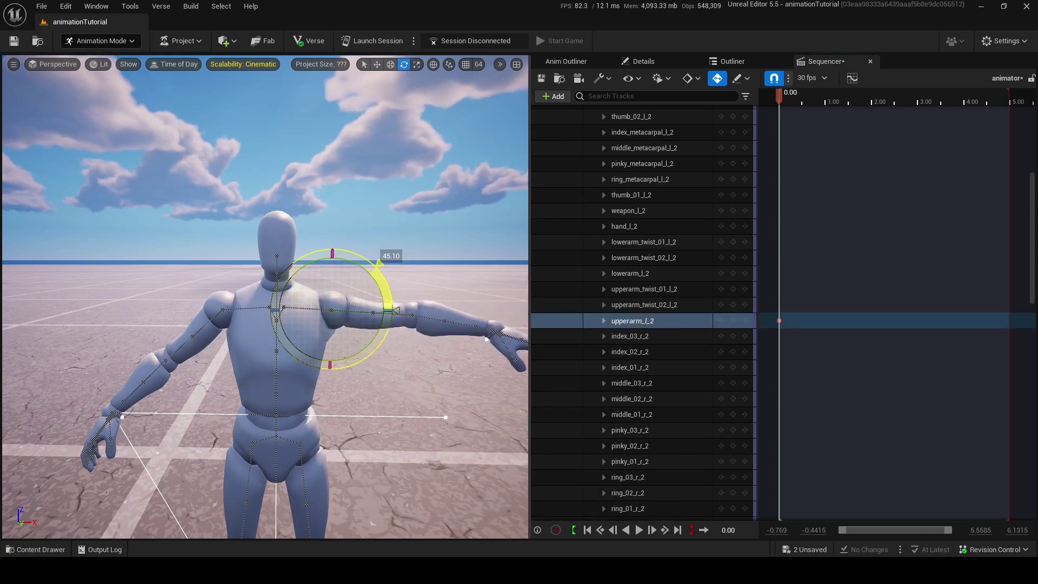
{"action": "key", "text": "ctrl+z"}
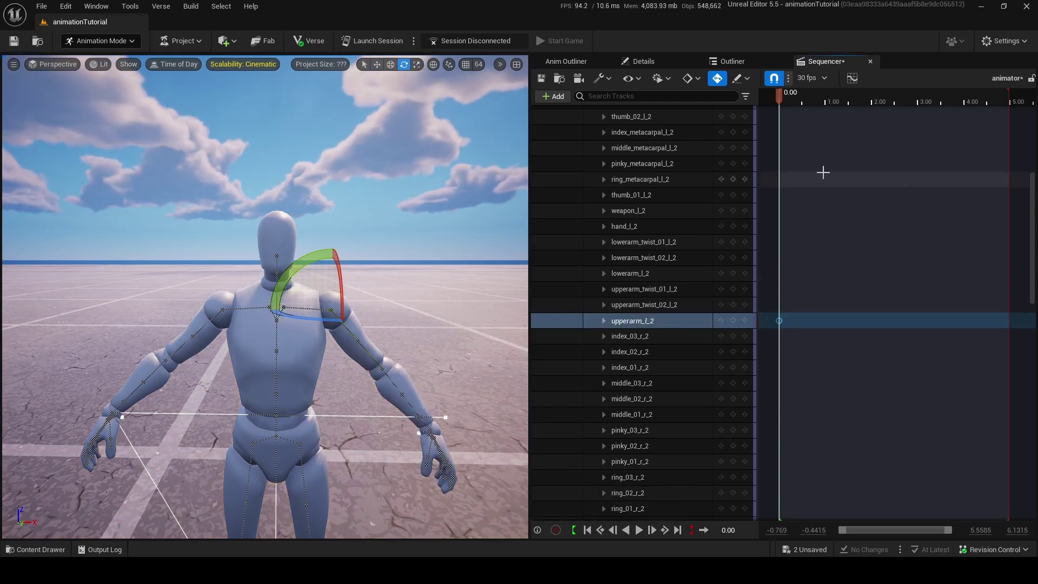
Copy the upperarm_l_2 start key and paste it at 5.00 s
{"action": "right_click_drag", "start_coordinate": [780, 97], "coordinate": [910, 117]}
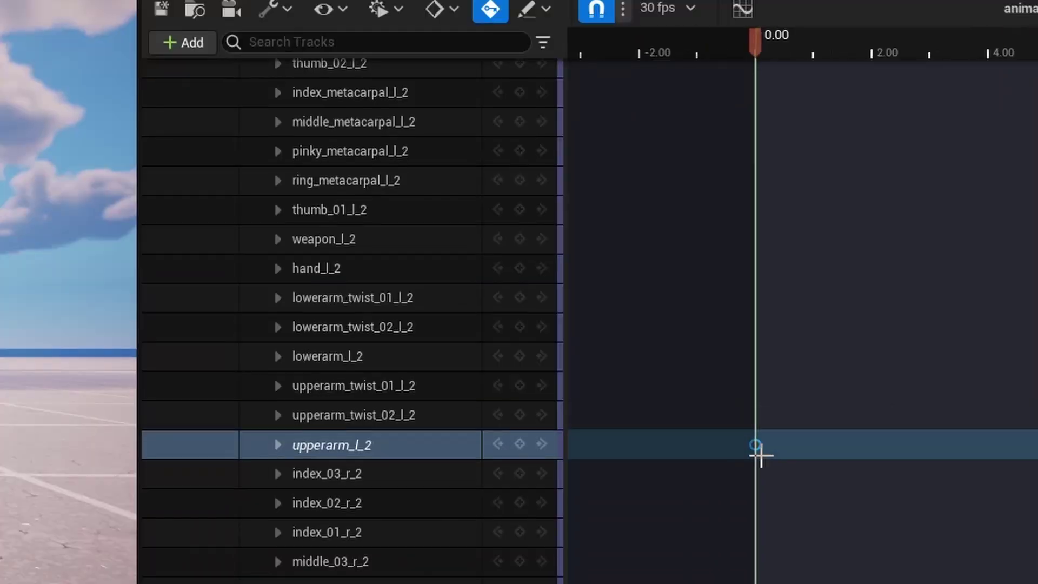
{"action": "key", "text": "ctrl+c"}
{"action": "scroll", "coordinate": [806, 400], "scroll_direction": "up", "scroll_amount": 3, "text": "ctrl"}
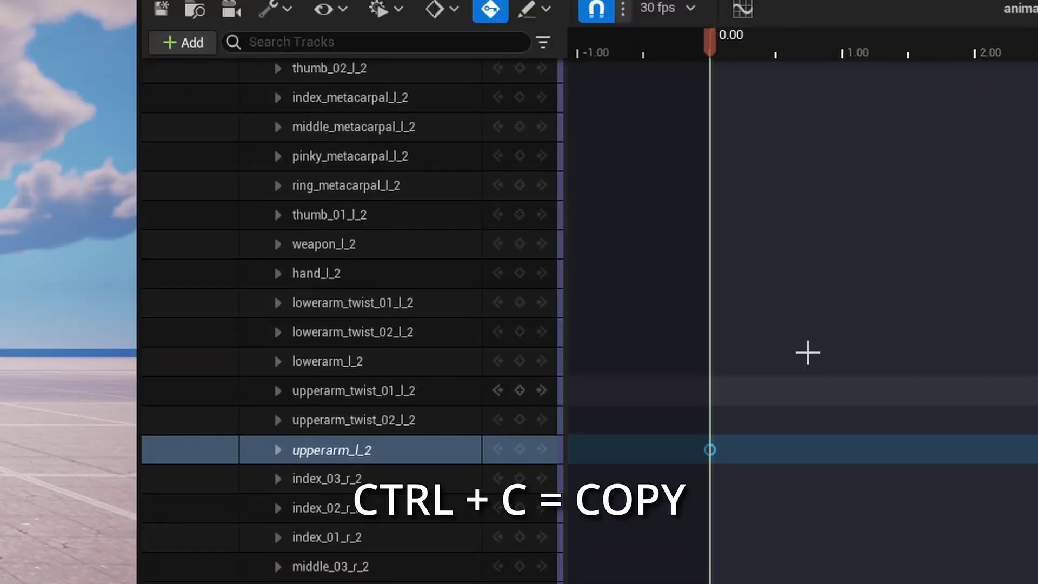
{"action": "scroll", "coordinate": [732, 63], "scroll_direction": "down", "scroll_amount": 3, "text": "ctrl"}
{"action": "left_click_drag", "start_coordinate": [732, 63], "coordinate": [914, 98]}
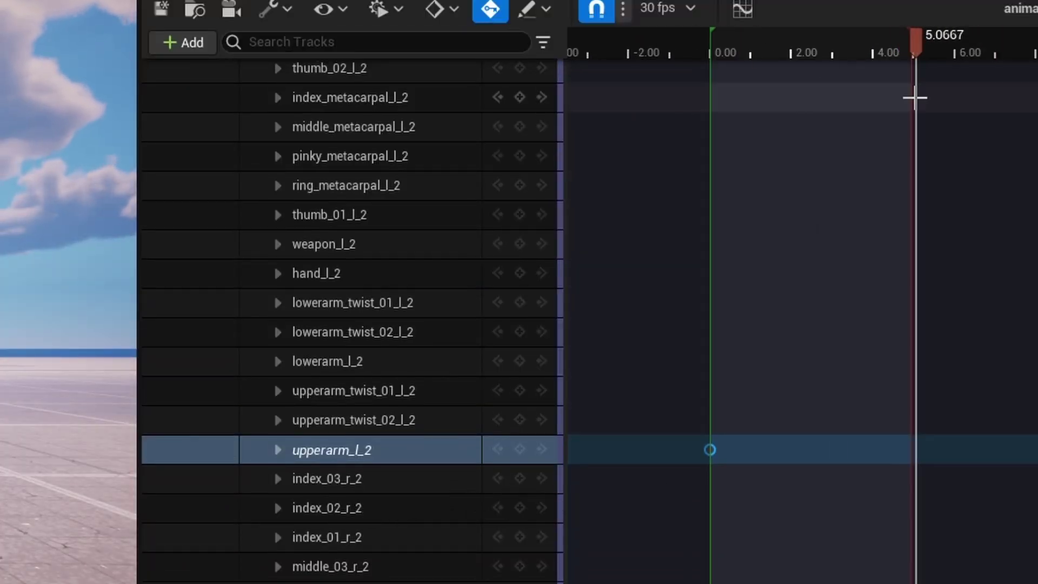
{"action": "key", "text": "ctrl+v"}
{"action": "scroll", "coordinate": [971, 426], "scroll_direction": "up", "scroll_amount": 3, "text": "ctrl"}
{"action": "scroll", "coordinate": [829, 216], "scroll_direction": "down", "scroll_amount": 3, "text": "ctrl"}
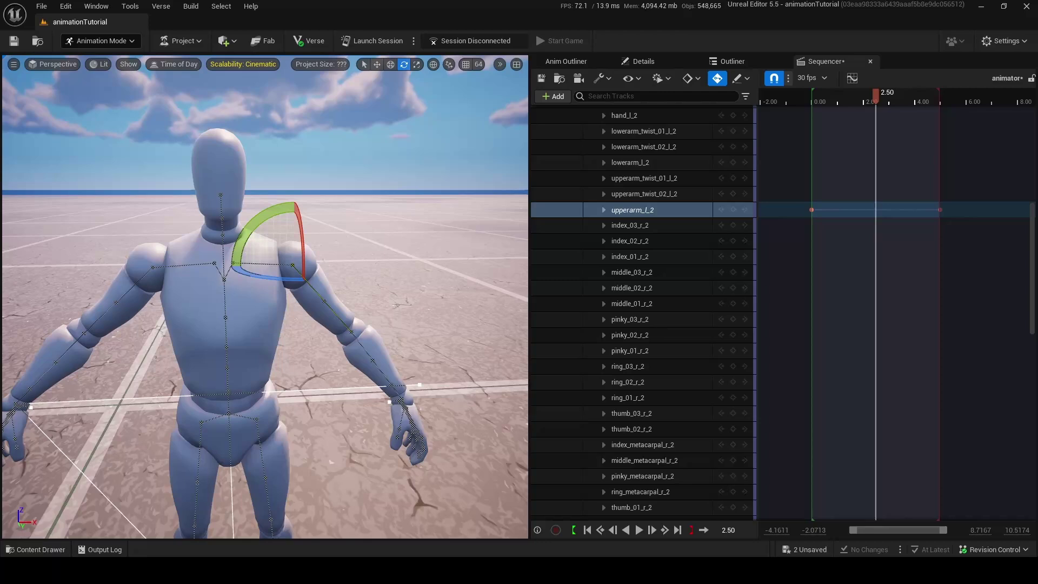
Raise the left upper arm at 2.50 s and play back the arm animation
{"action": "left_click_drag", "start_coordinate": [270, 282], "coordinate": [276, 346]}
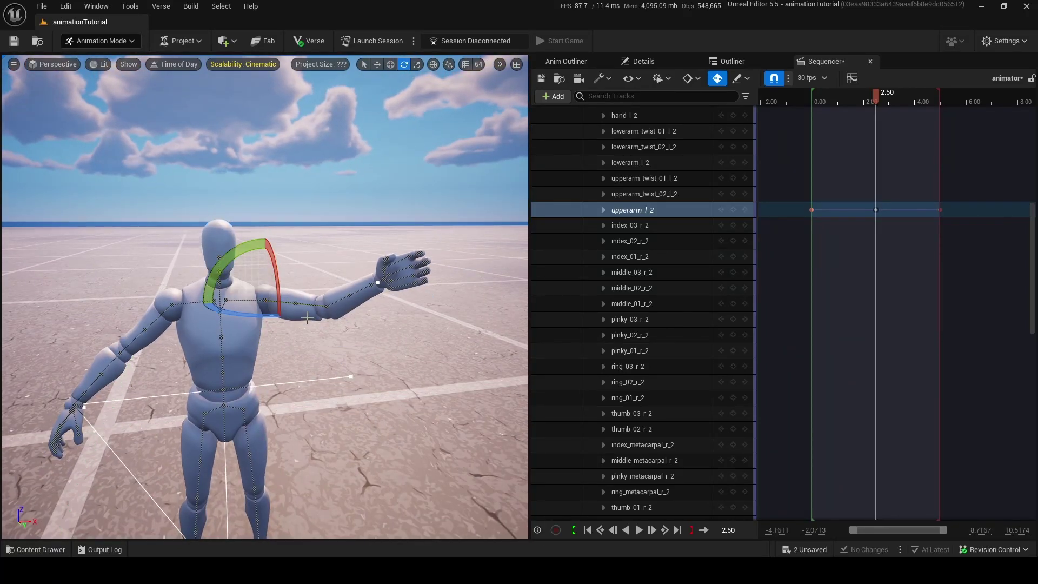
{"action": "mouse_move", "coordinate": [307, 318]}
{"action": "right_mouse_down"}
{"action": "mouse_move", "coordinate": [330, 320]}
{"action": "mouse_move", "coordinate": [307, 318]}
{"action": "right_mouse_up"}
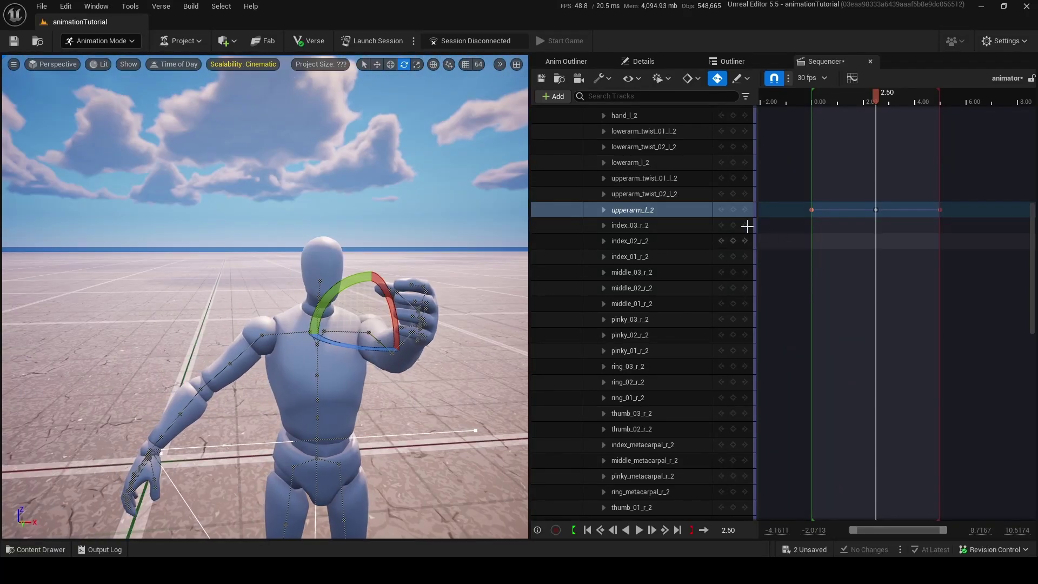
{"action": "left_click", "coordinate": [877, 96]}
{"action": "left_click_drag", "start_coordinate": [839, 108], "coordinate": [859, 179]}
{"action": "key", "text": "space"}
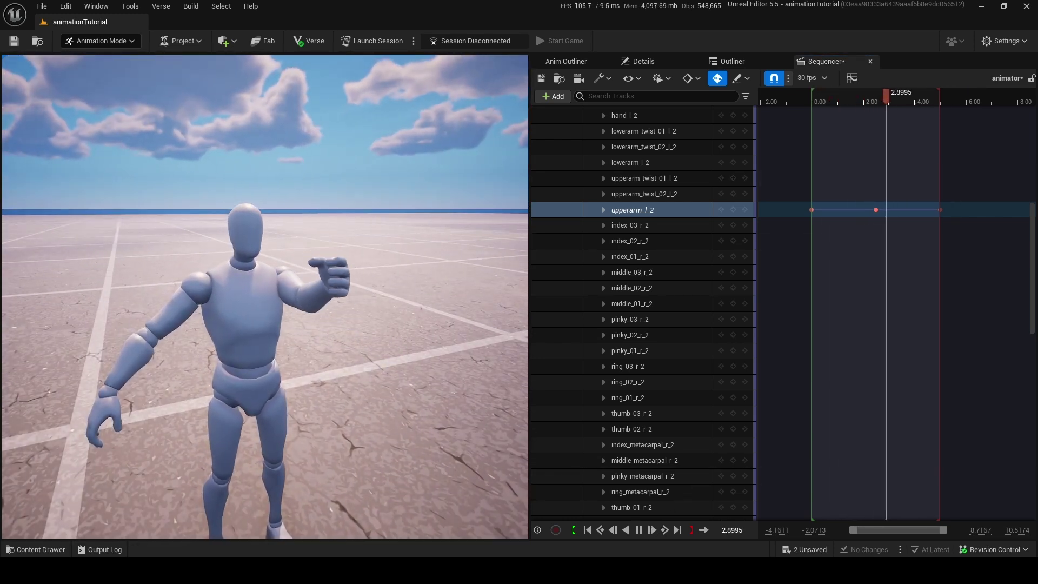
{"action": "key", "text": "space"}
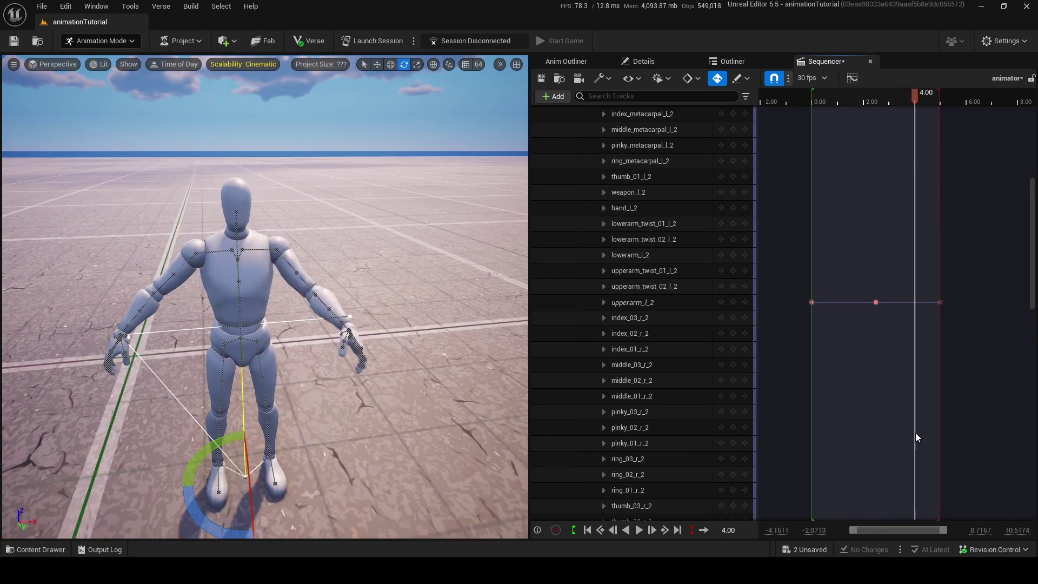
{"action": "left_click_drag", "start_coordinate": [916, 436], "coordinate": [882, 436]}
{"action": "mouse_move", "coordinate": [265, 297]}
{"action": "right_mouse_down"}
{"action": "mouse_move", "coordinate": [302, 286]}
{"action": "mouse_move", "coordinate": [275, 303]}
{"action": "right_mouse_up"}
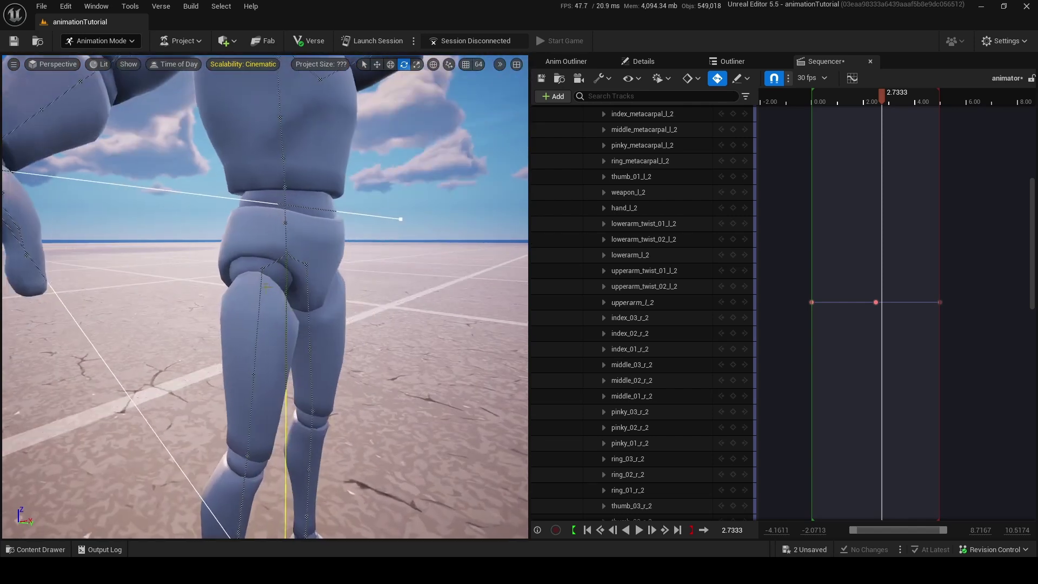
{"action": "left_click_drag", "start_coordinate": [882, 97], "coordinate": [819, 100]}
{"action": "key", "text": "w"}
{"action": "right_click_drag", "start_coordinate": [281, 238], "coordinate": [285, 226]}
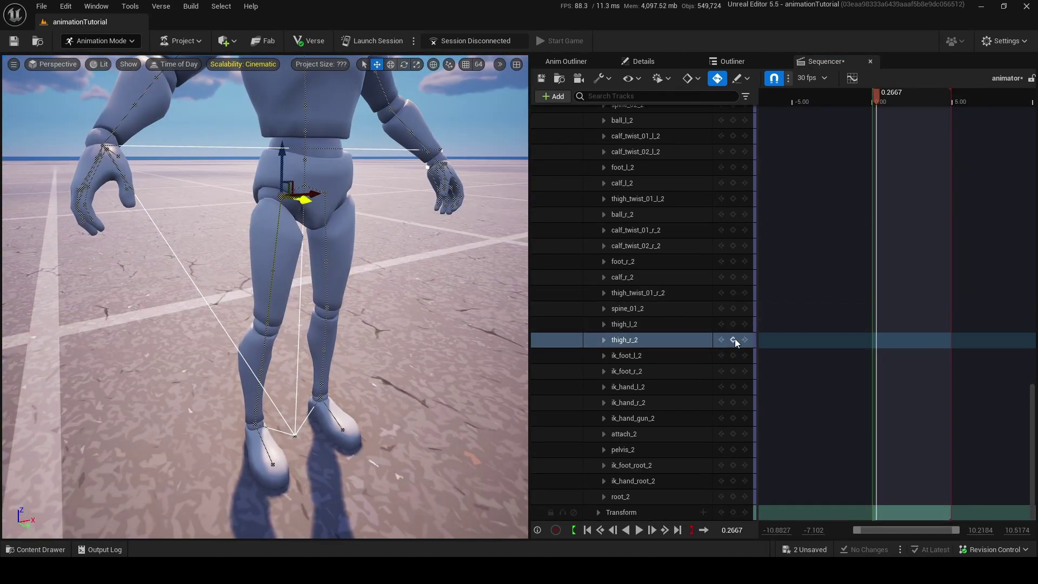
Move the thigh_r_2 key to 2.50 s and check the right leg swing
{"action": "scroll", "coordinate": [883, 301], "scroll_direction": "up", "scroll_amount": 2, "text": "ctrl"}
{"action": "left_click_drag", "start_coordinate": [827, 341], "coordinate": [880, 341]}
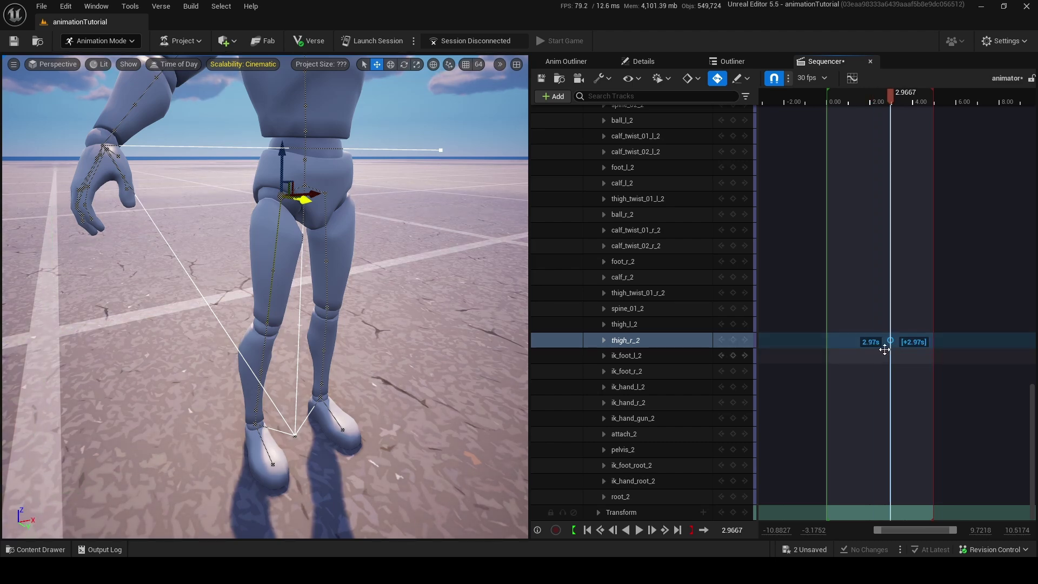
{"action": "left_click_drag", "start_coordinate": [885, 349], "coordinate": [881, 340]}
{"action": "mouse_move", "coordinate": [265, 297]}
{"action": "right_mouse_down"}
{"action": "mouse_move", "coordinate": [238, 295]}
{"action": "mouse_move", "coordinate": [281, 281]}
{"action": "mouse_move", "coordinate": [260, 281]}
{"action": "mouse_move", "coordinate": [276, 270]}
{"action": "mouse_move", "coordinate": [286, 281]}
{"action": "mouse_move", "coordinate": [259, 281]}
{"action": "right_mouse_up"}
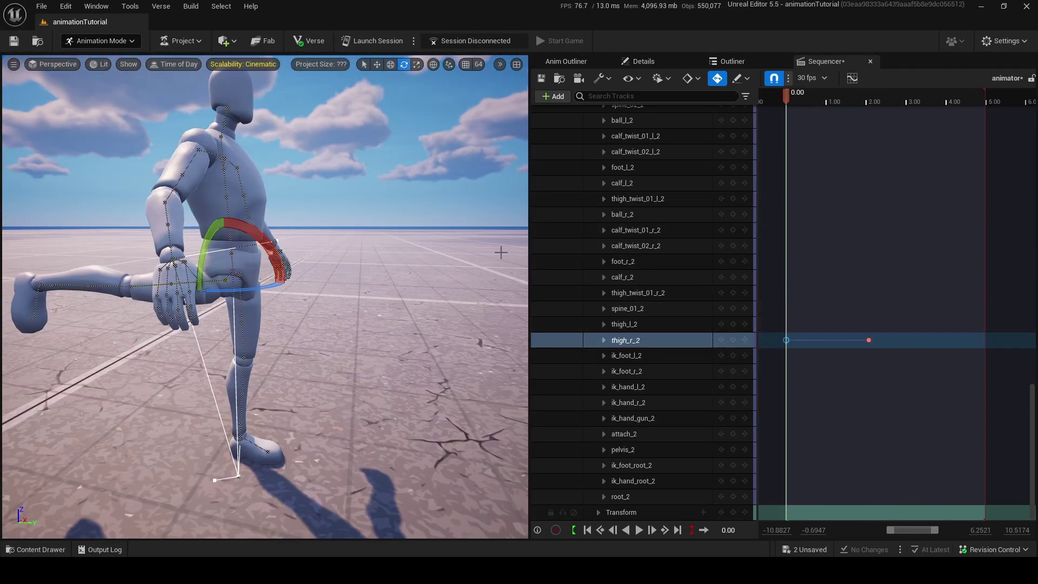
{"action": "left_click", "coordinate": [799, 330]}
{"action": "left_click_drag", "start_coordinate": [795, 100], "coordinate": [945, 146]}
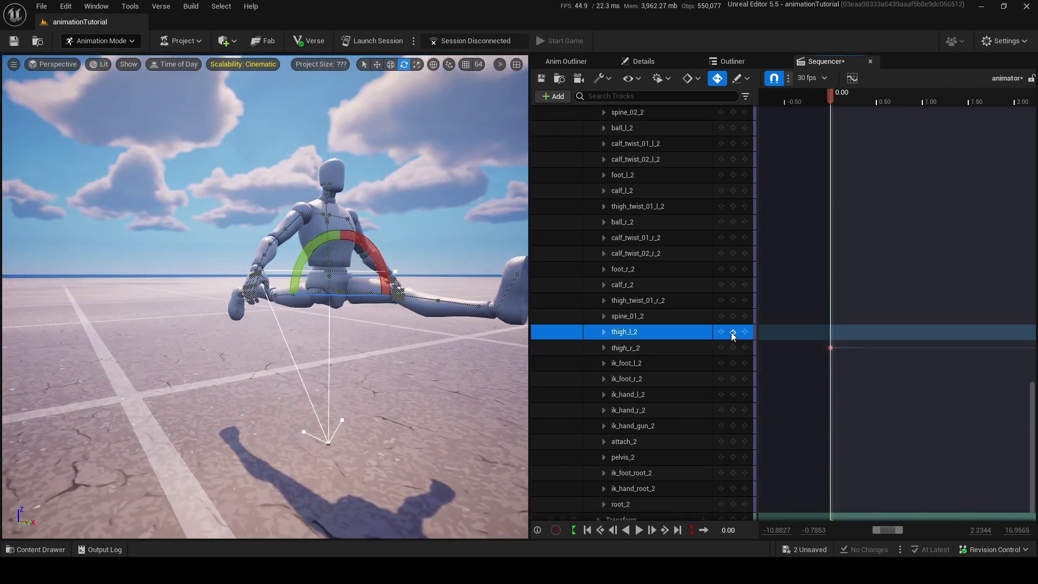
Add a key on the thigh_l_2 track for the left leg
{"action": "left_click", "coordinate": [733, 336]}
{"action": "left_click", "coordinate": [900, 144]}
{"action": "scroll", "coordinate": [900, 144], "scroll_direction": "up", "scroll_amount": 3, "text": "ctrl"}
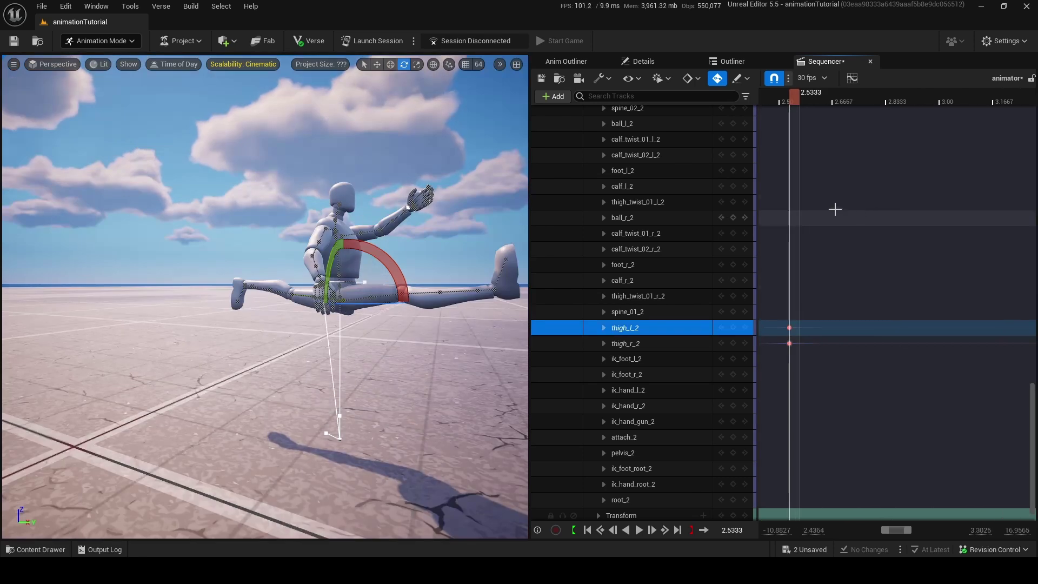
{"action": "scroll", "coordinate": [904, 164], "scroll_direction": "down", "scroll_amount": 3, "text": "ctrl"}
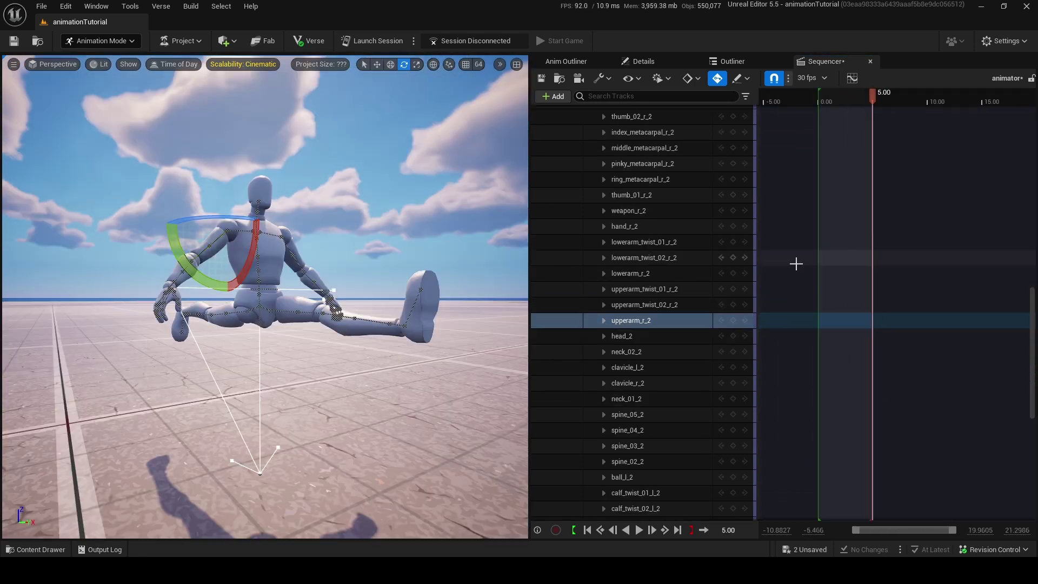
Snap the upperarm_r_2 key onto a whole frame
{"action": "scroll", "coordinate": [832, 326], "scroll_direction": "up", "scroll_amount": 5}
{"action": "scroll", "coordinate": [867, 246], "scroll_direction": "down", "scroll_amount": 9}
{"action": "scroll", "coordinate": [867, 245], "scroll_direction": "up", "scroll_amount": 2, "text": "ctrl"}
{"action": "right_click", "coordinate": [968, 279]}
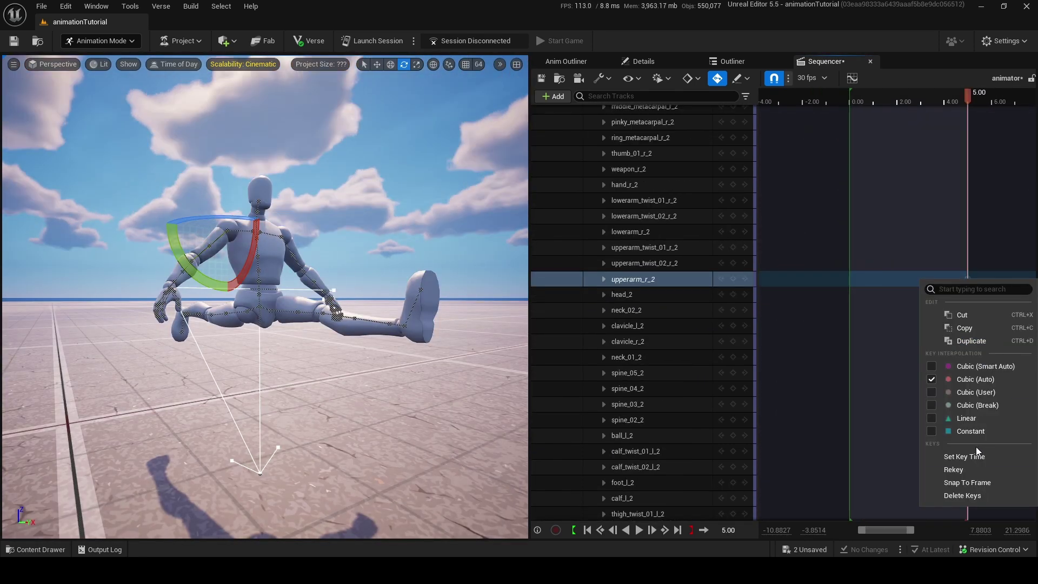
{"action": "left_click", "coordinate": [982, 487]}
Rotate the right upper arm at 0 s and key it again at 5 s
{"action": "left_click_drag", "start_coordinate": [971, 103], "coordinate": [908, 124]}
{"action": "scroll", "coordinate": [908, 120], "scroll_direction": "up", "scroll_amount": 5, "text": "ctrl"}
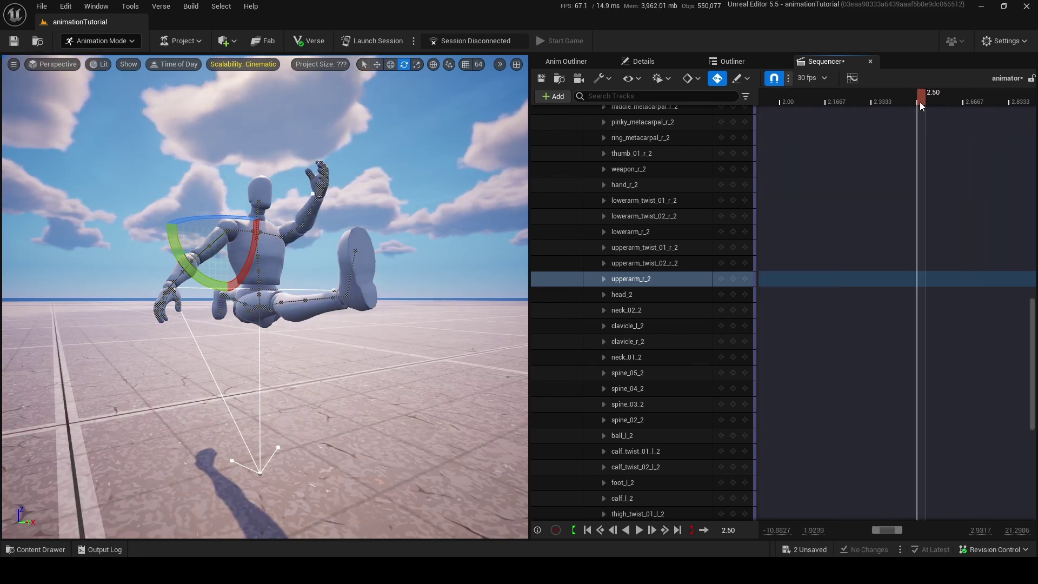
{"action": "scroll", "coordinate": [903, 109], "scroll_direction": "down", "scroll_amount": 5, "text": "ctrl"}
{"action": "left_click_drag", "start_coordinate": [903, 105], "coordinate": [890, 116]}
{"action": "scroll", "coordinate": [788, 220], "scroll_direction": "up", "scroll_amount": 7, "text": "ctrl"}
{"action": "right_click_drag", "start_coordinate": [227, 303], "coordinate": [274, 278]}
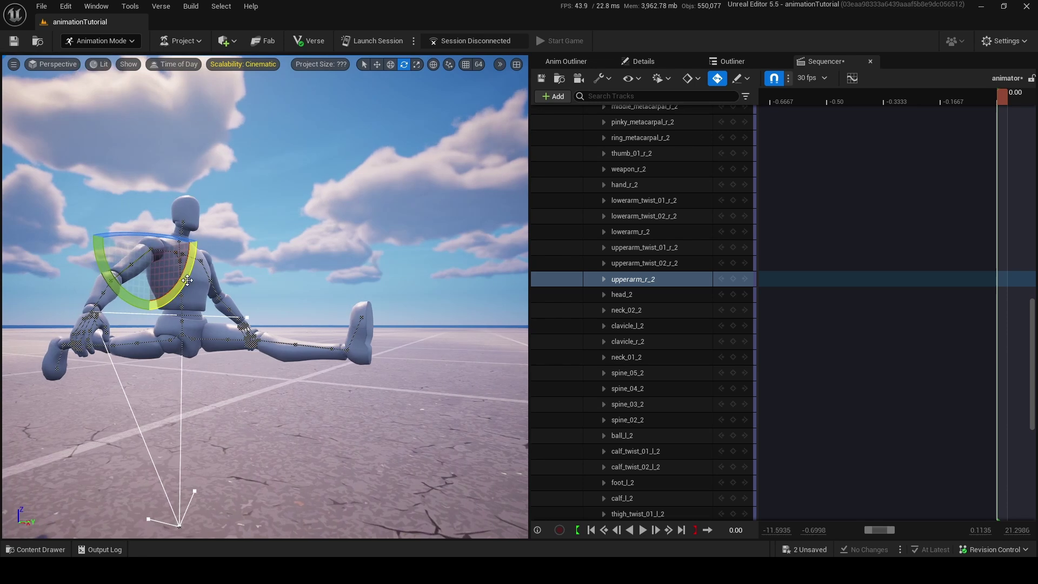
{"action": "left_click_drag", "start_coordinate": [152, 190], "coordinate": [452, 236]}
{"action": "scroll", "coordinate": [903, 140], "scroll_direction": "down", "scroll_amount": 5, "text": "ctrl"}
{"action": "left_click", "coordinate": [903, 140]}
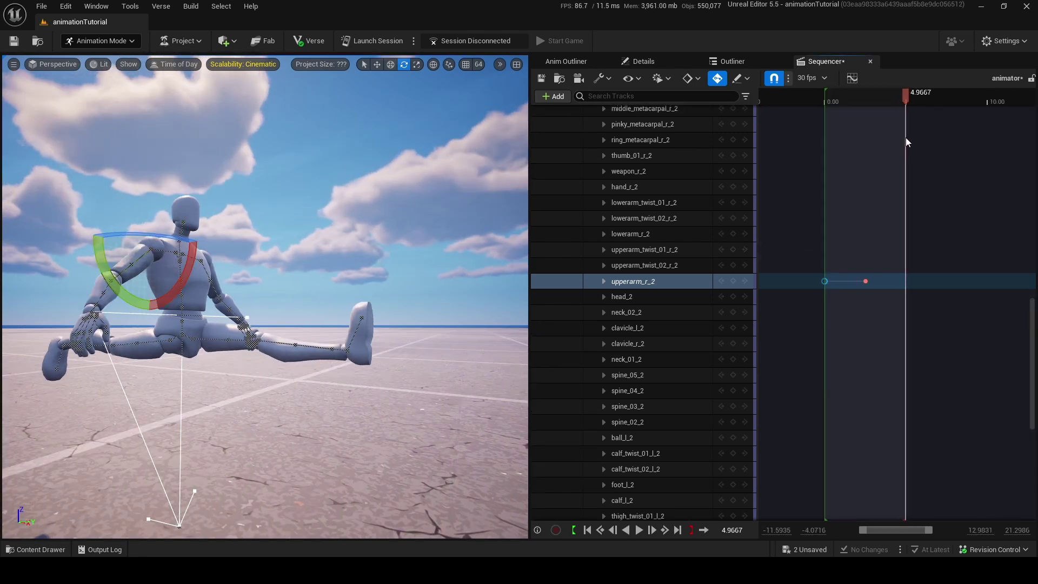
{"action": "scroll", "coordinate": [907, 135], "scroll_direction": "down", "scroll_amount": 2, "text": "ctrl"}
{"action": "key", "text": "ctrl+v"}
Play the sequence from the start to review the arm and leg motion
{"action": "left_click", "coordinate": [920, 93]}
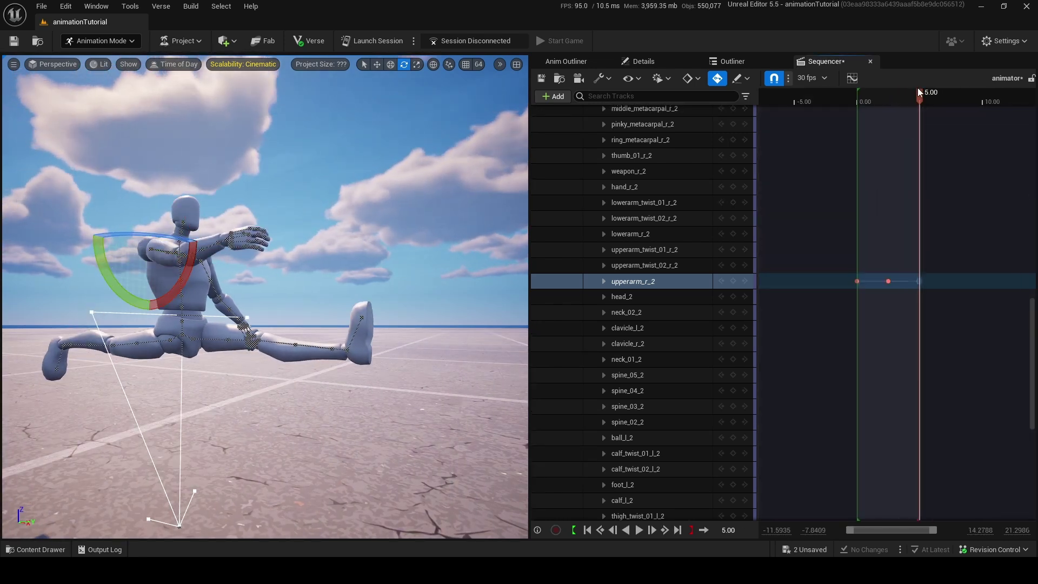
{"action": "left_click_drag", "start_coordinate": [918, 106], "coordinate": [852, 103]}
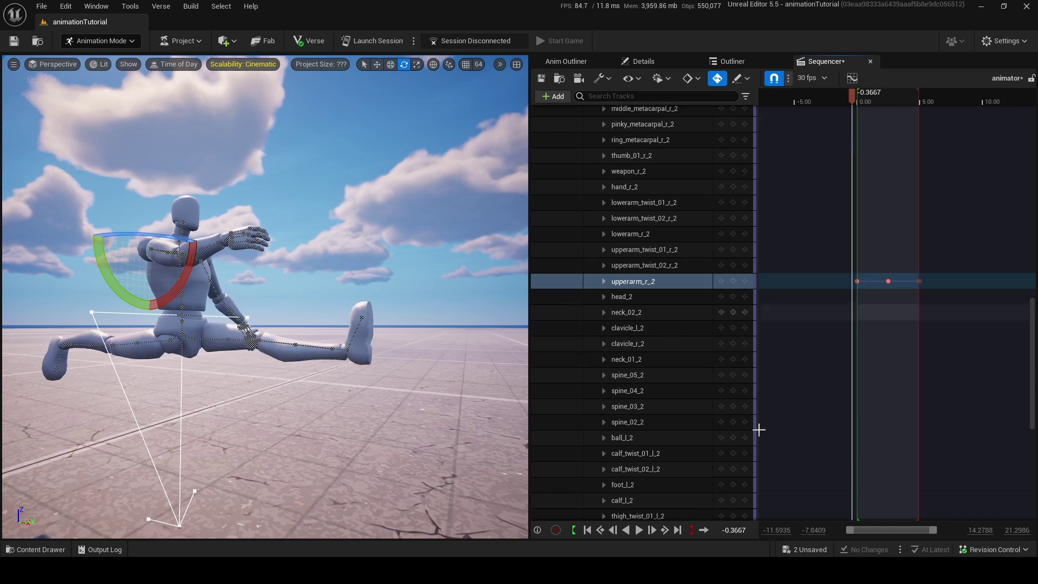
{"action": "left_click", "coordinate": [640, 530]}
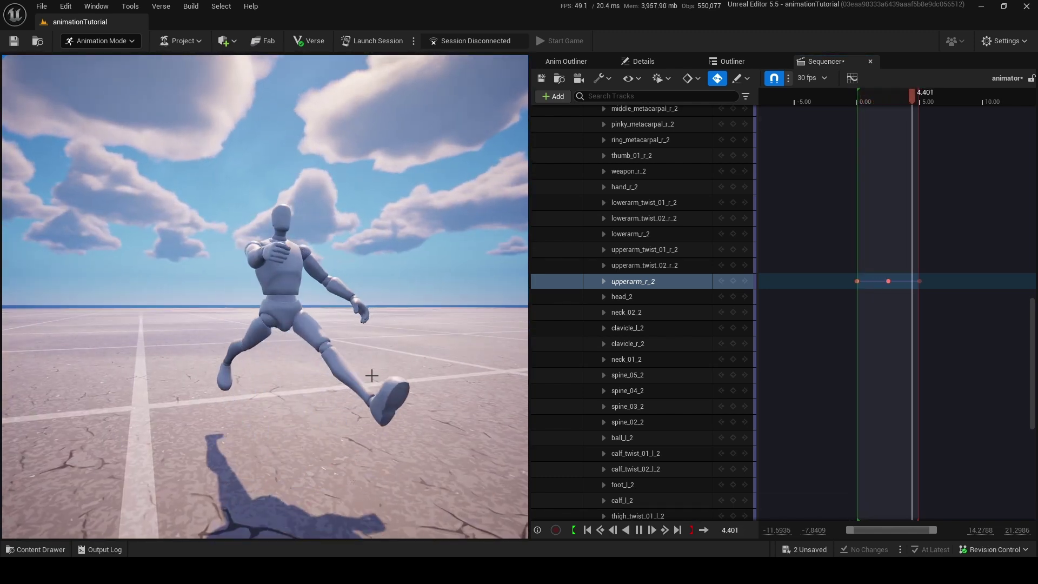
{"action": "left_click", "coordinate": [371, 375]}
{"action": "left_click_drag", "start_coordinate": [932, 92], "coordinate": [879, 247]}
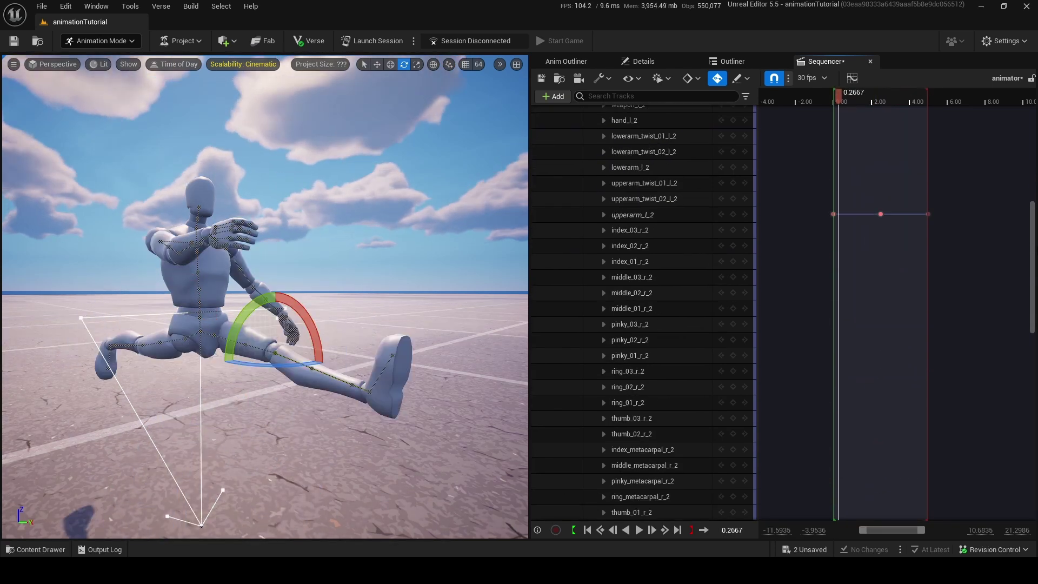
Collapse the bone tracks and key the whole FKControlRig pose at 2.50 s
{"action": "scroll", "coordinate": [583, 142], "scroll_direction": "up", "scroll_amount": 10}
{"action": "left_click", "coordinate": [597, 143]}
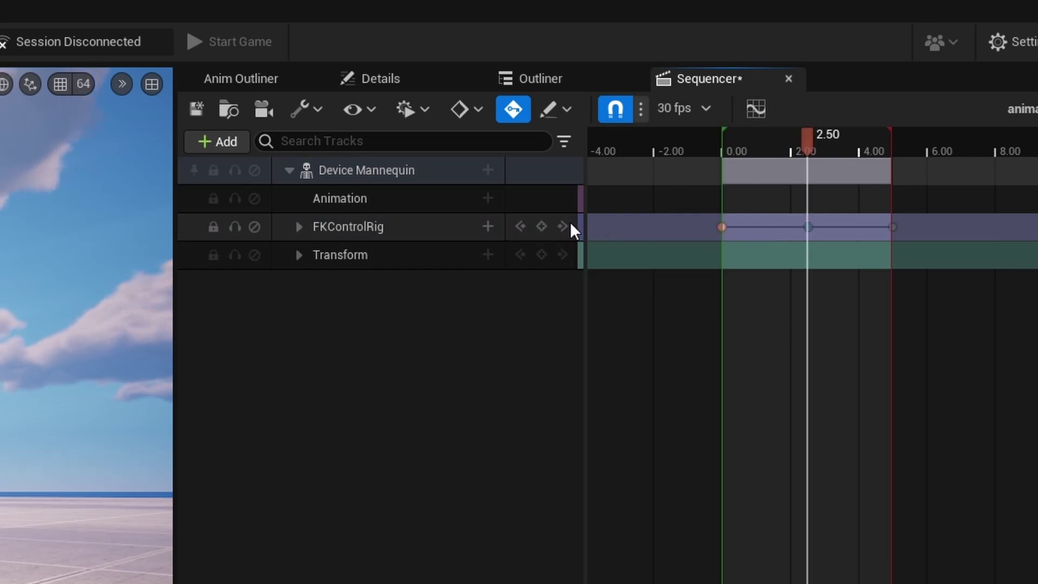
{"action": "left_click", "coordinate": [542, 226]}
{"action": "left_click", "coordinate": [892, 148]}
Bake the Device Mannequin track into an animation sequence named running and export it
{"action": "scroll", "coordinate": [922, 158], "scroll_direction": "up", "scroll_amount": 3}
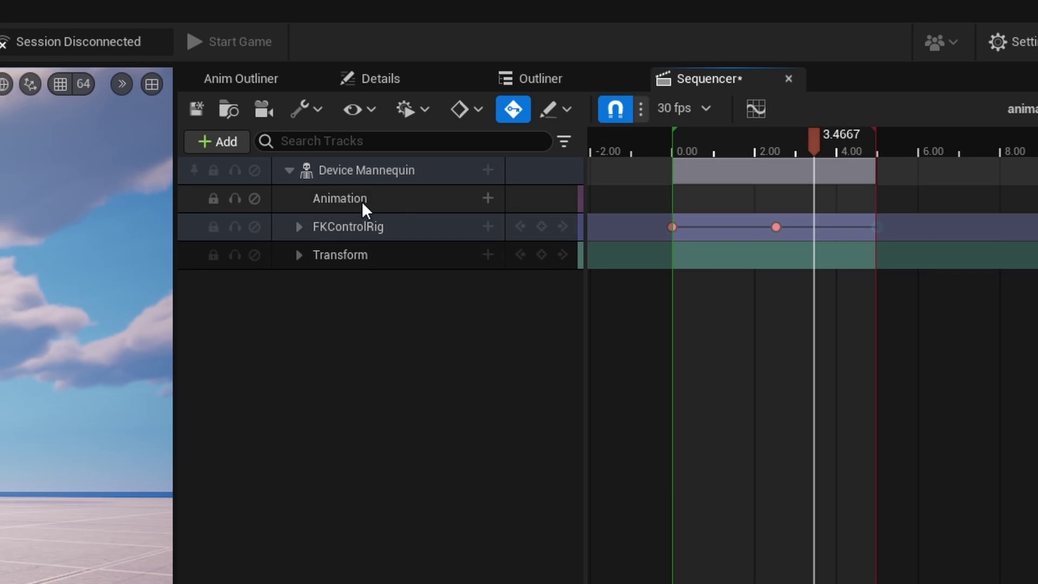
{"action": "right_click", "coordinate": [361, 171]}
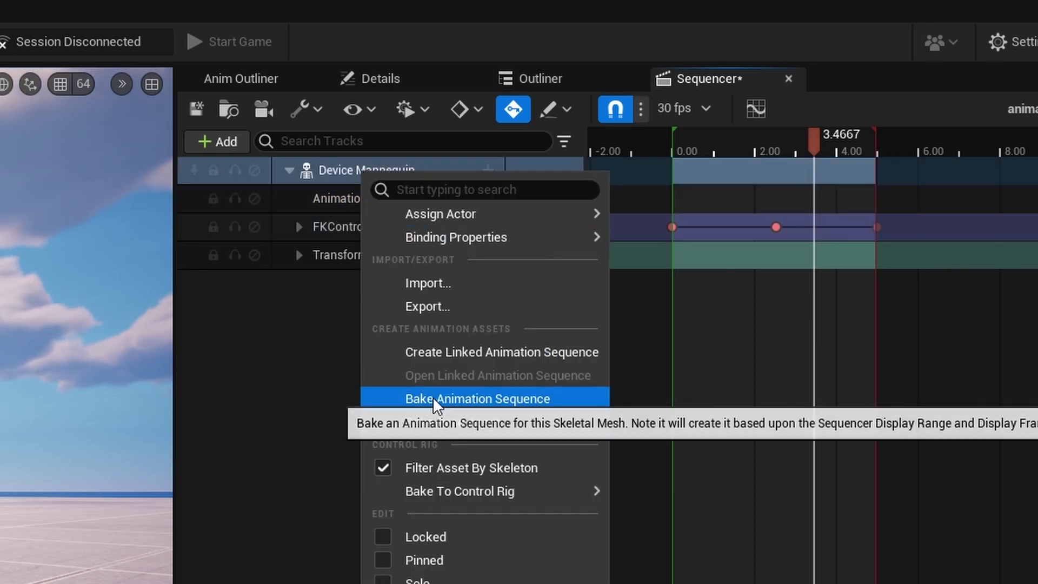
{"action": "left_click", "coordinate": [566, 400]}
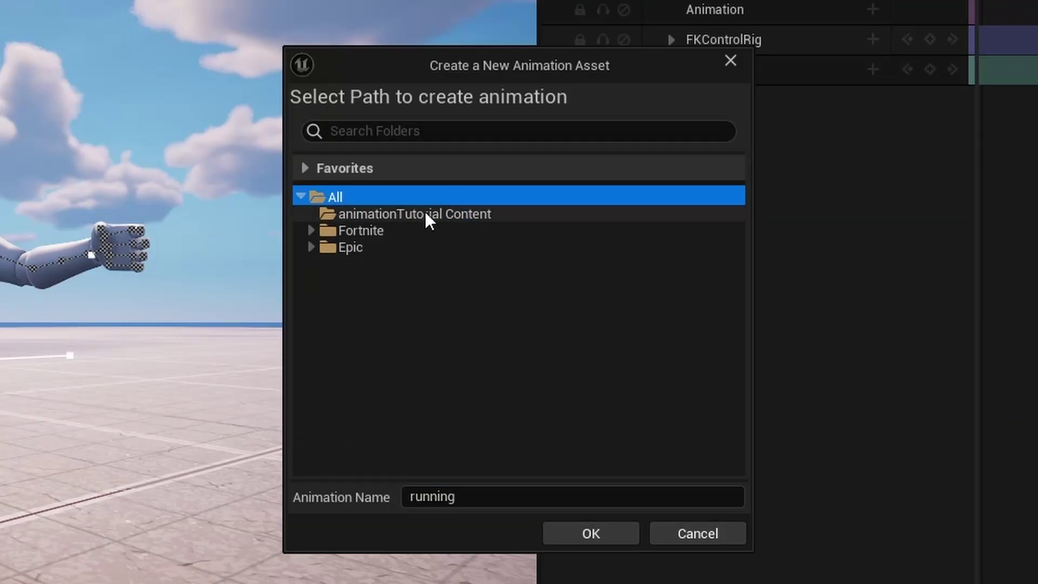
{"action": "key", "text": "Return"}
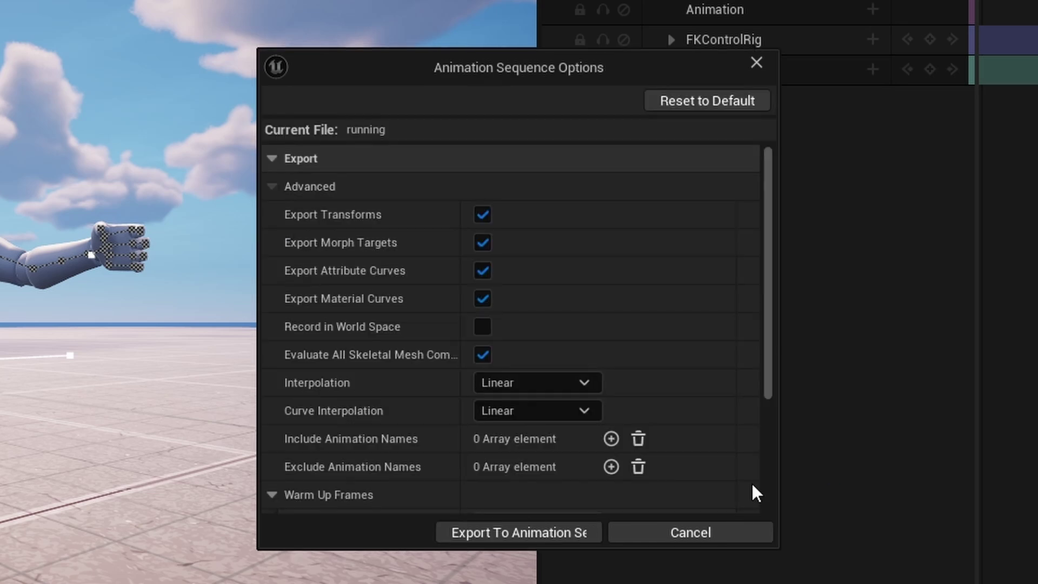
{"action": "scroll", "coordinate": [525, 314], "scroll_direction": "down", "scroll_amount": 3}
{"action": "left_click", "coordinate": [531, 538]}
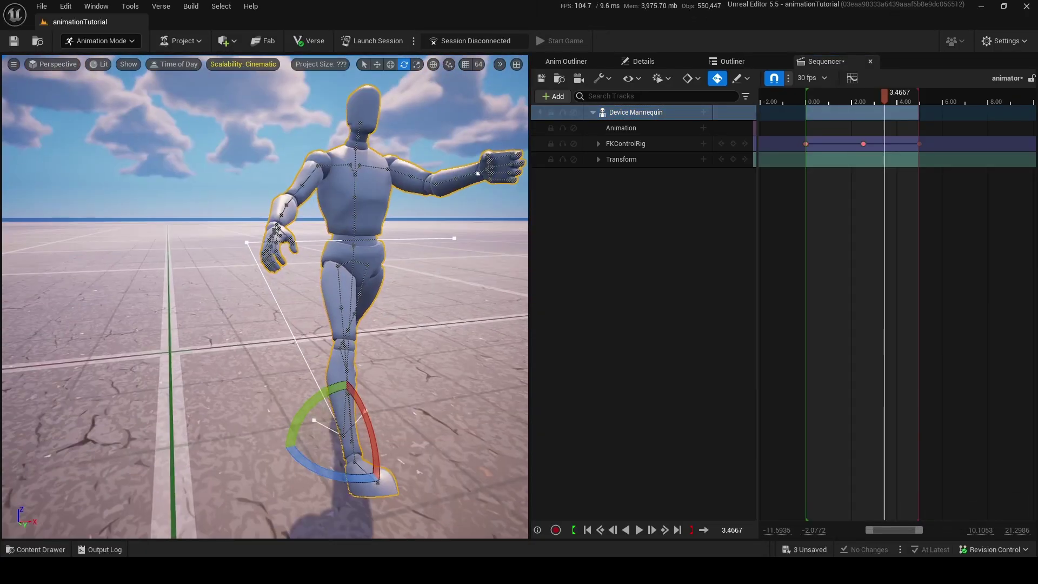
Save all changes, close the sequence, and show the Device Mannequin's Details
{"action": "left_click", "coordinate": [540, 79]}
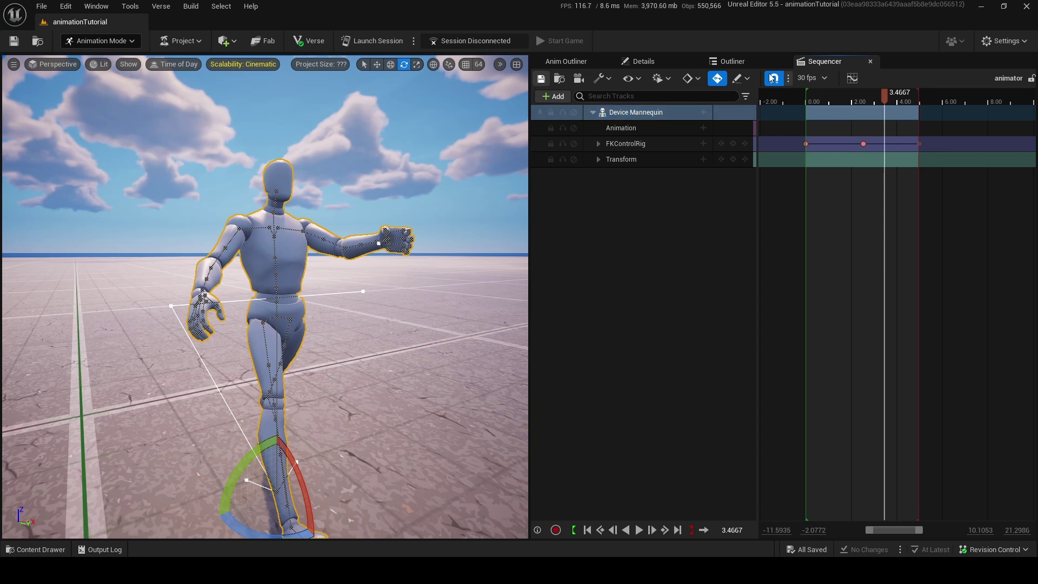
{"action": "left_click", "coordinate": [870, 62]}
{"action": "mouse_move", "coordinate": [316, 232]}
{"action": "left_mouse_down", "text": "alt"}
{"action": "mouse_move", "coordinate": [276, 233]}
{"action": "mouse_move", "coordinate": [316, 232]}
{"action": "left_mouse_up", "text": "alt"}
{"action": "left_click", "coordinate": [573, 66]}
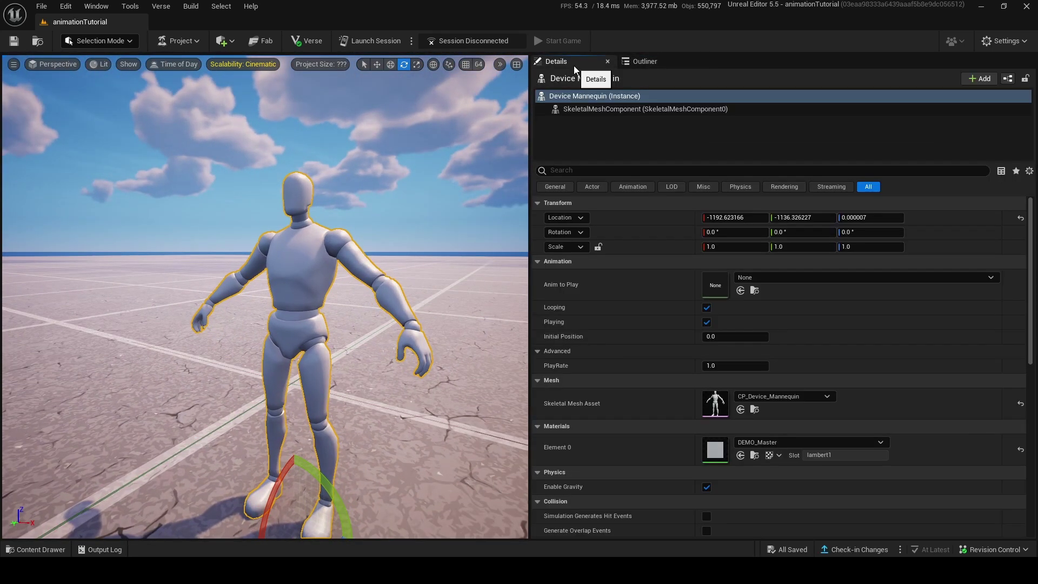
{"action": "left_click_drag", "start_coordinate": [448, 271], "coordinate": [492, 274], "text": "alt"}
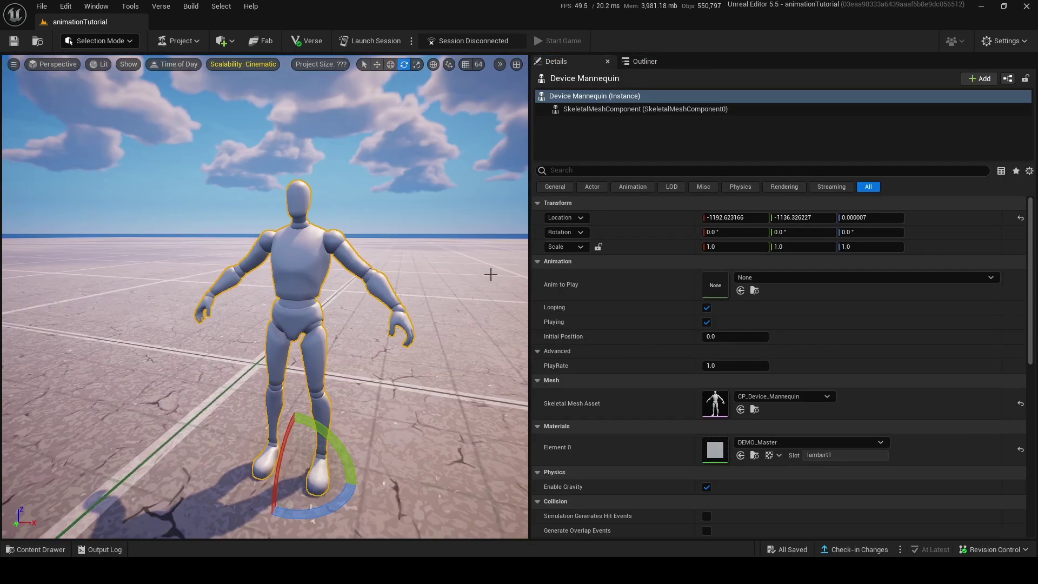
Set Anim to Play to running and the PlayRate to about 3.15
{"action": "left_click", "coordinate": [766, 278]}
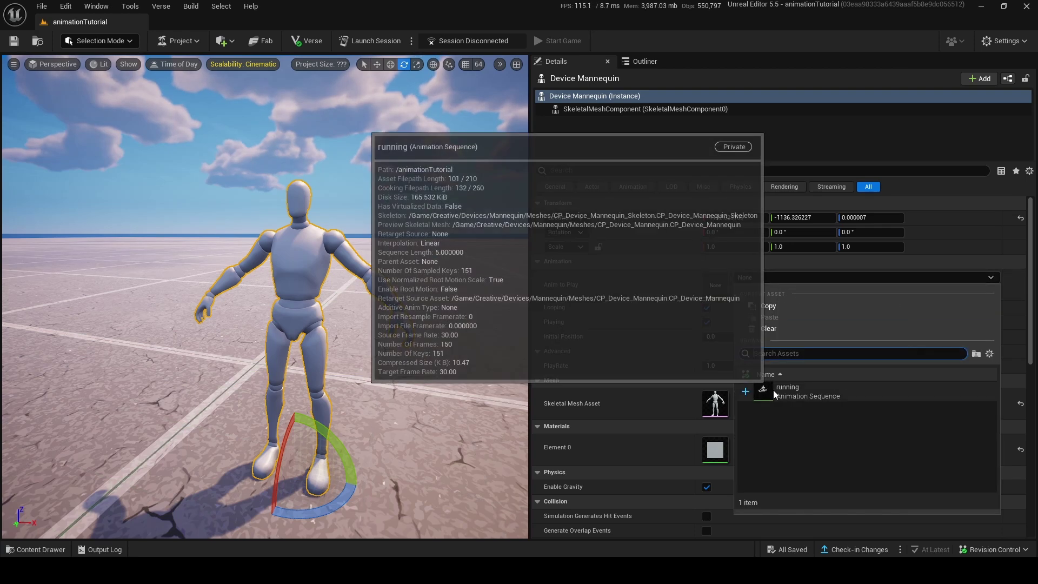
{"action": "left_click", "coordinate": [773, 389]}
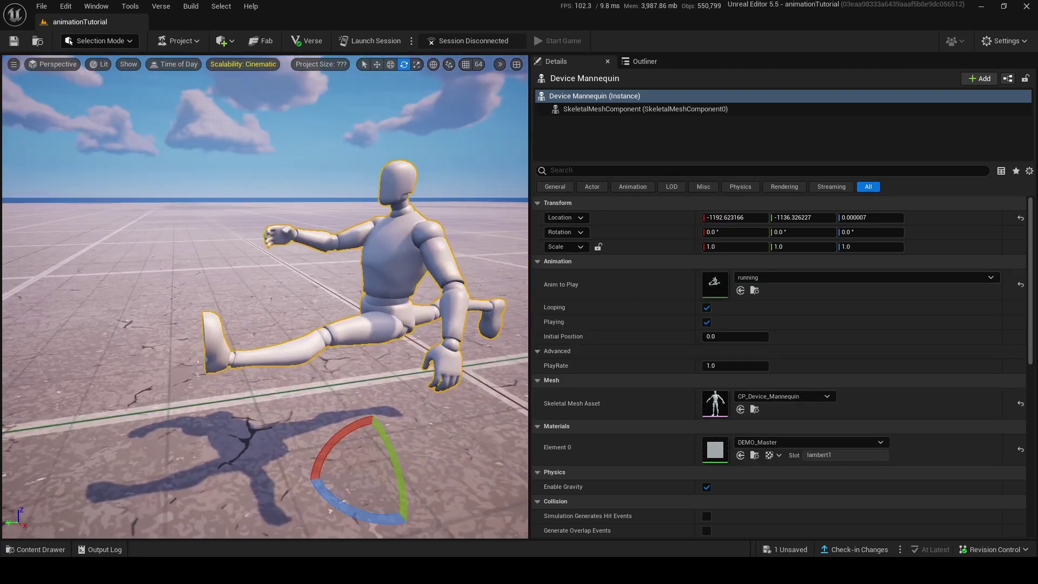
{"action": "left_click_drag", "start_coordinate": [324, 271], "coordinate": [422, 273], "text": "alt"}
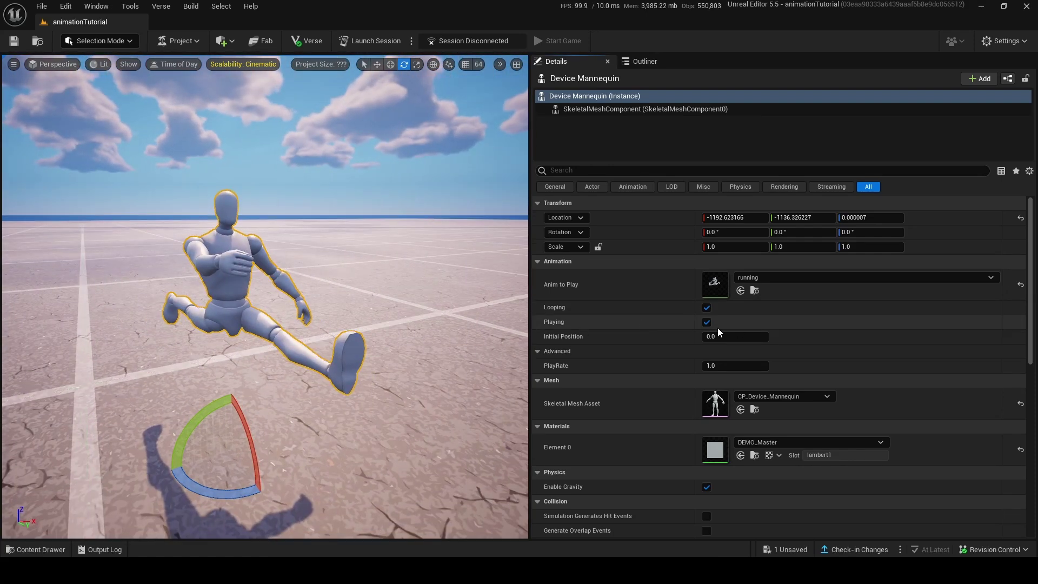
{"action": "left_click_drag", "start_coordinate": [711, 337], "coordinate": [711, 337]}
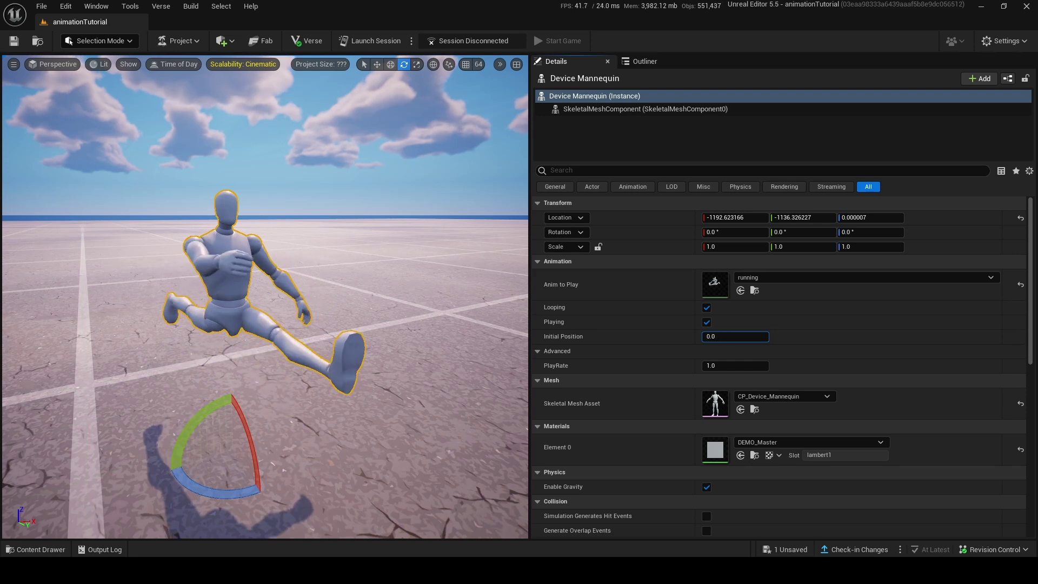
{"action": "left_click_drag", "start_coordinate": [711, 366], "coordinate": [757, 366]}
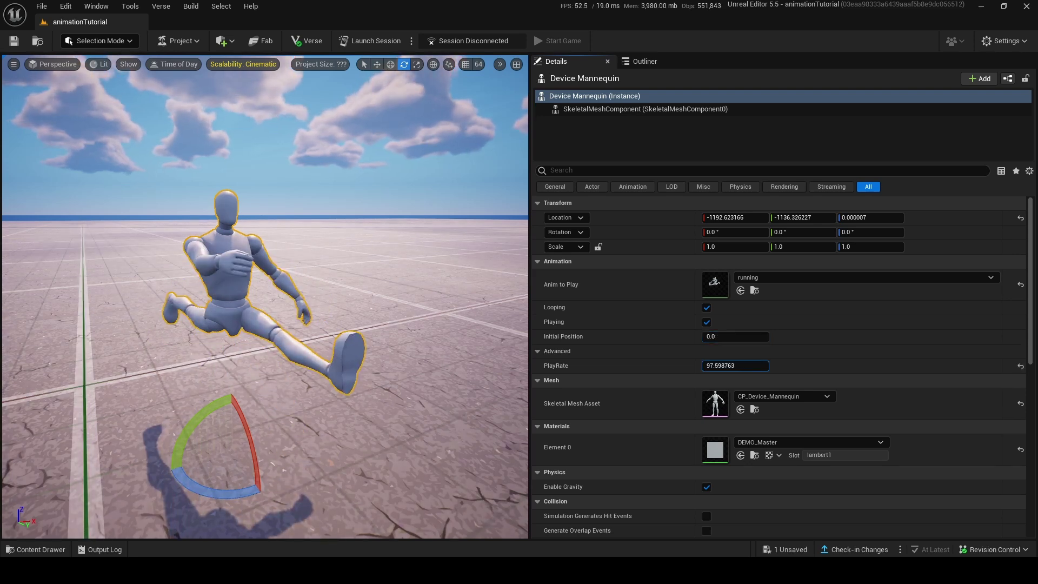
{"action": "key", "text": "ctrl+z"}
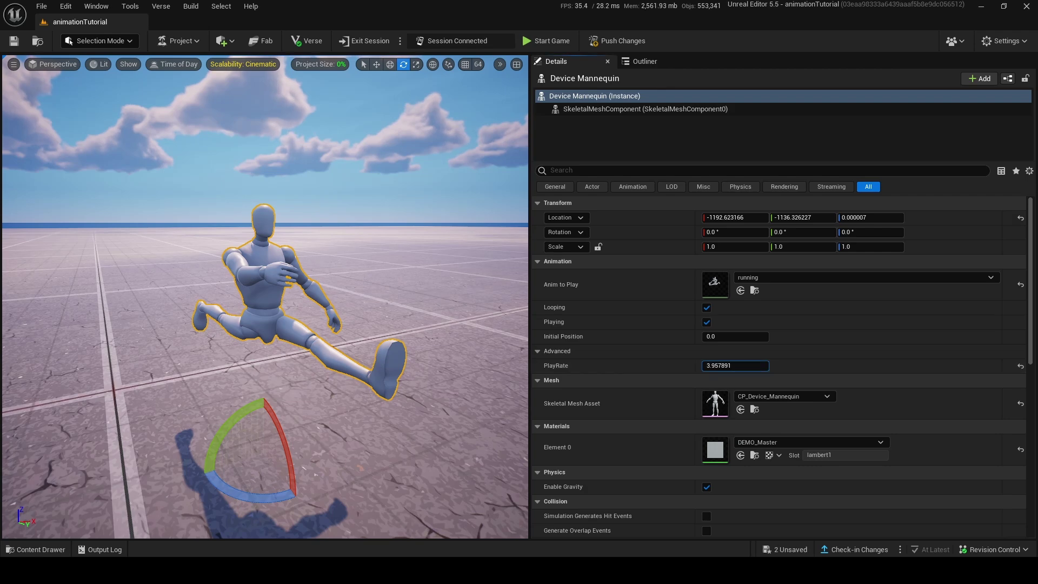
{"action": "left_click_drag", "start_coordinate": [736, 365], "coordinate": [719, 366]}
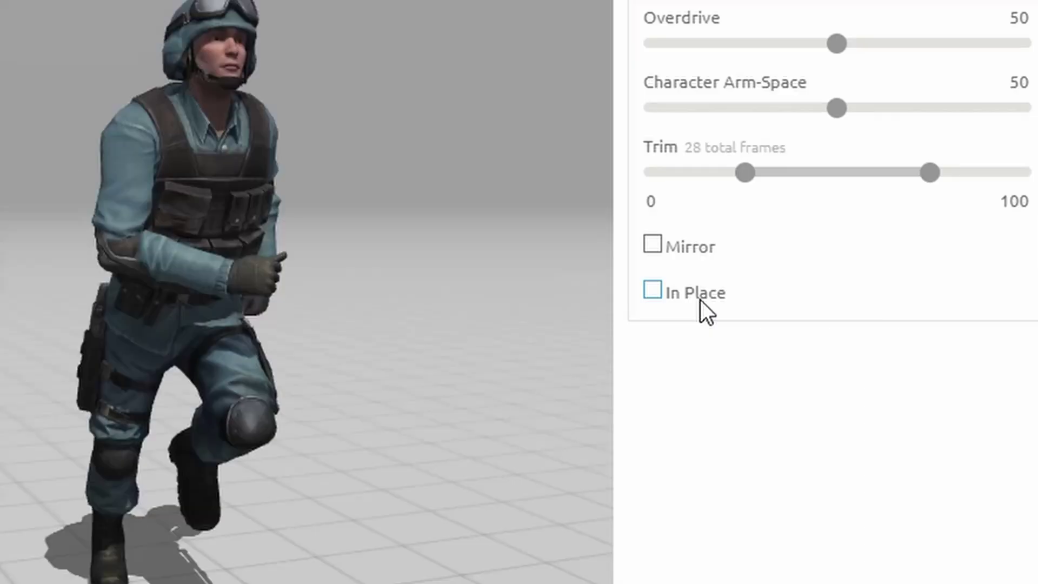
Tick In Place for Run Forward on the Mannequin and download FBX Binary, With Skin, 60 fps
{"action": "left_click", "coordinate": [904, 308]}
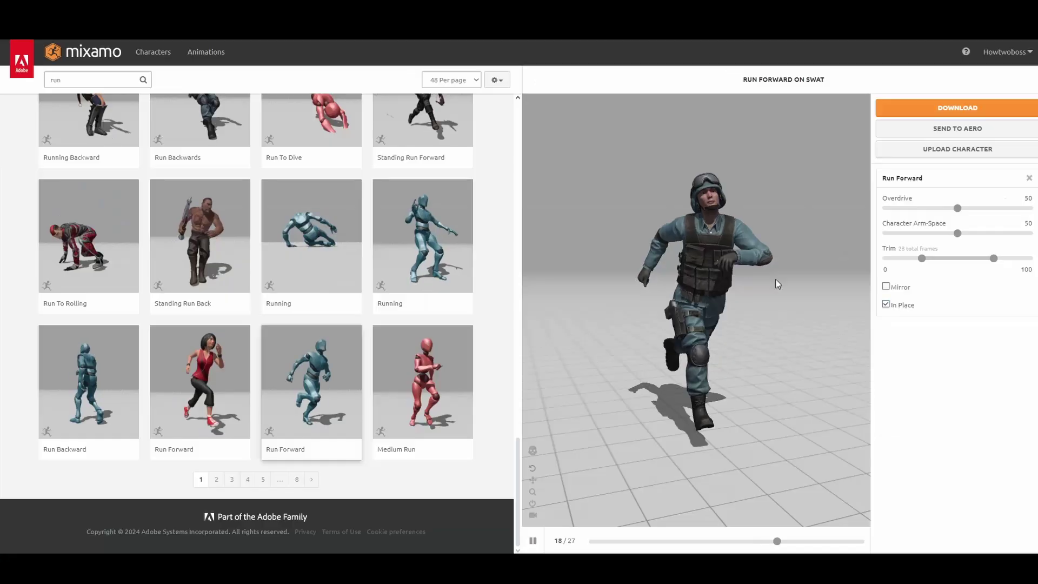
{"action": "left_click", "coordinate": [429, 244]}
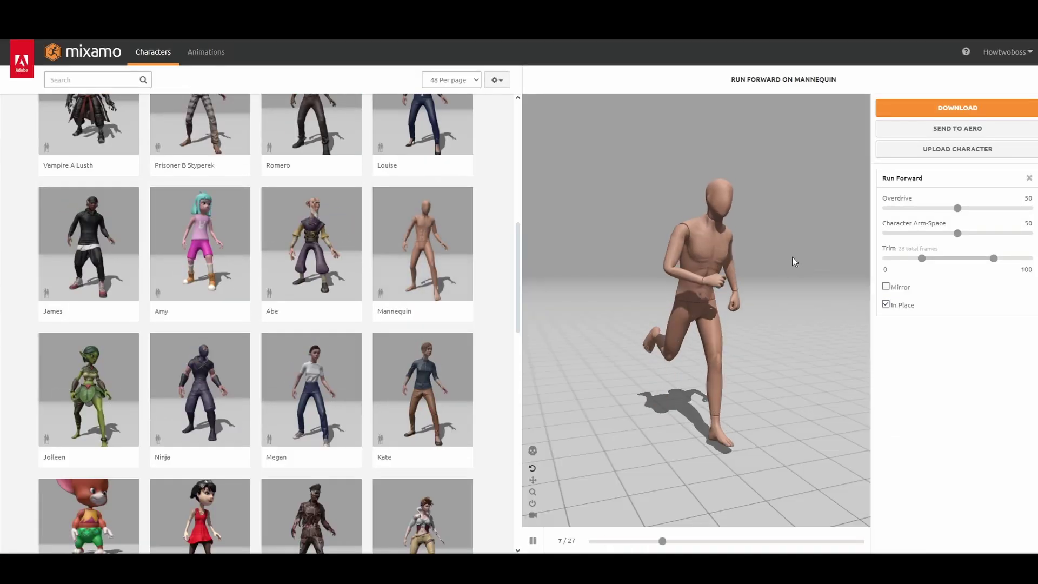
{"action": "left_click", "coordinate": [917, 111]}
{"action": "left_click", "coordinate": [470, 159]}
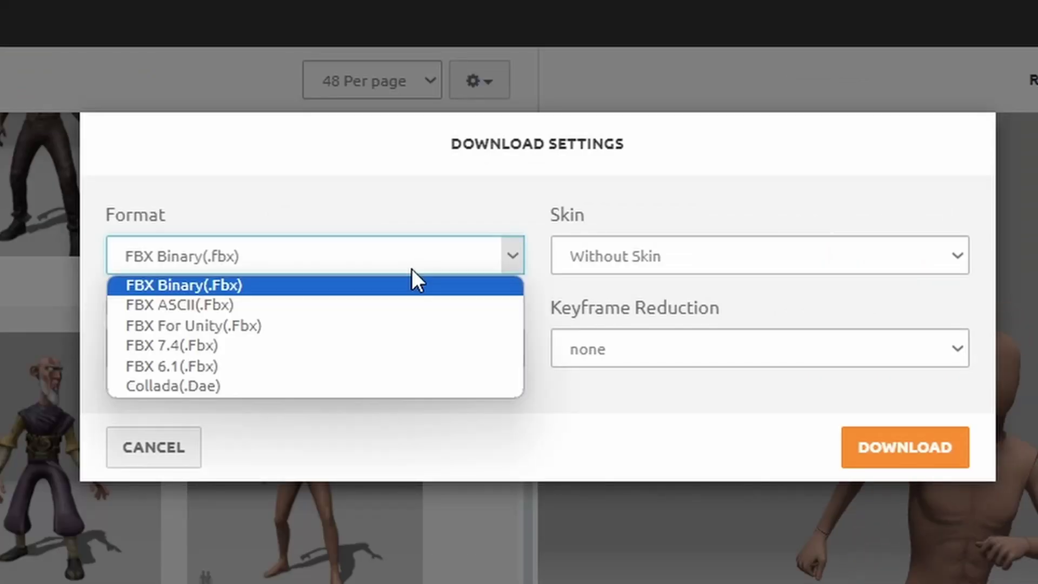
{"action": "left_click", "coordinate": [199, 288]}
{"action": "left_click", "coordinate": [622, 268]}
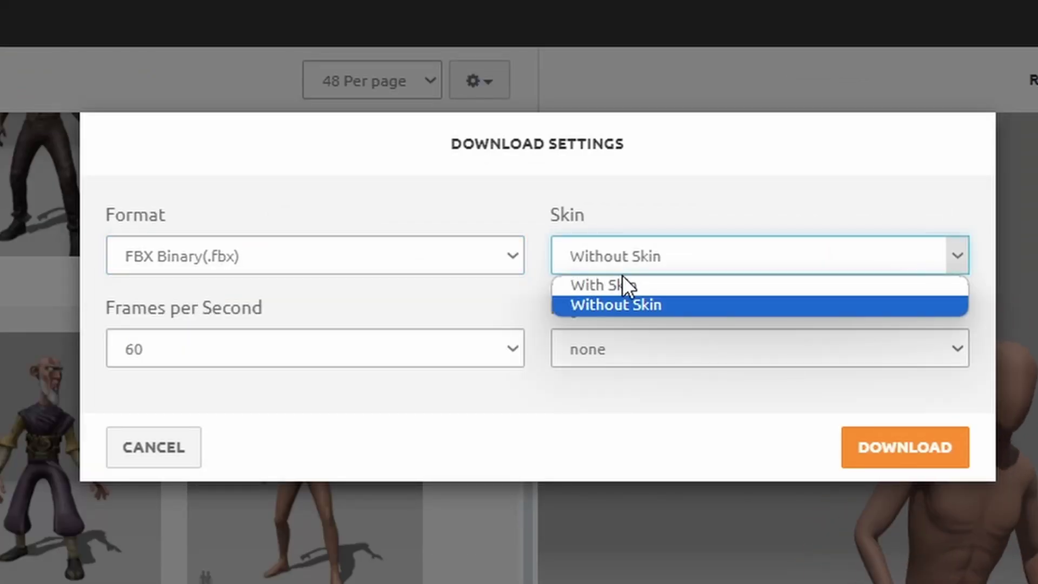
{"action": "left_click", "coordinate": [623, 279]}
{"action": "left_click", "coordinate": [512, 349]}
{"action": "left_click", "coordinate": [202, 359]}
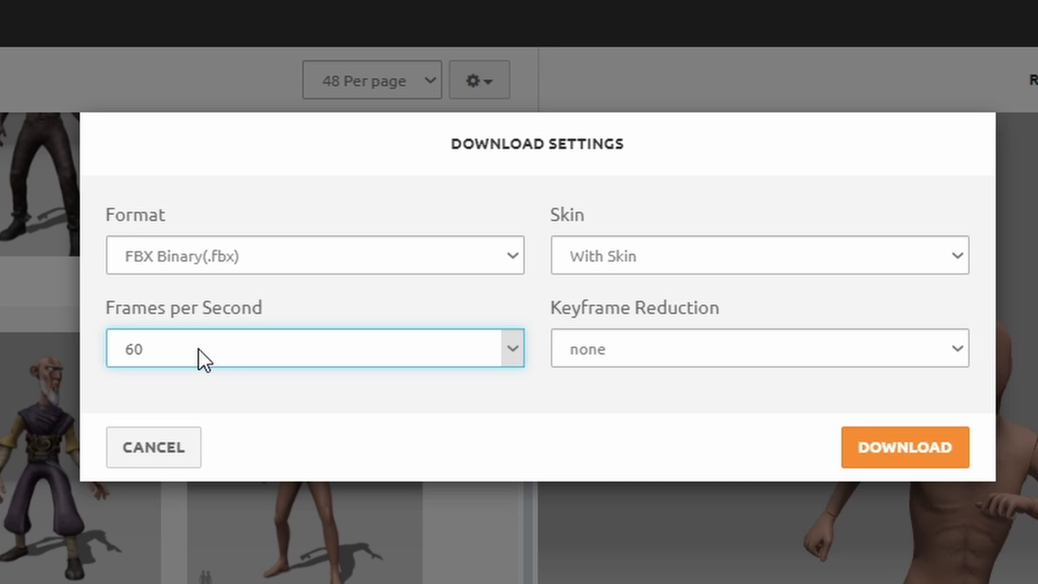
{"action": "left_click", "coordinate": [888, 445]}
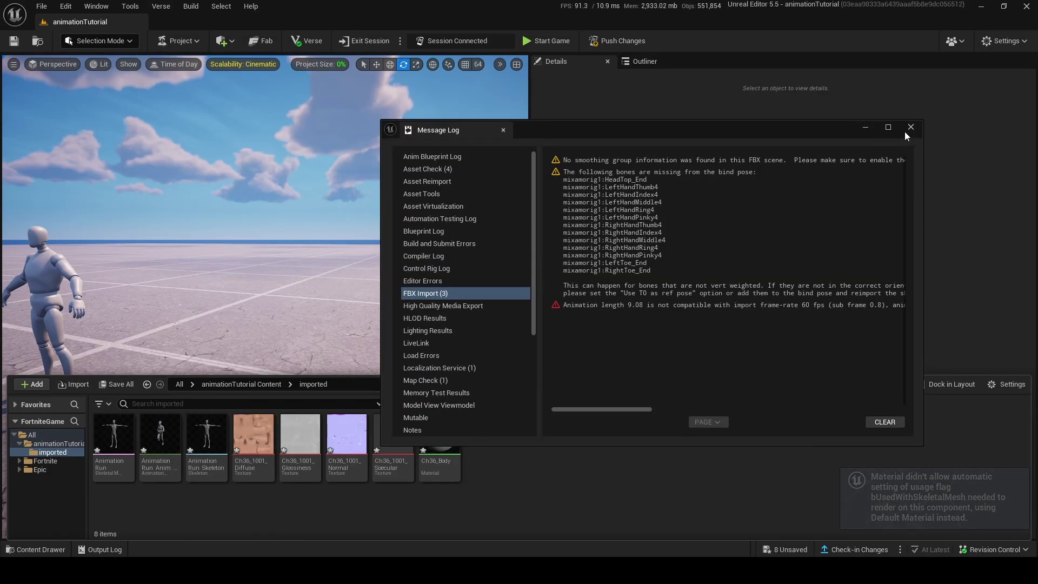
Place the AnimationRun character in the level and set its Initial Position to about 0.28
{"action": "left_click", "coordinate": [906, 133]}
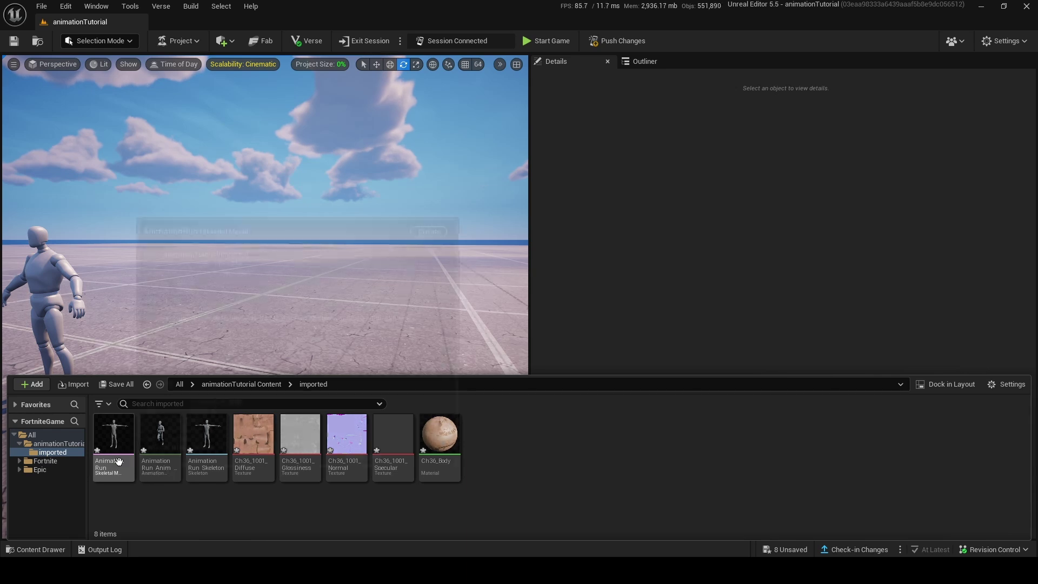
{"action": "left_click_drag", "start_coordinate": [113, 435], "coordinate": [206, 389]}
{"action": "mouse_move", "coordinate": [205, 389]}
{"action": "right_mouse_down"}
{"action": "mouse_move", "coordinate": [243, 379]}
{"action": "mouse_move", "coordinate": [213, 381]}
{"action": "right_mouse_up"}
{"action": "key", "text": "w"}
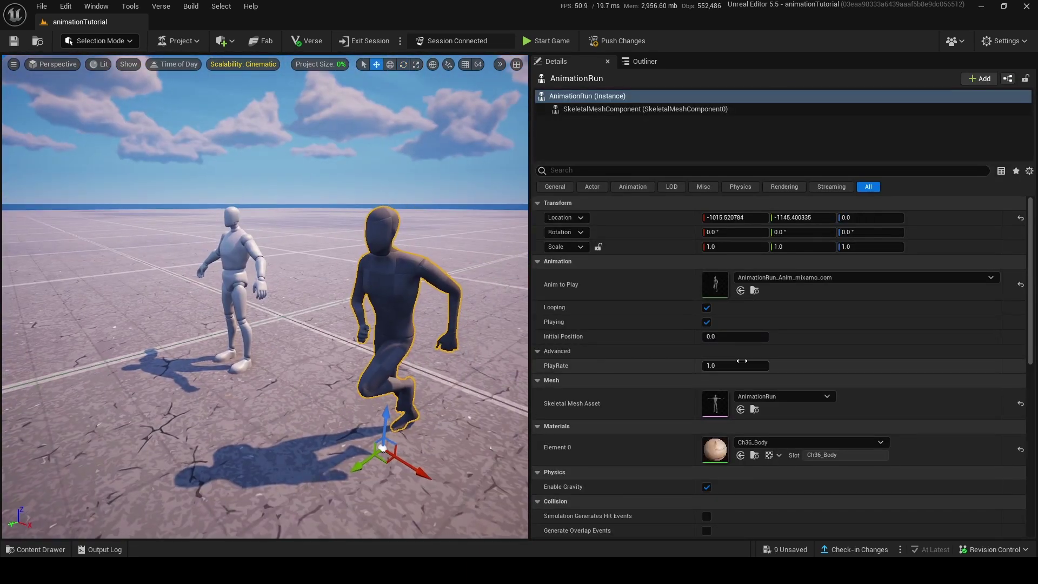
{"action": "mouse_move", "coordinate": [719, 336]}
{"action": "left_mouse_down"}
{"action": "mouse_move", "coordinate": [757, 336]}
{"action": "mouse_move", "coordinate": [738, 337]}
{"action": "left_mouse_up"}
{"action": "right_click_drag", "start_coordinate": [271, 324], "coordinate": [259, 330]}
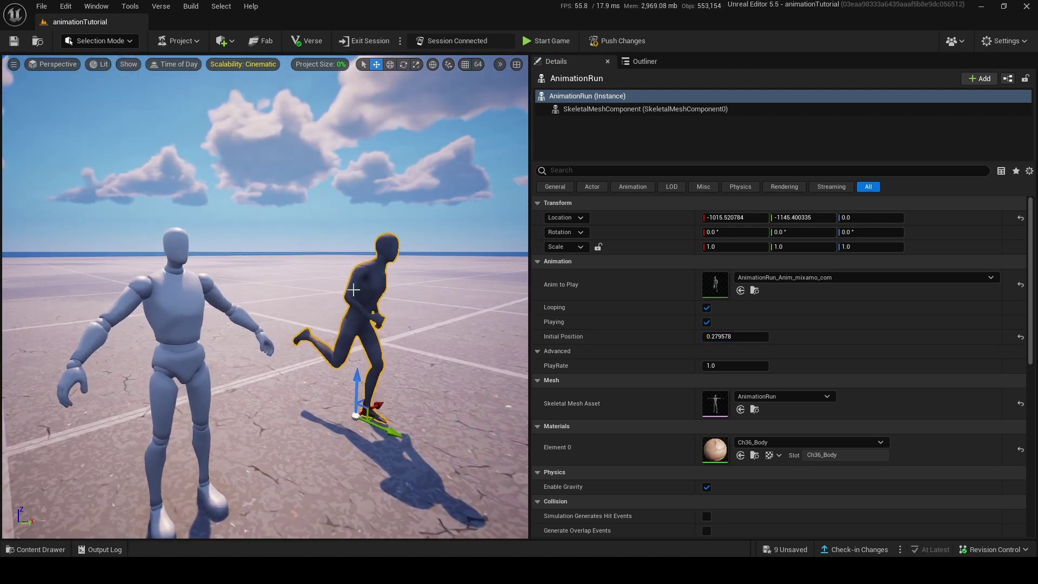
Select the Device Mannequin in the level and frame it in the viewport
{"action": "left_click", "coordinate": [35, 549]}
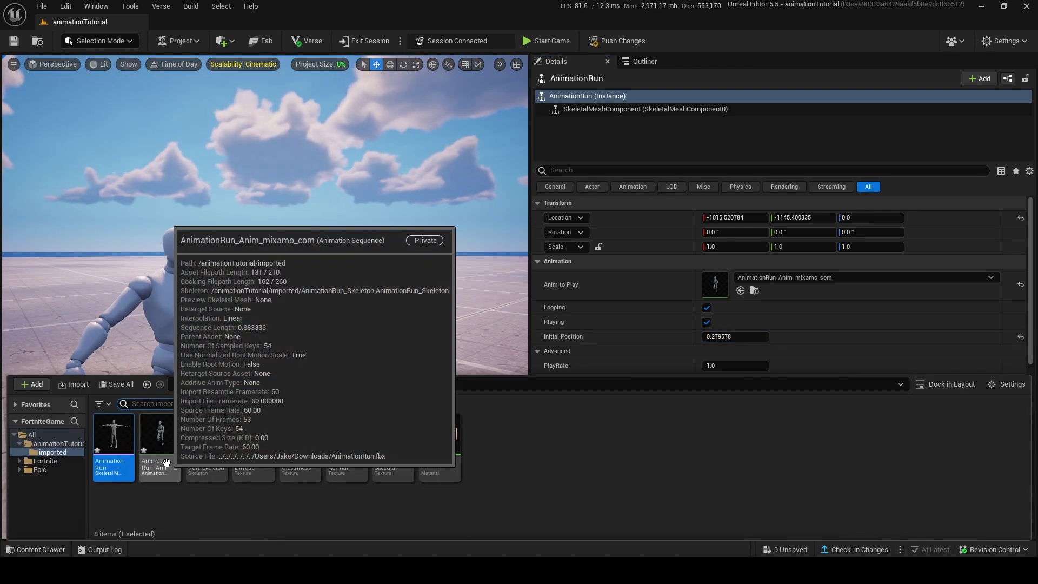
{"action": "left_click", "coordinate": [189, 251]}
{"action": "key", "text": "f"}
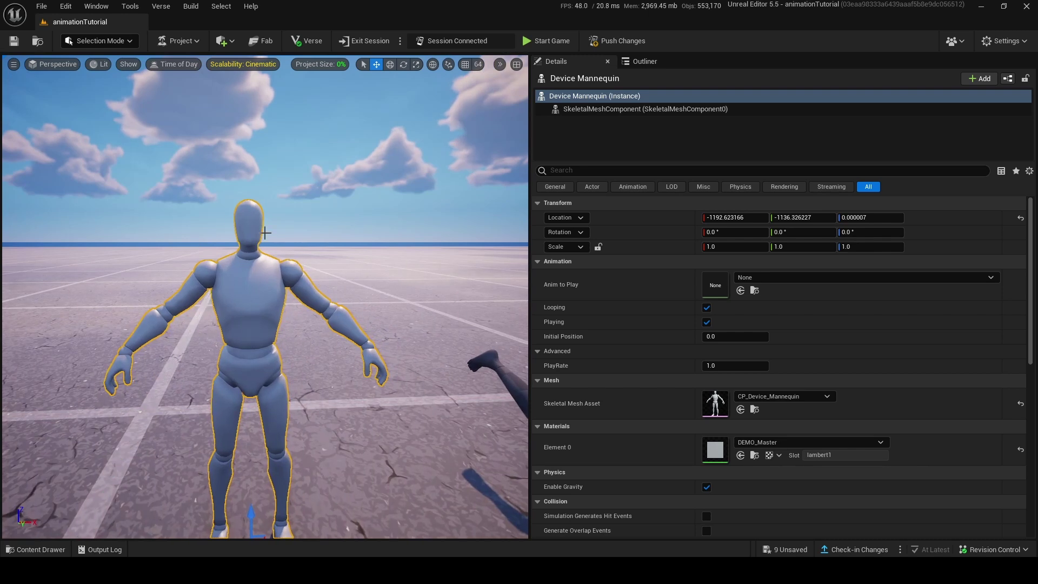
Make the Device Mannequin play runningOLD and shift its Initial Position
{"action": "left_click", "coordinate": [804, 279]}
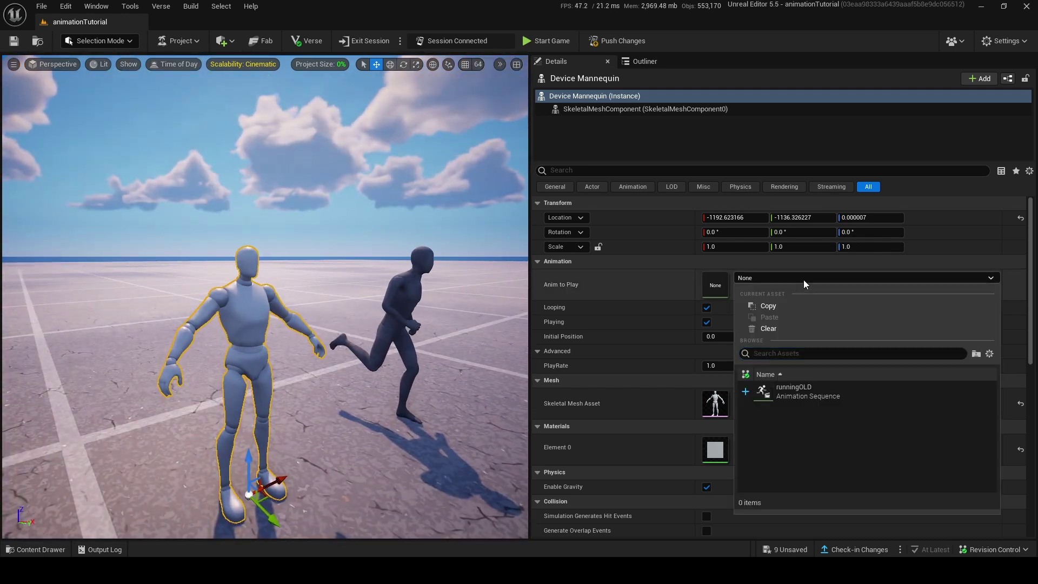
{"action": "left_click", "coordinate": [793, 390]}
{"action": "left_click", "coordinate": [743, 351]}
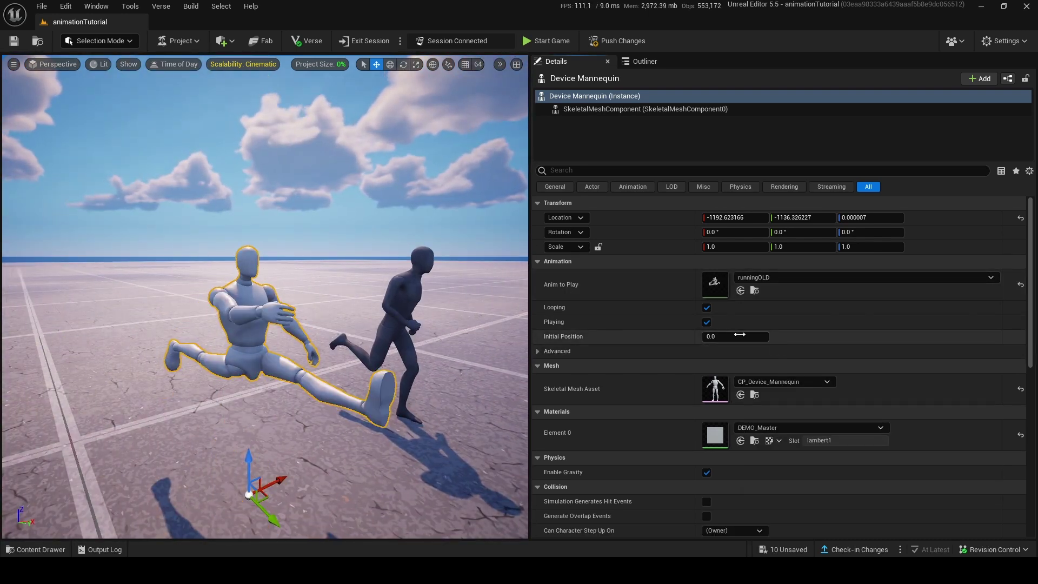
{"action": "left_click", "coordinate": [739, 335]}
{"action": "left_click_drag", "start_coordinate": [739, 335], "coordinate": [762, 335]}
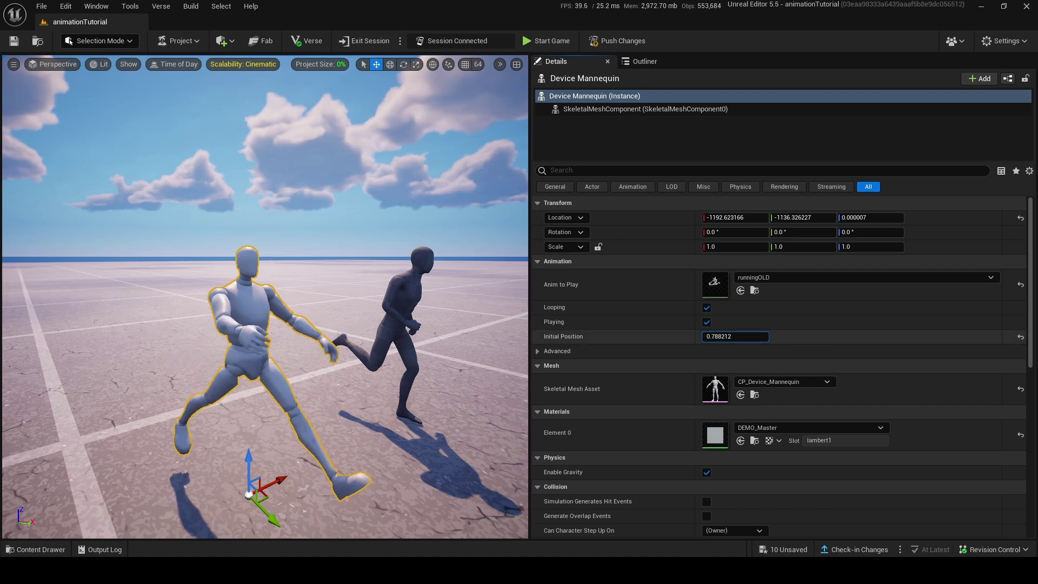
Lower AnimationRun's Initial Position to 0.173824 and bring up the Content Drawer
{"action": "left_click", "coordinate": [411, 303]}
{"action": "left_click", "coordinate": [735, 336]}
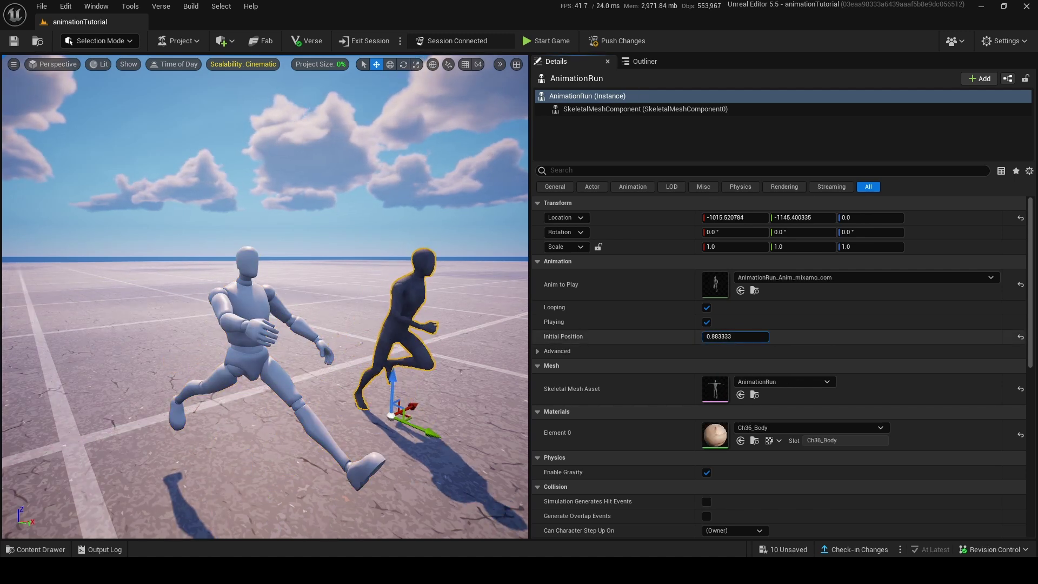
{"action": "left_click_drag", "start_coordinate": [736, 337], "coordinate": [724, 336]}
{"action": "right_click_drag", "start_coordinate": [412, 238], "coordinate": [399, 271]}
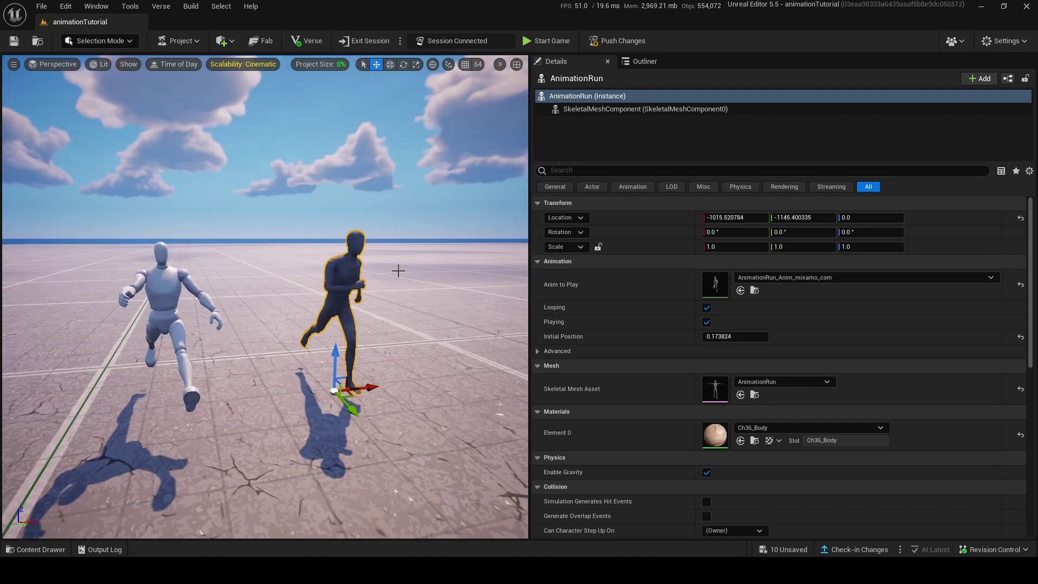
{"action": "key", "text": "ctrl+space"}
Create a new folder named 'ik' in animationTutorial and open it
{"action": "left_click", "coordinate": [52, 442]}
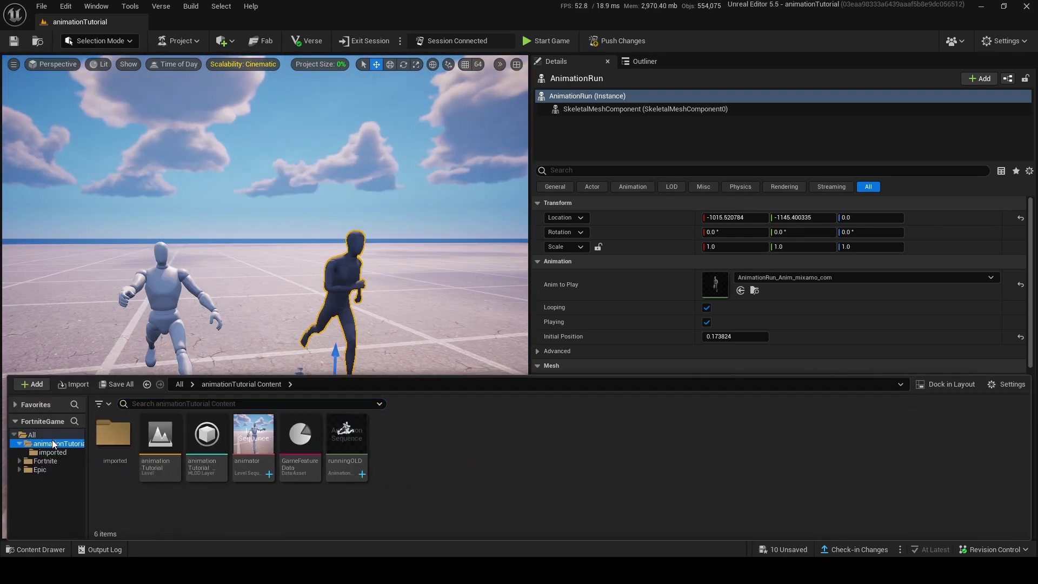
{"action": "right_click", "coordinate": [418, 449]}
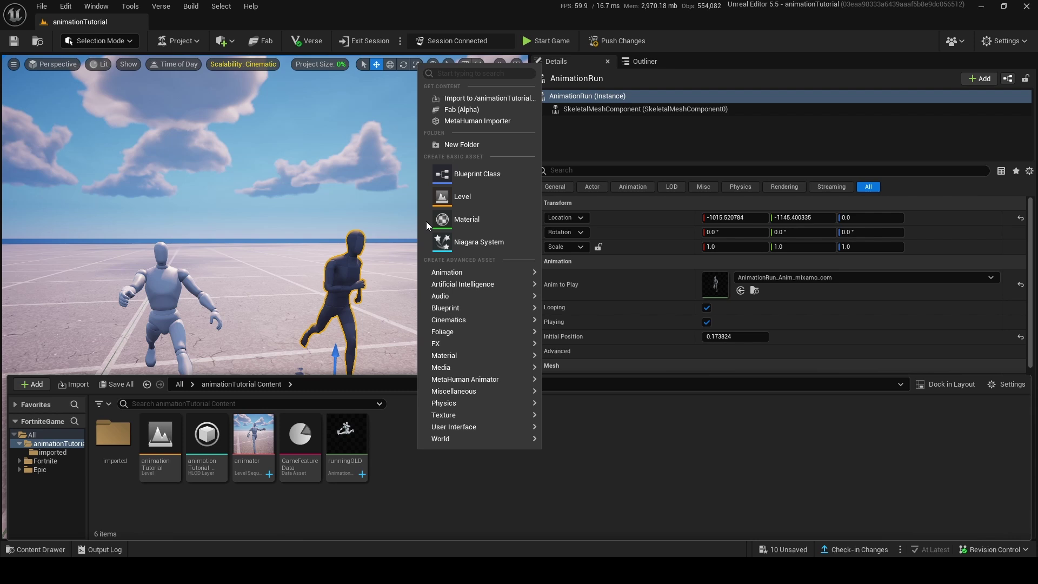
{"action": "left_click", "coordinate": [441, 145]}
{"action": "type", "text": "ik"}
{"action": "key", "text": "Return"}
{"action": "double_click", "coordinate": [160, 438]}
Create an IK Retargeter asset in the ik folder
{"action": "right_click", "coordinate": [184, 455]}
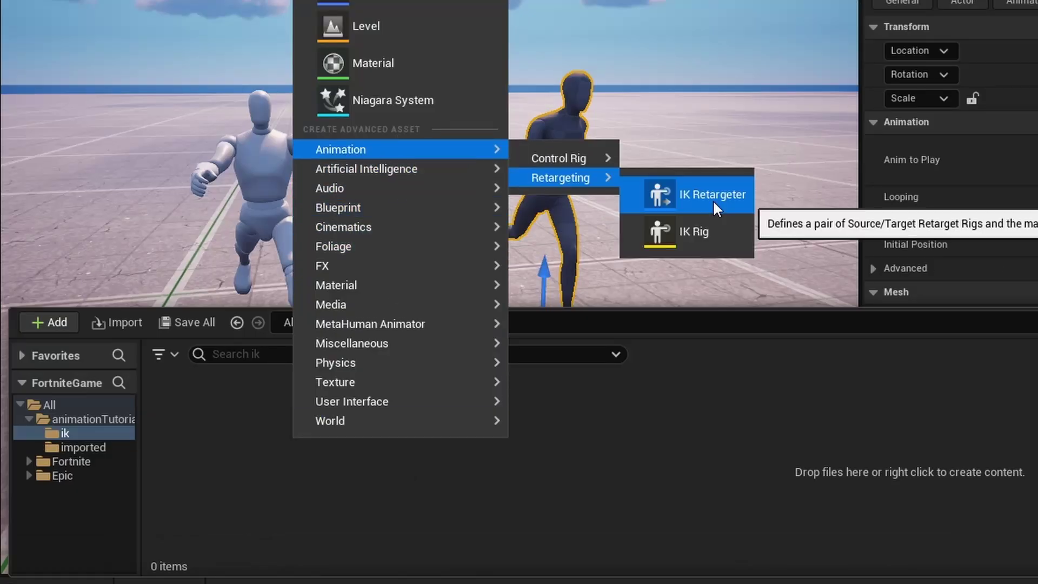
{"action": "mouse_move", "coordinate": [389, 149]}
{"action": "mouse_move", "coordinate": [563, 178]}
{"action": "left_click", "coordinate": [712, 197]}
Create an IK Rig asset named 'oldManniquen'
{"action": "right_click", "coordinate": [330, 427]}
{"action": "mouse_move", "coordinate": [445, 134]}
{"action": "mouse_move", "coordinate": [584, 161]}
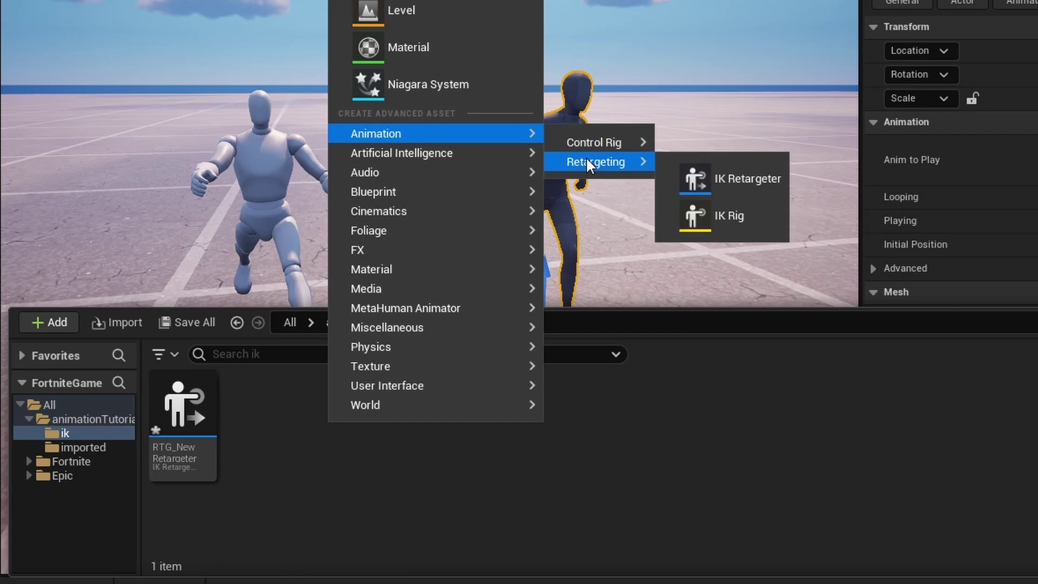
{"action": "left_click", "coordinate": [722, 212]}
{"action": "key", "text": "BackSpace"}
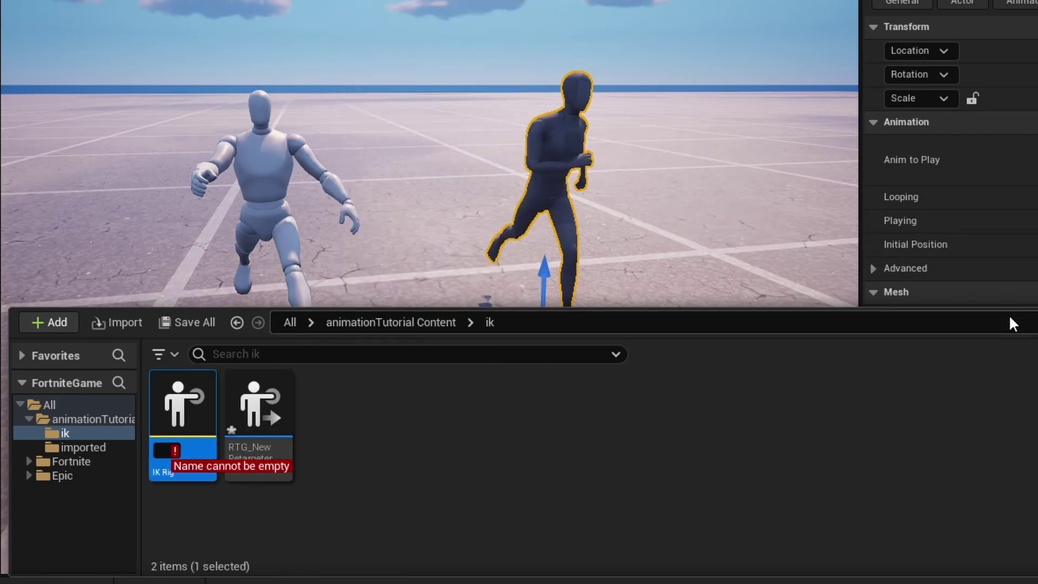
{"action": "type", "text": "oldManniquen"}
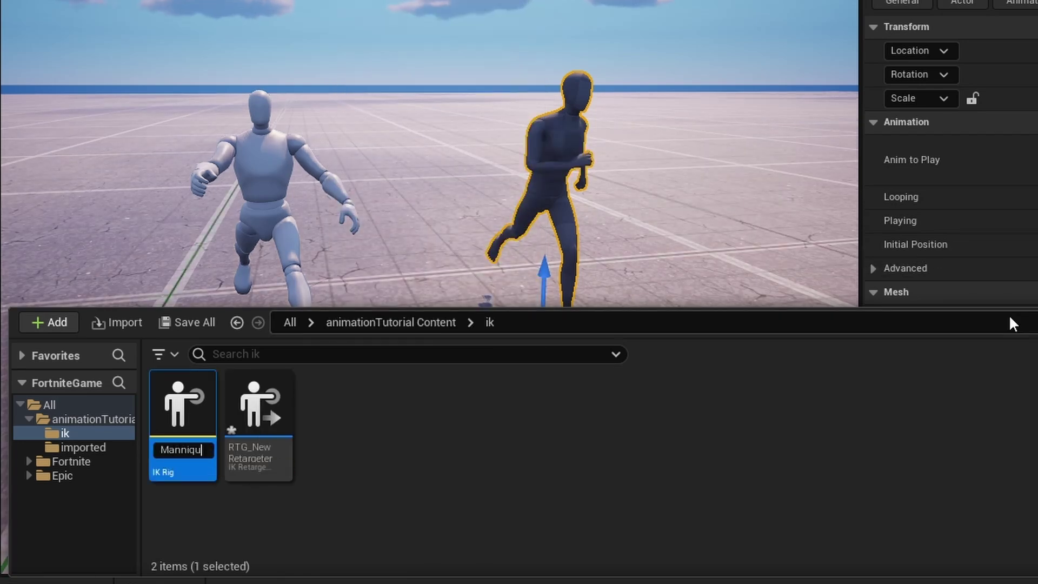
Create a second IK Rig named 'newManniquen', then open oldManniquen in the IK Rig editor
{"action": "right_click", "coordinate": [336, 428]}
{"action": "mouse_move", "coordinate": [384, 139]}
{"action": "mouse_move", "coordinate": [614, 169]}
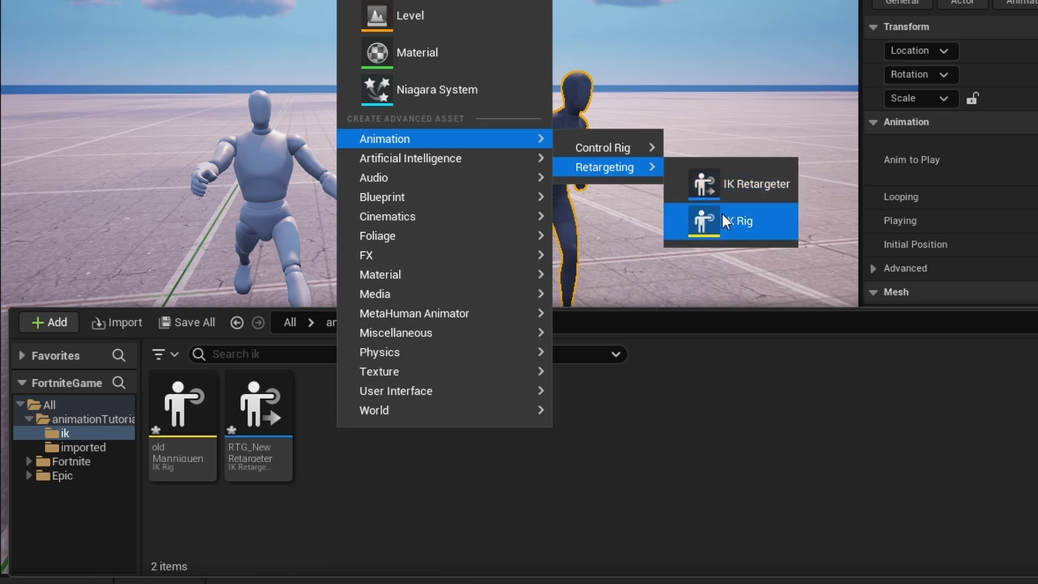
{"action": "left_click", "coordinate": [686, 217]}
{"action": "key", "text": "BackSpace"}
{"action": "type", "text": "newManniquen"}
{"action": "key", "text": "Return"}
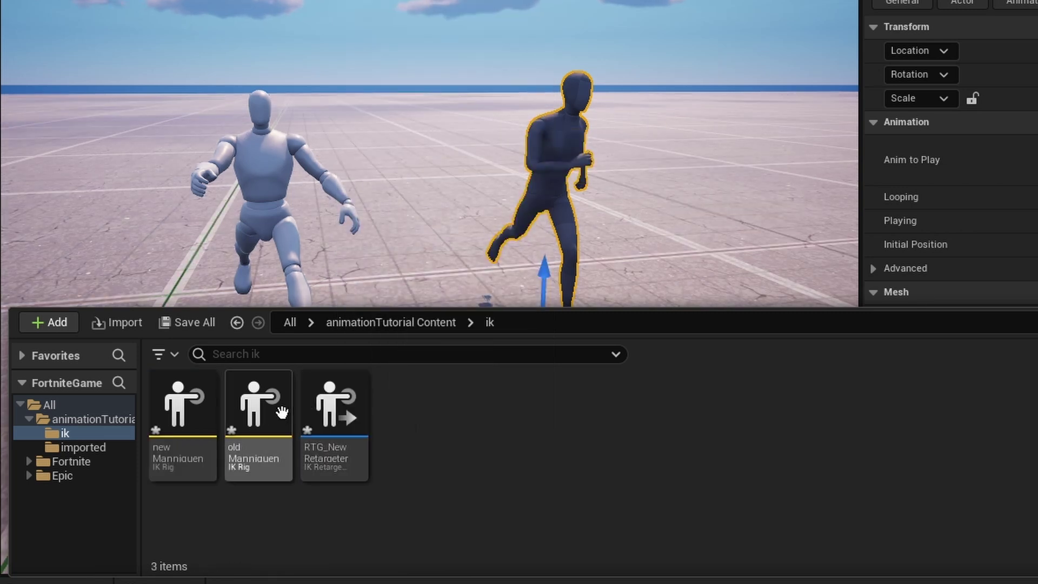
{"action": "left_click", "coordinate": [274, 412]}
{"action": "double_click", "coordinate": [273, 412]}
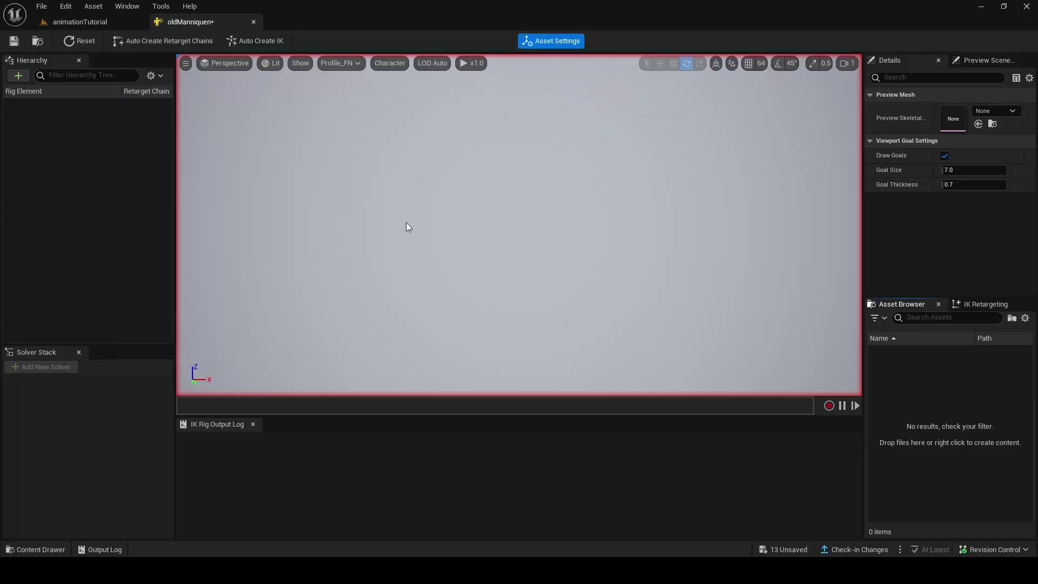
Preview oldManniquen on CP_Device_Mannequin, auto-create retarget chains and full-body IK, then save
{"action": "left_click", "coordinate": [989, 110]}
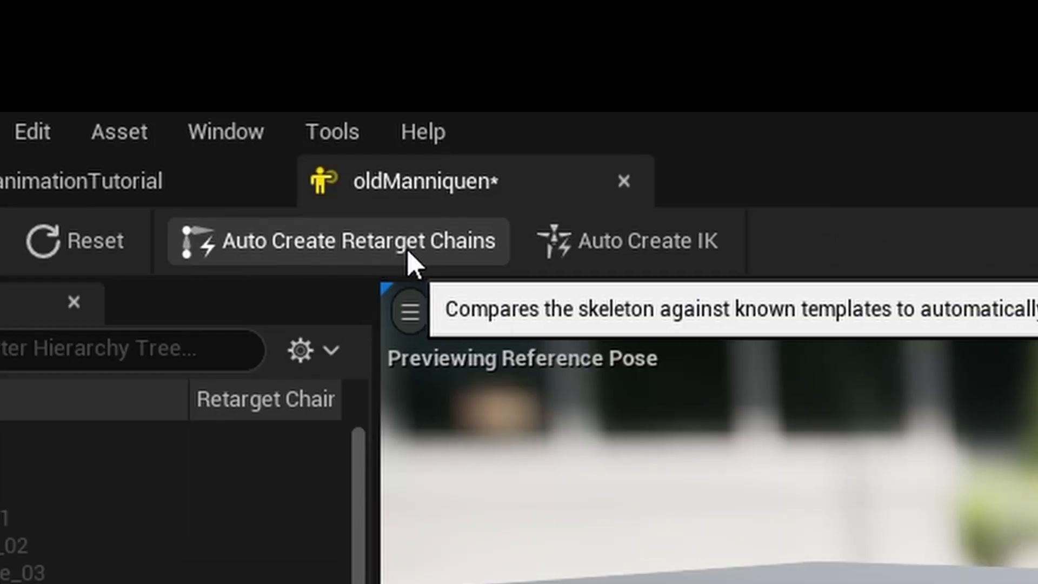
{"action": "left_click", "coordinate": [185, 44]}
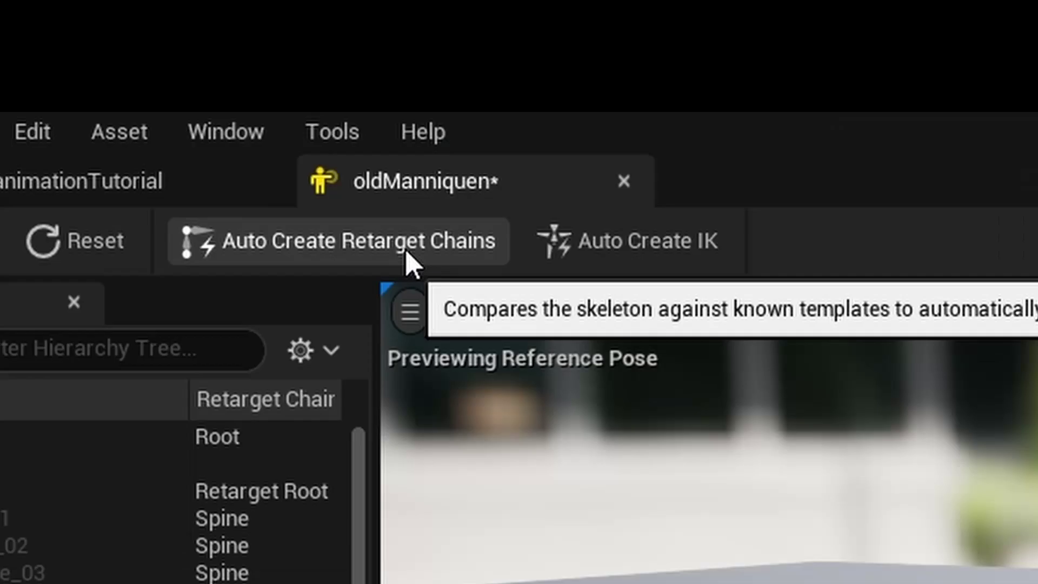
{"action": "left_click", "coordinate": [622, 265]}
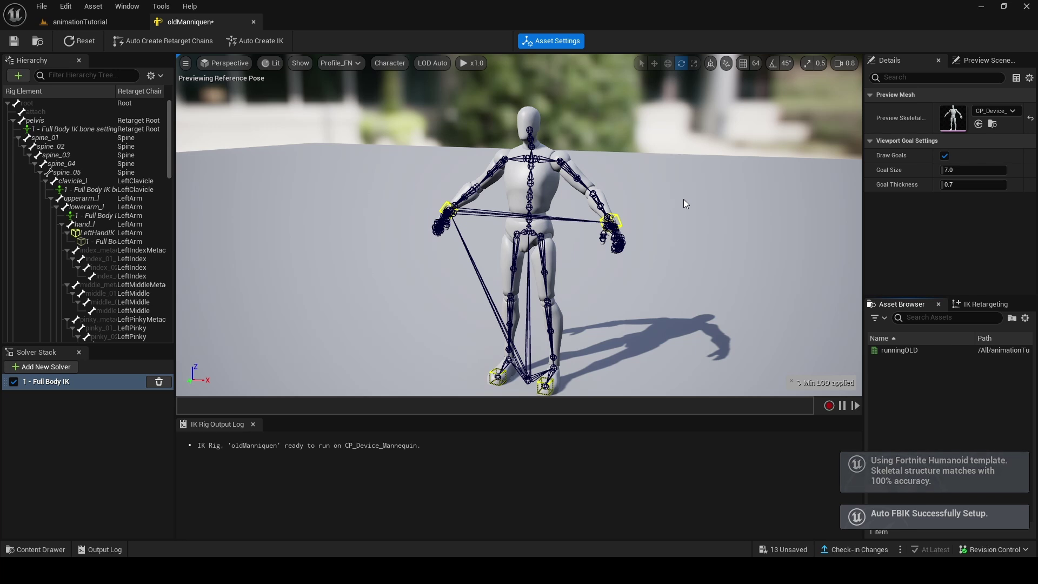
{"action": "left_click", "coordinate": [17, 45]}
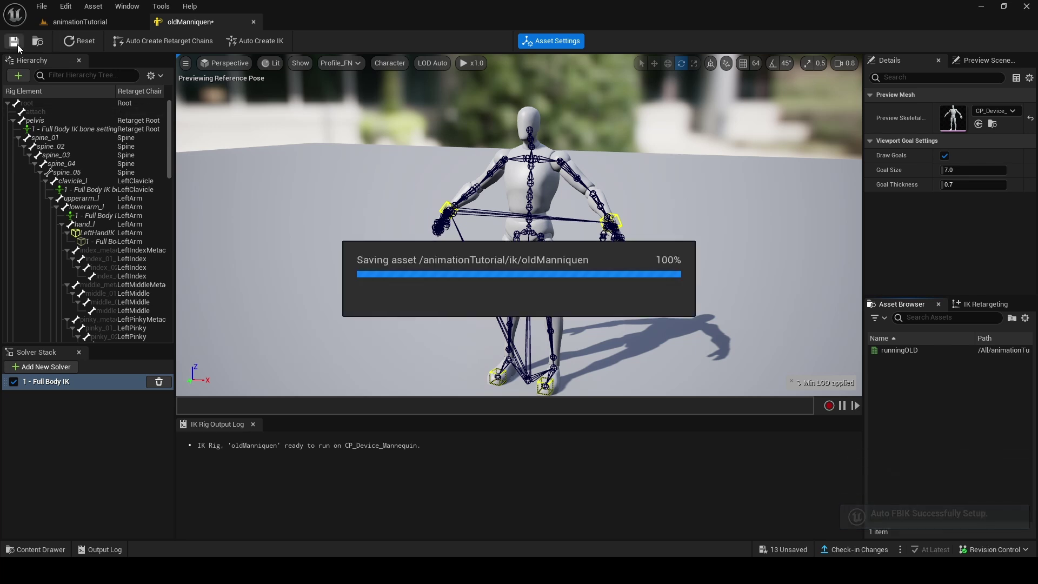
{"action": "left_click", "coordinate": [253, 22]}
Open the newManniquen IK Rig from the Content Drawer
{"action": "left_click", "coordinate": [40, 550]}
{"action": "left_click", "coordinate": [250, 478]}
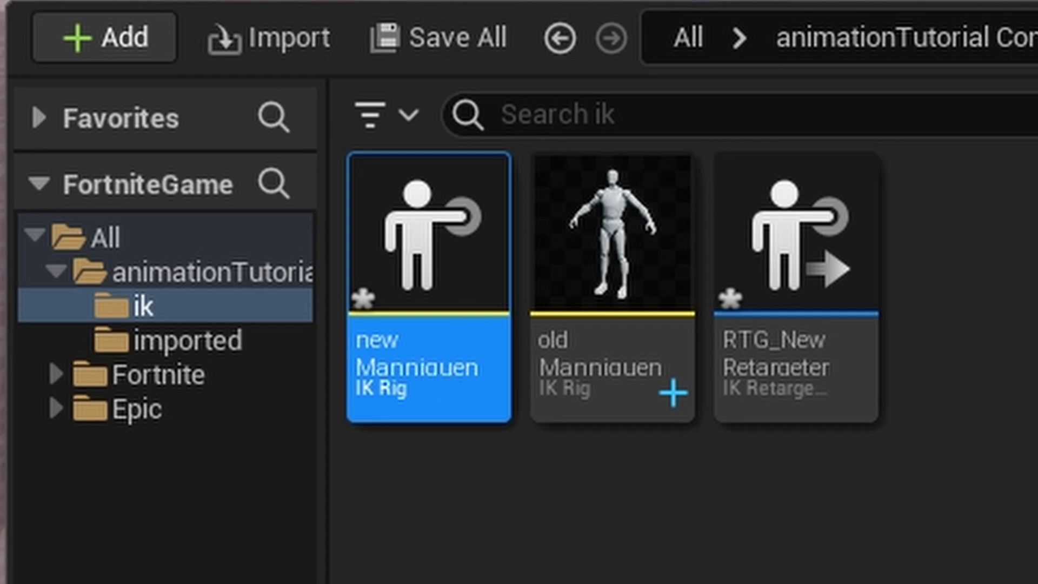
{"action": "key", "text": "Return"}
Preview newManniquen on the AnimationRun mesh, auto-create retarget chains and full-body IK, and save
{"action": "left_click", "coordinate": [973, 111]}
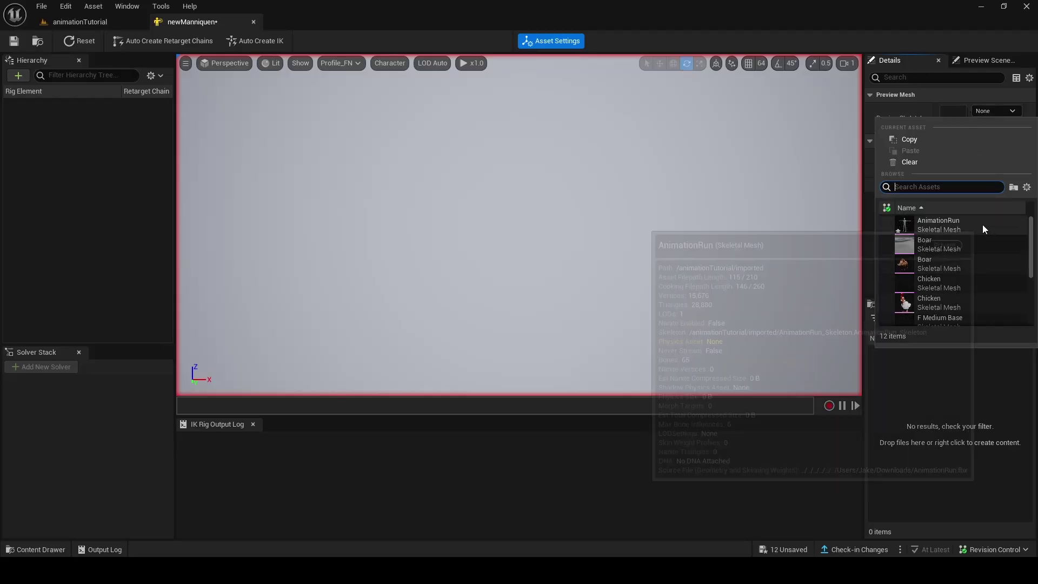
{"action": "left_click", "coordinate": [951, 225]}
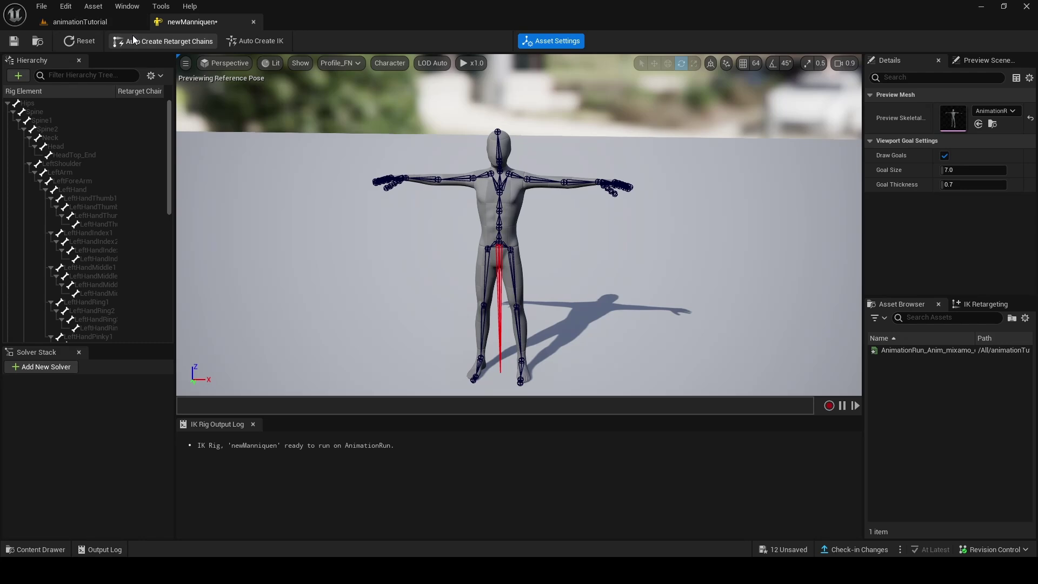
{"action": "left_click", "coordinate": [124, 41]}
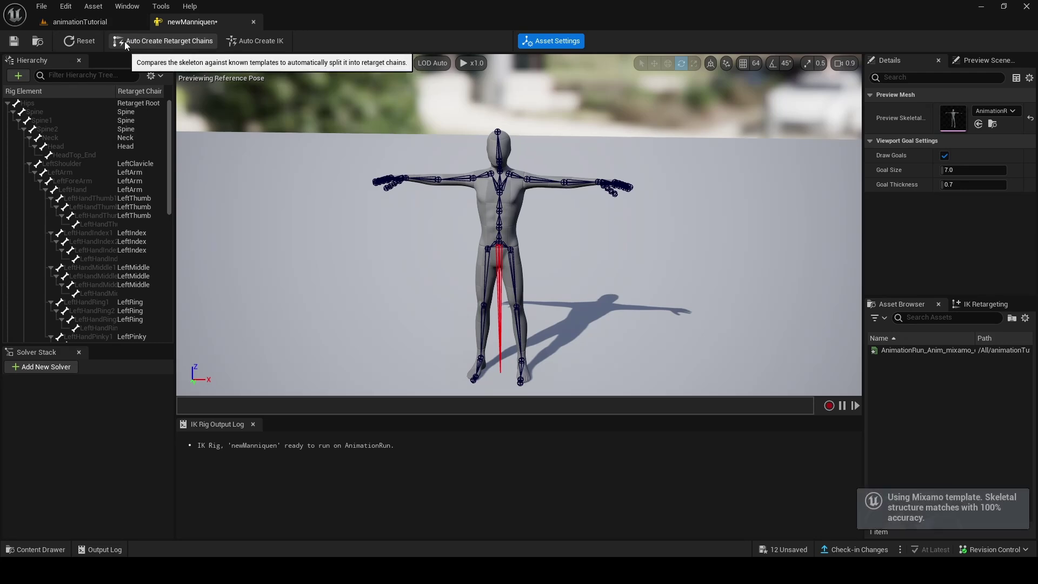
{"action": "left_click", "coordinate": [238, 41]}
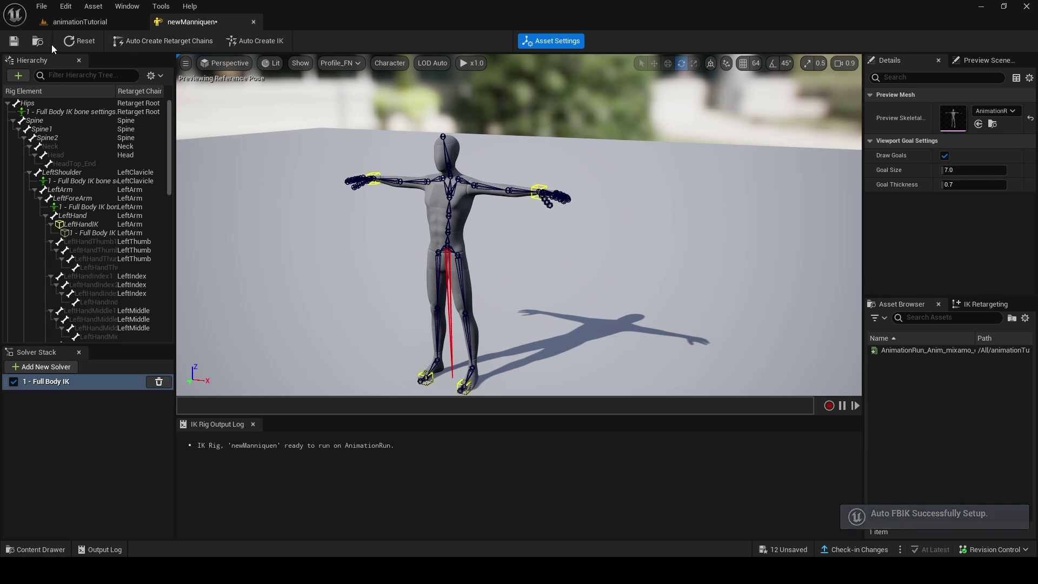
{"action": "left_click", "coordinate": [15, 41]}
Open RTG_New Retargeter and set Source IKRig to newManniquen and Target IKRig to oldManniquen
{"action": "left_click", "coordinate": [253, 22]}
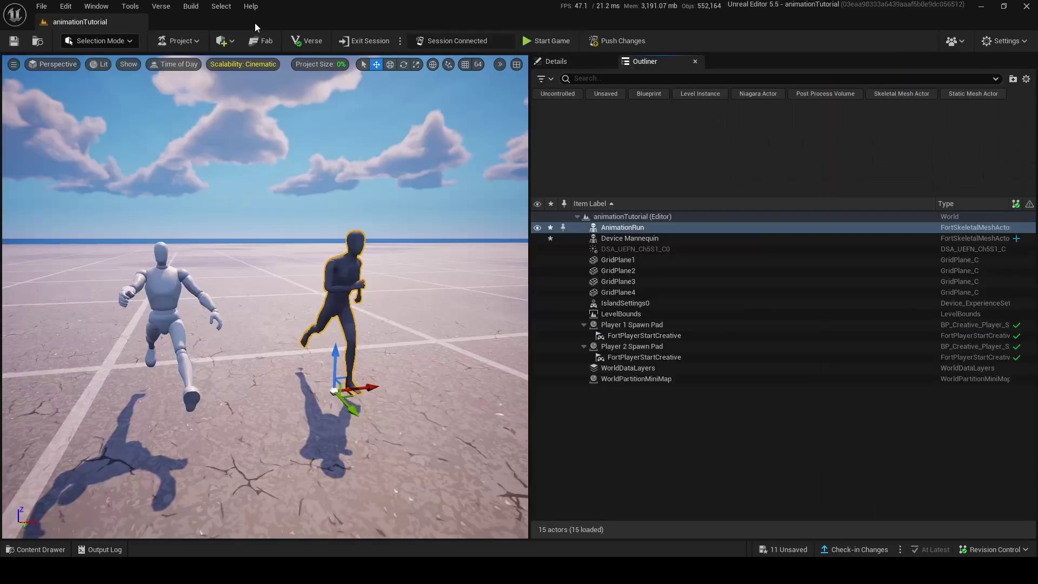
{"action": "left_click", "coordinate": [45, 549]}
{"action": "double_click", "coordinate": [207, 447]}
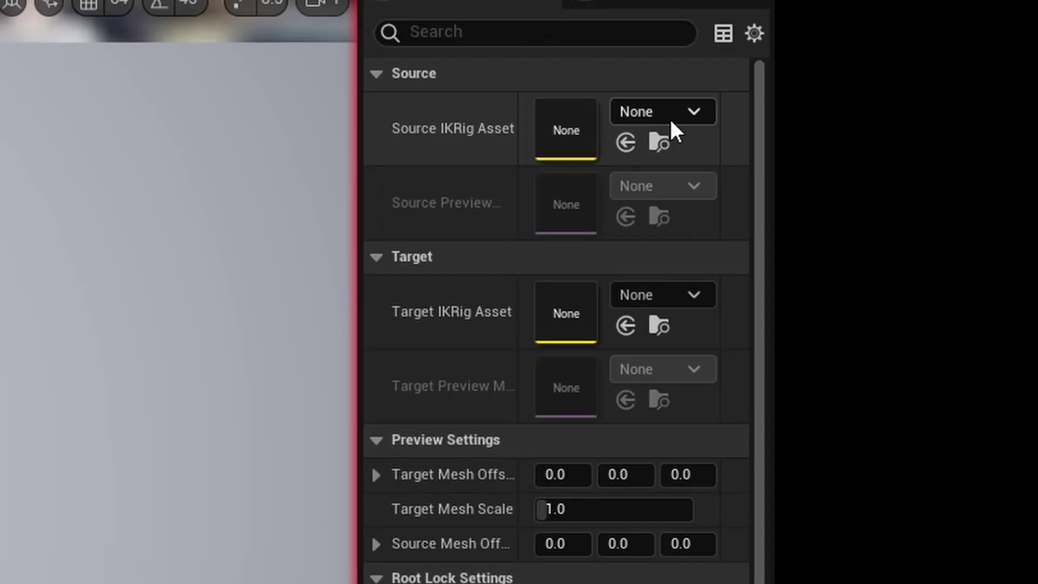
{"action": "left_click", "coordinate": [670, 120]}
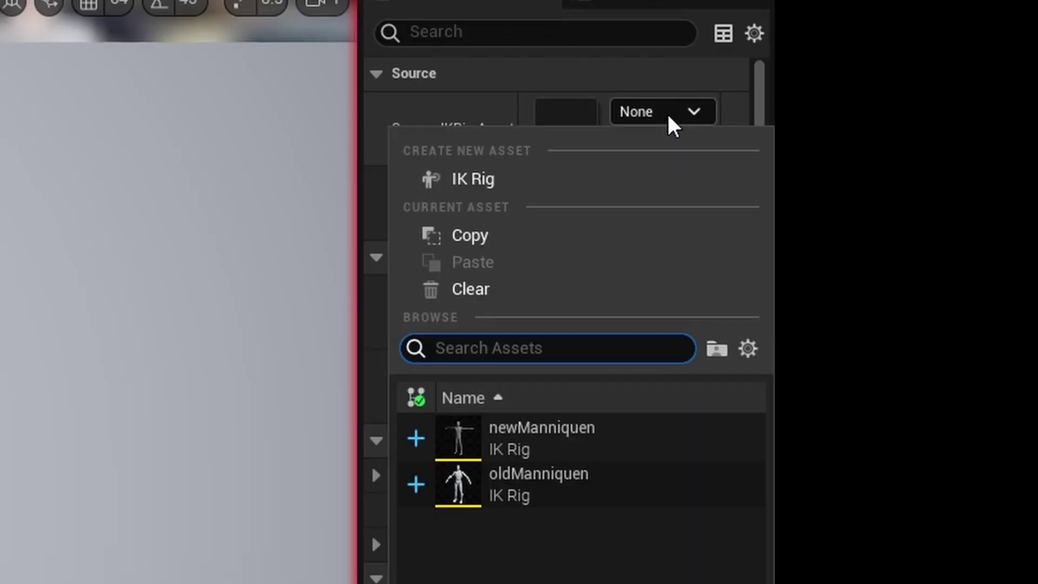
{"action": "left_click", "coordinate": [586, 447]}
{"action": "left_click", "coordinate": [639, 298]}
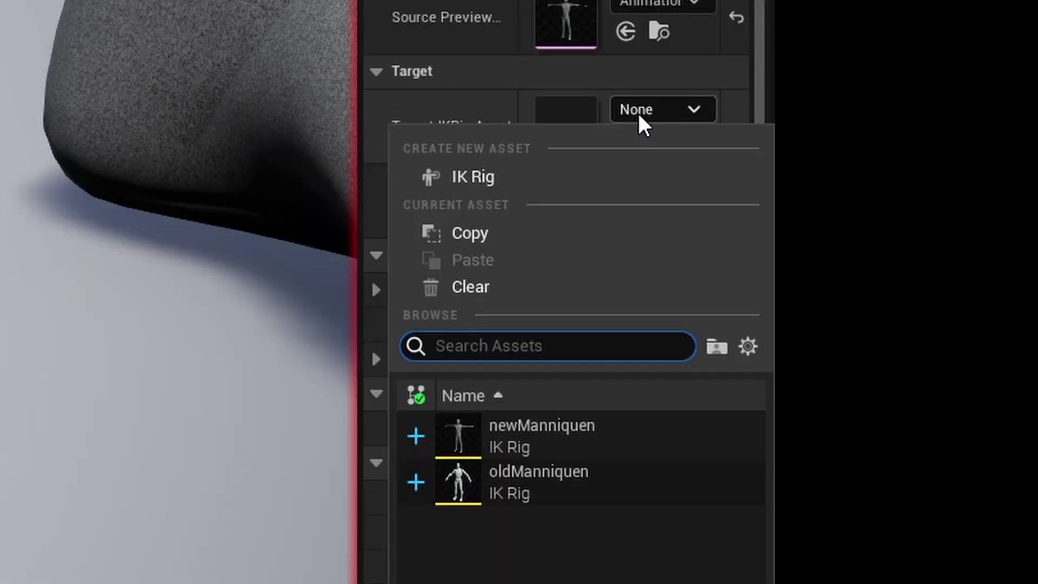
{"action": "left_click", "coordinate": [580, 469]}
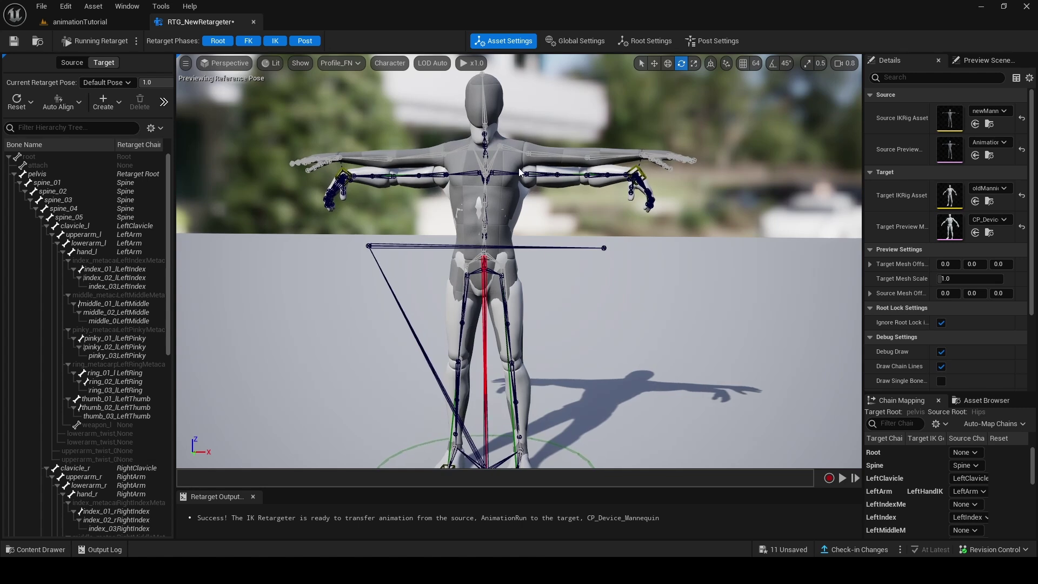
In Edit Retarget Pose mode, rotate upperarm_r and upperarm_l about 49° to horizontal
{"action": "left_click", "coordinate": [95, 40]}
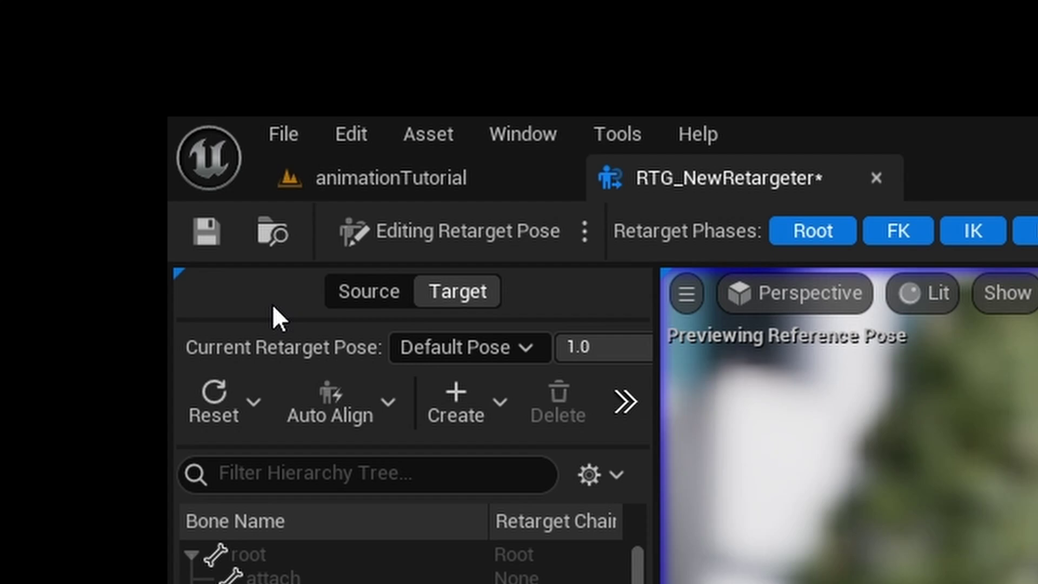
{"action": "left_click", "coordinate": [357, 181]}
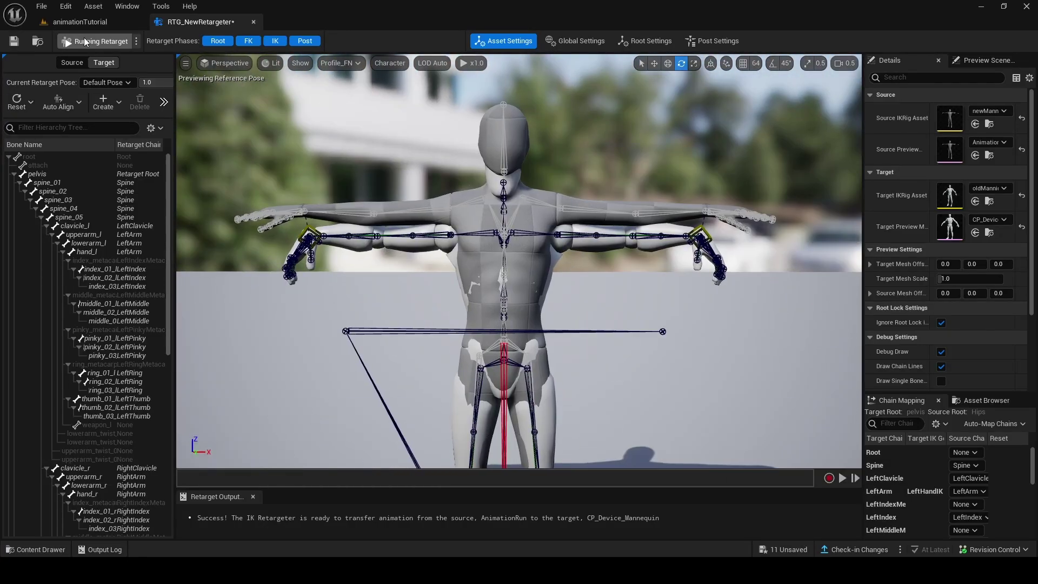
{"action": "left_click", "coordinate": [85, 40]}
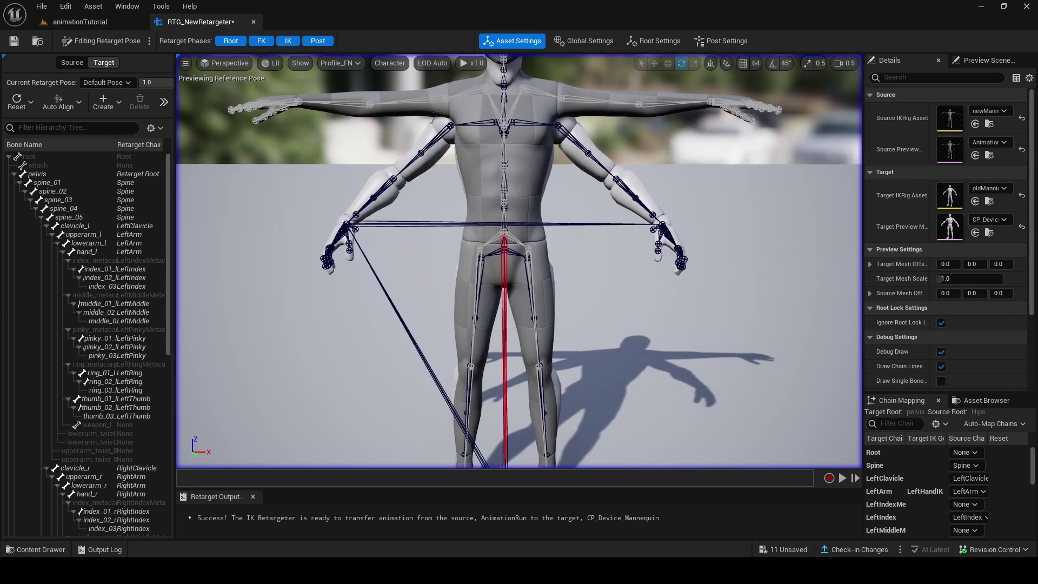
{"action": "left_click", "coordinate": [439, 135]}
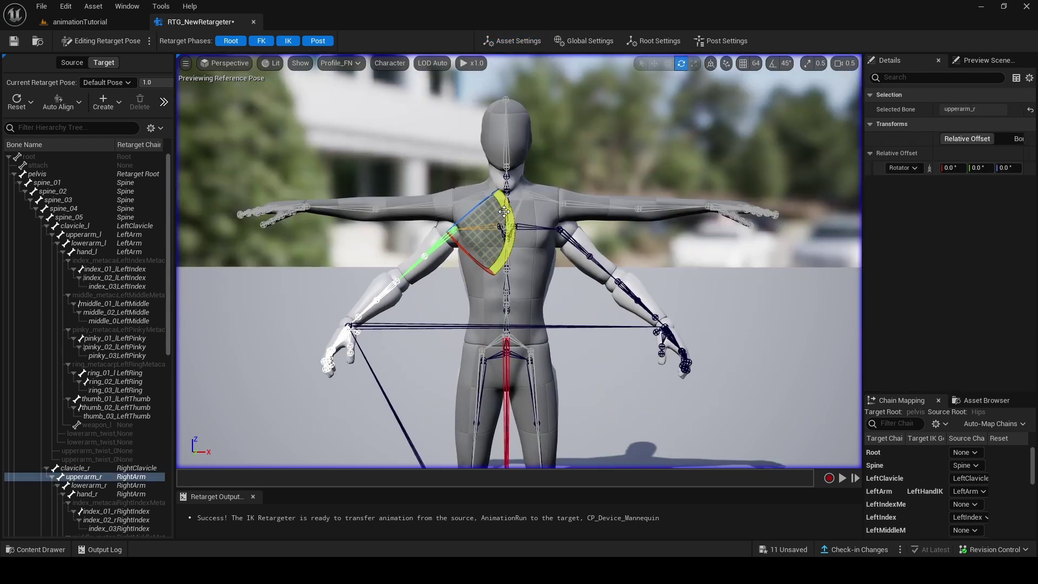
{"action": "left_click_drag", "start_coordinate": [505, 211], "coordinate": [465, 178]}
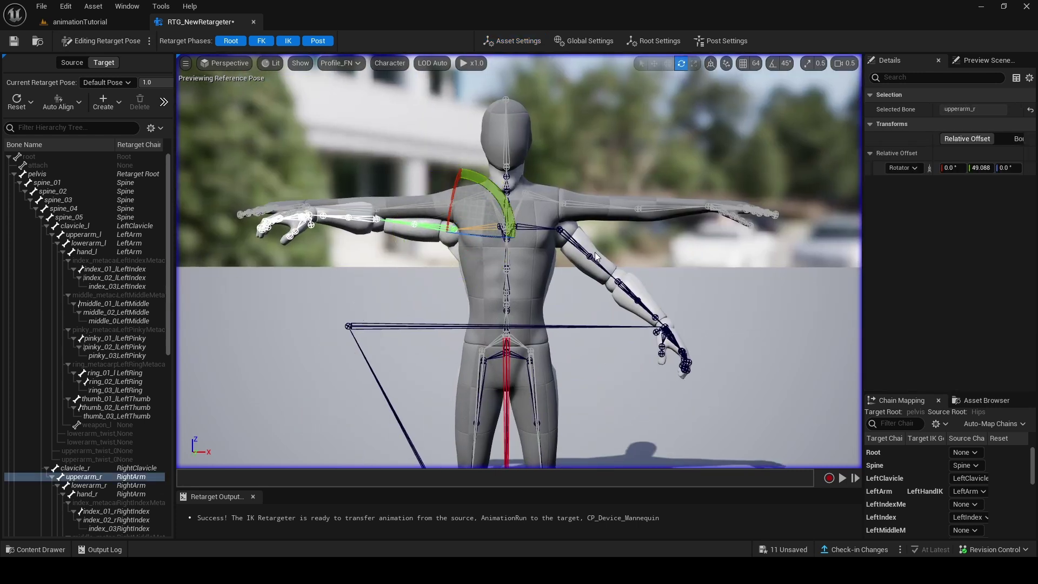
{"action": "left_click_drag", "start_coordinate": [505, 203], "coordinate": [500, 228]}
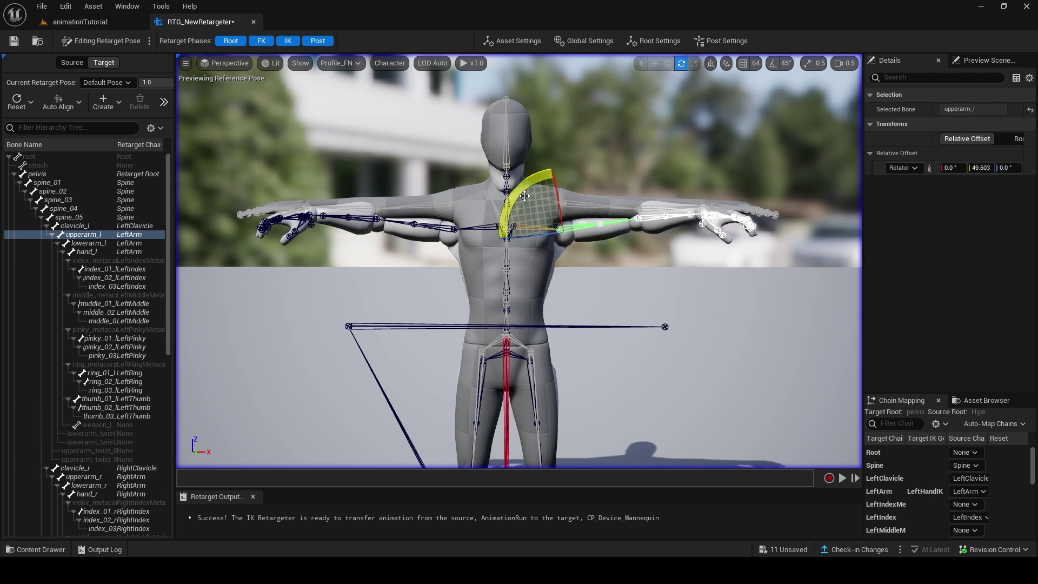
{"action": "right_click_drag", "start_coordinate": [524, 195], "coordinate": [490, 198]}
{"action": "left_click", "coordinate": [466, 303]}
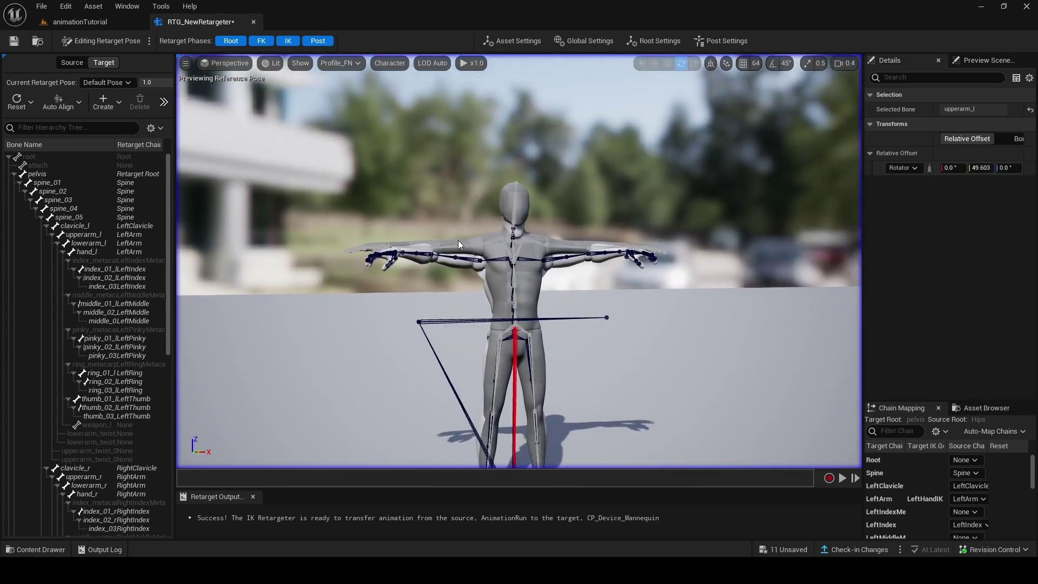
{"action": "key", "text": "f"}
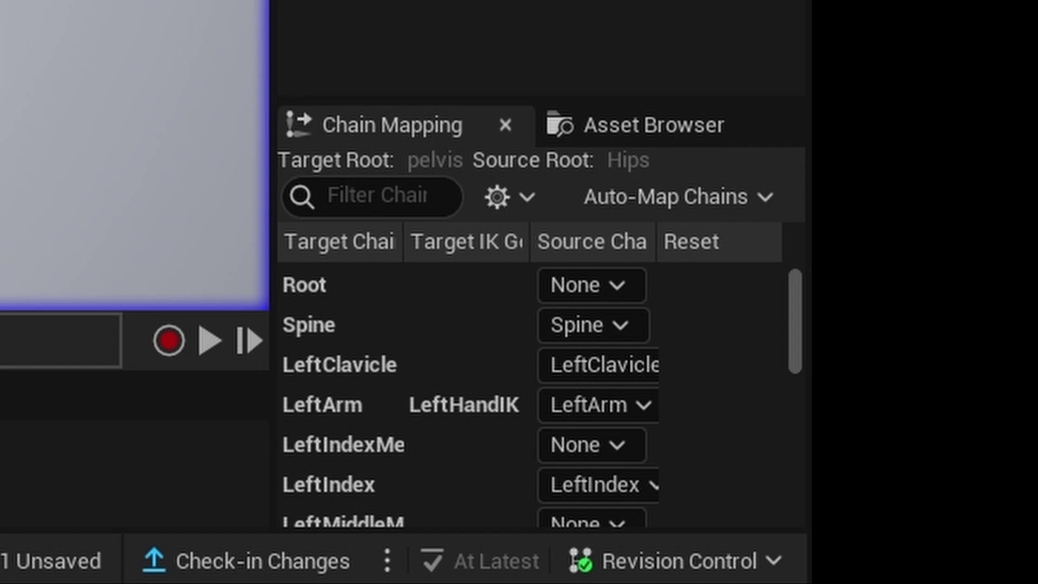
Export the retargeted AnimationRun to the animationTutorial folder with prefix 'run_Manny'
{"action": "left_click", "coordinate": [666, 126]}
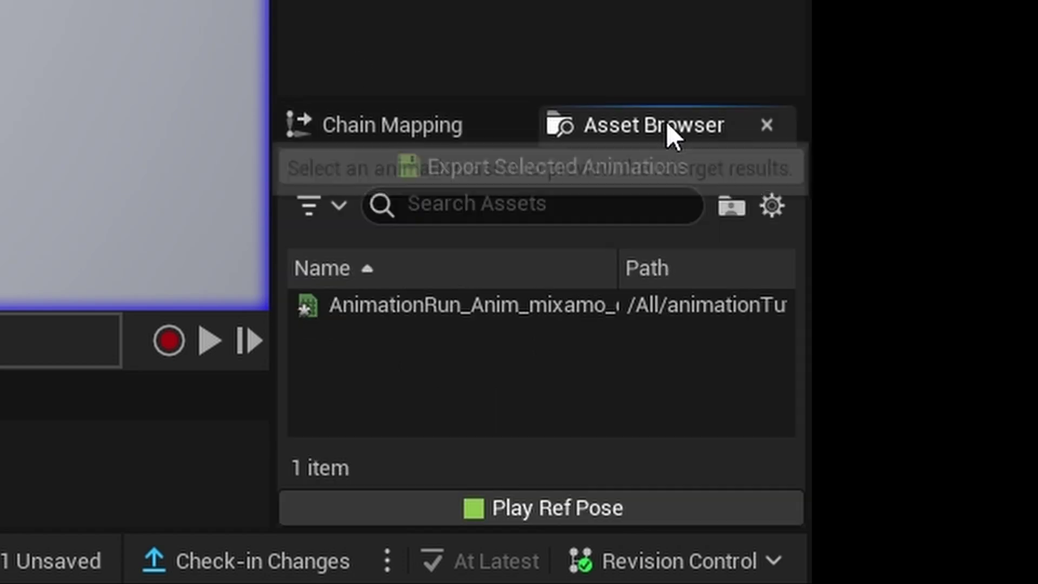
{"action": "left_click", "coordinate": [527, 306]}
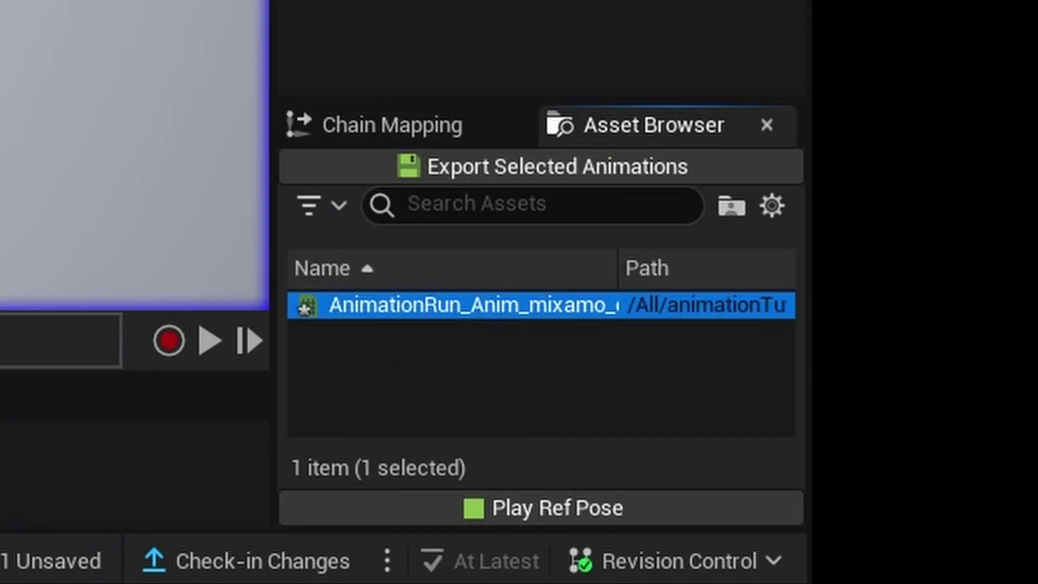
{"action": "left_click", "coordinate": [562, 167]}
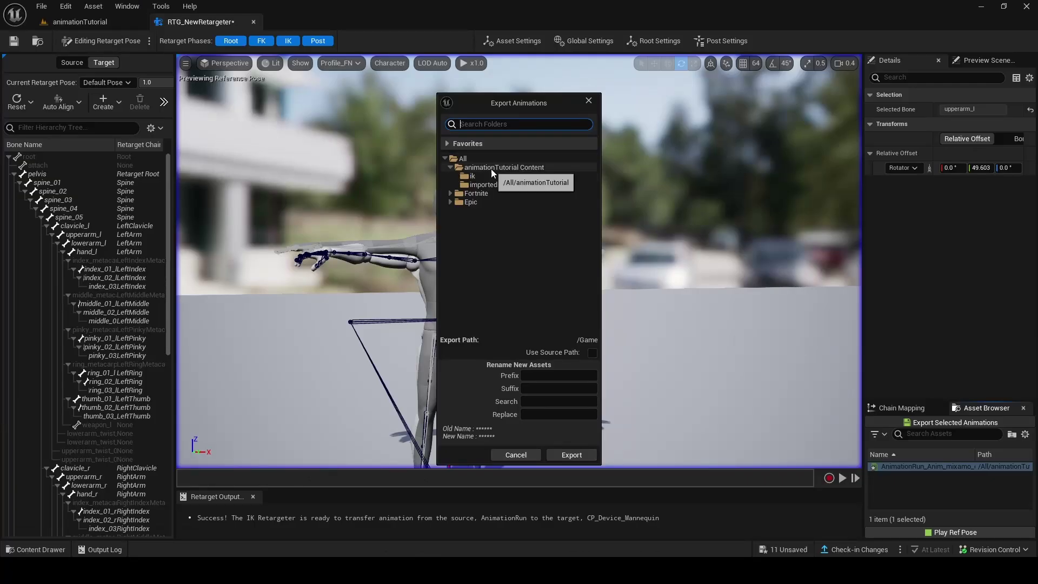
{"action": "left_click", "coordinate": [503, 167]}
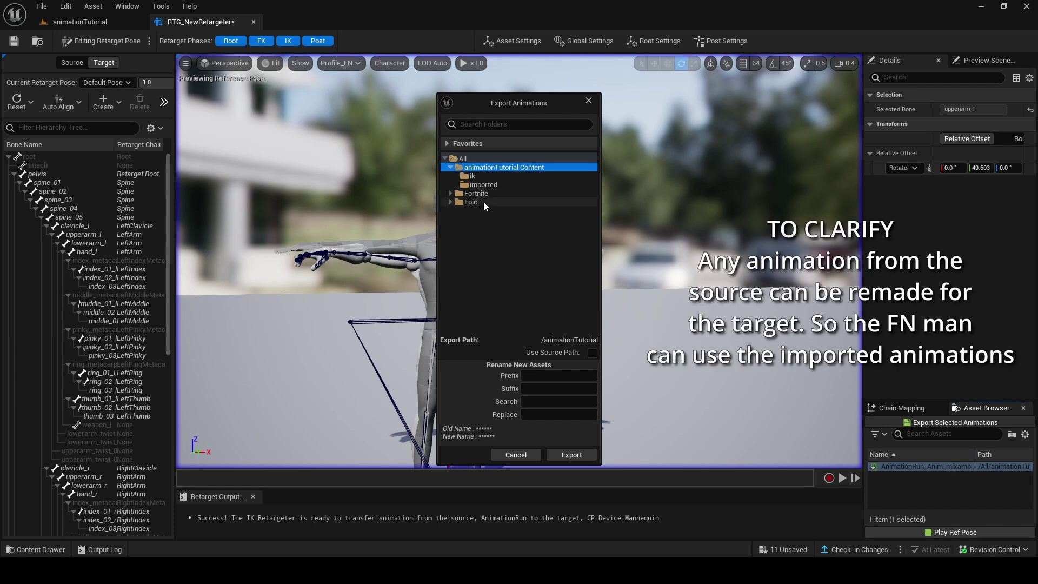
{"action": "left_click", "coordinate": [468, 176]}
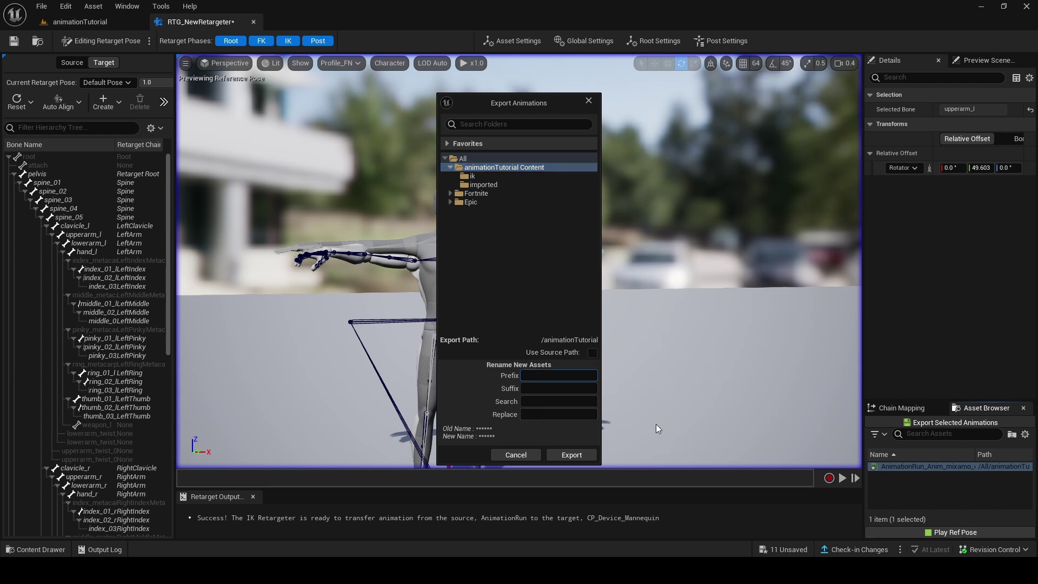
{"action": "type", "text": "run"}
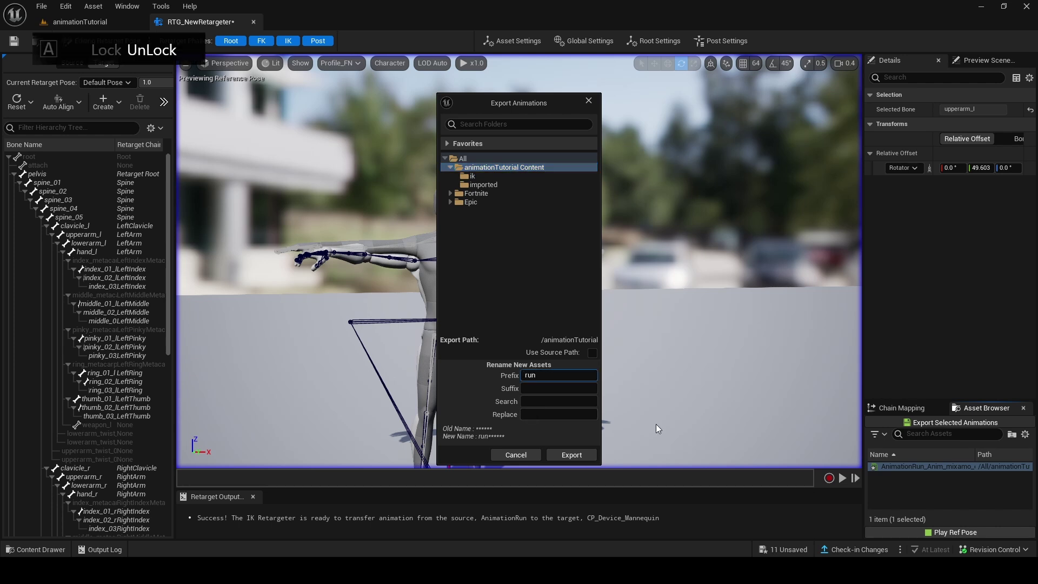
{"action": "type", "text": "_Manny"}
{"action": "left_click", "coordinate": [572, 455]}
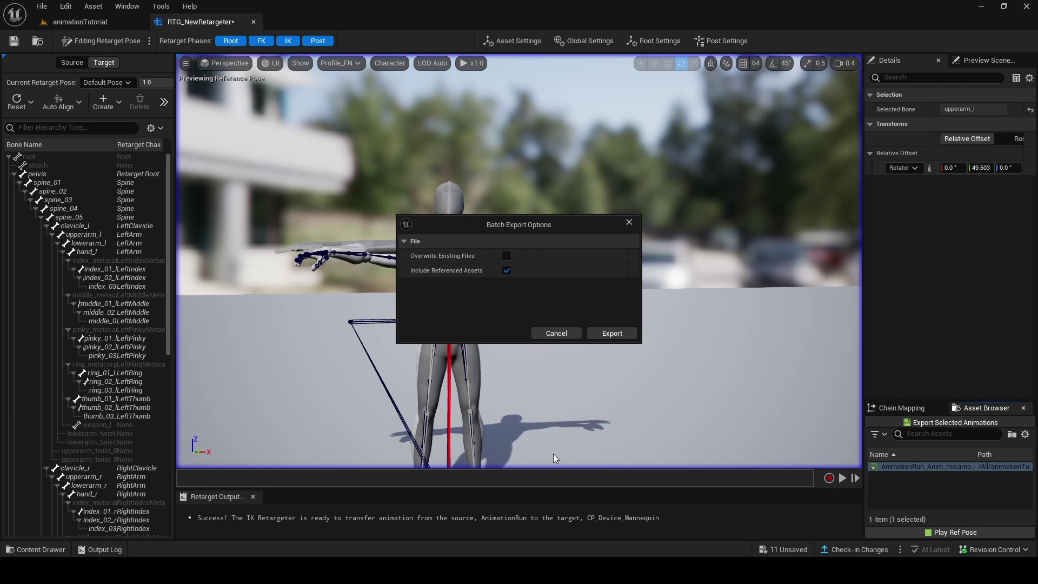
{"action": "left_click", "coordinate": [609, 333]}
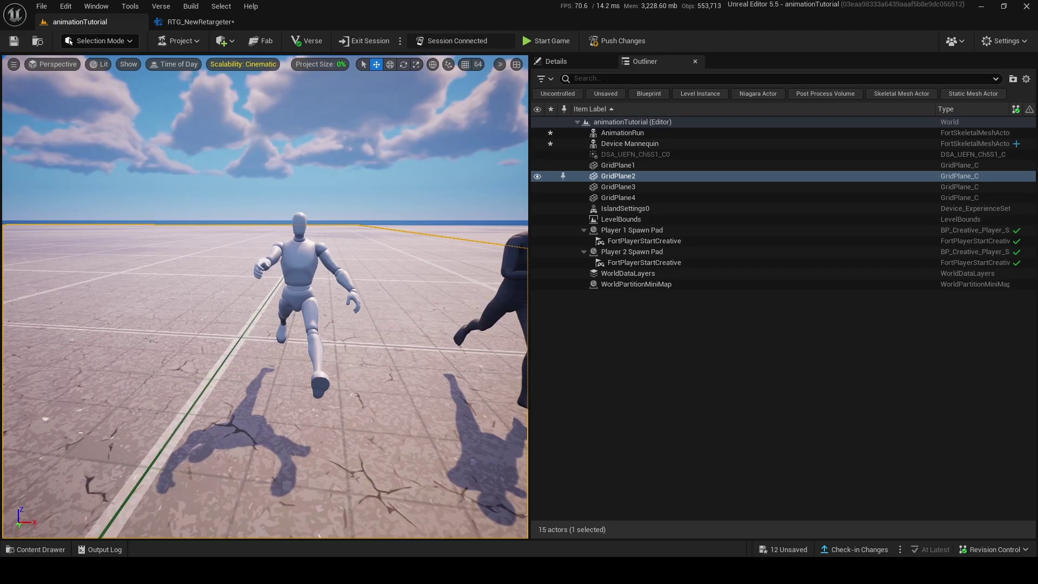
Make the Device Mannequin play runfornewAnimationRun_Anim_mixamo_com from 0.883333, then open the animator sequence
{"action": "double_click", "coordinate": [630, 143]}
{"action": "left_click", "coordinate": [555, 62]}
{"action": "left_click", "coordinate": [758, 274]}
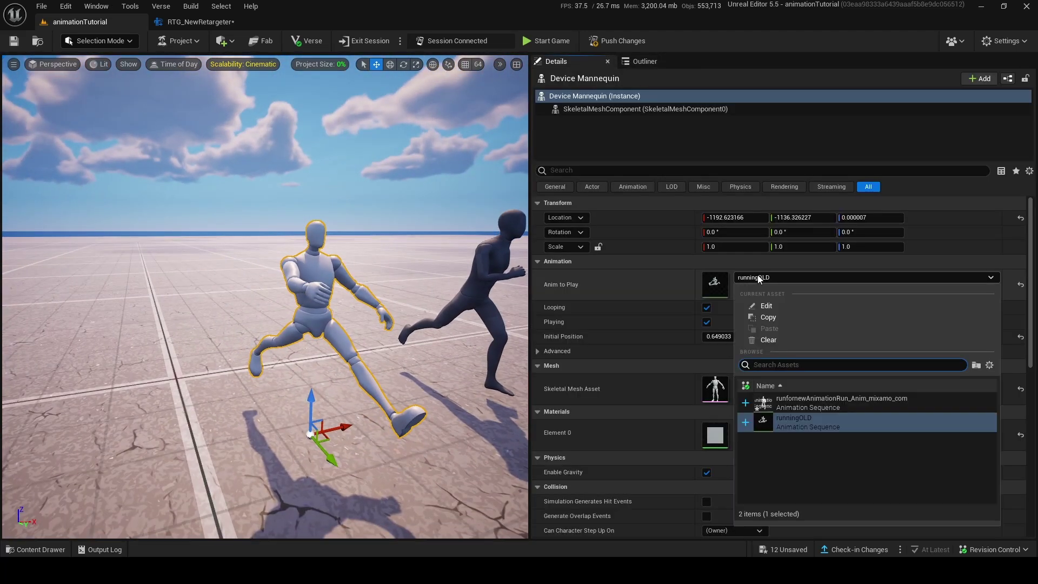
{"action": "left_click", "coordinate": [828, 403]}
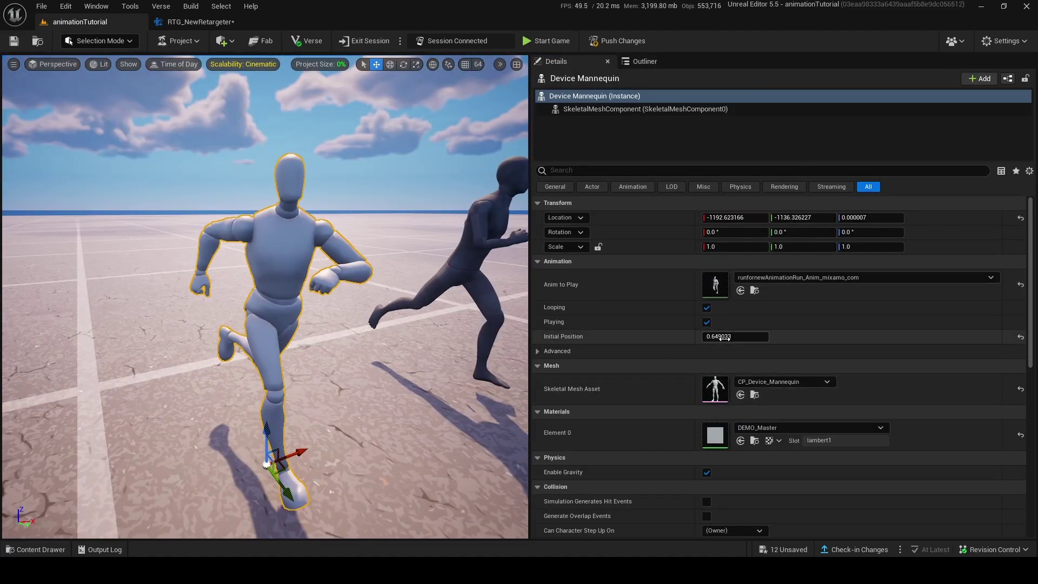
{"action": "left_click_drag", "start_coordinate": [725, 338], "coordinate": [749, 337]}
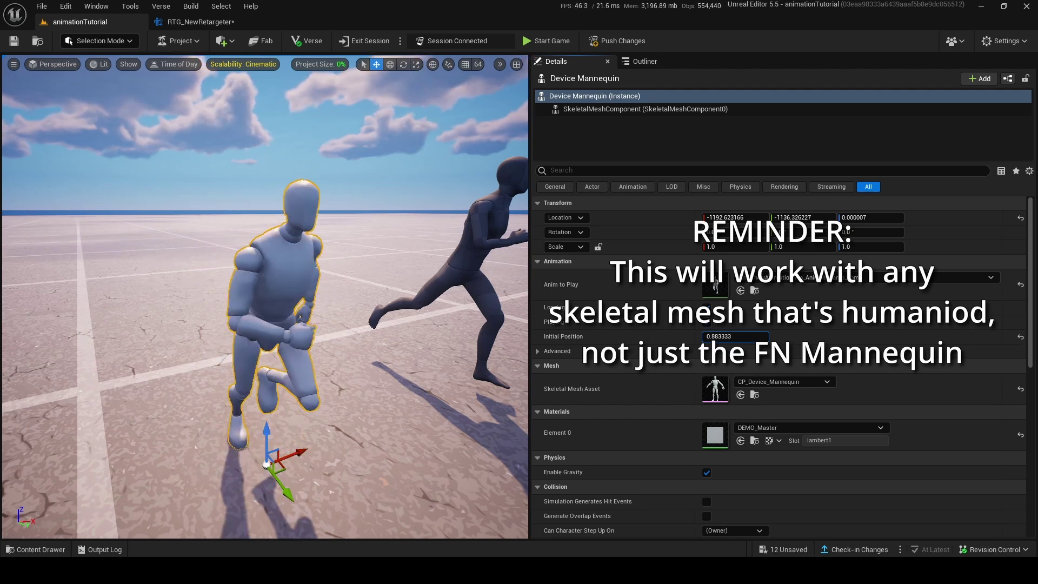
{"action": "key", "text": "ctrl+space"}
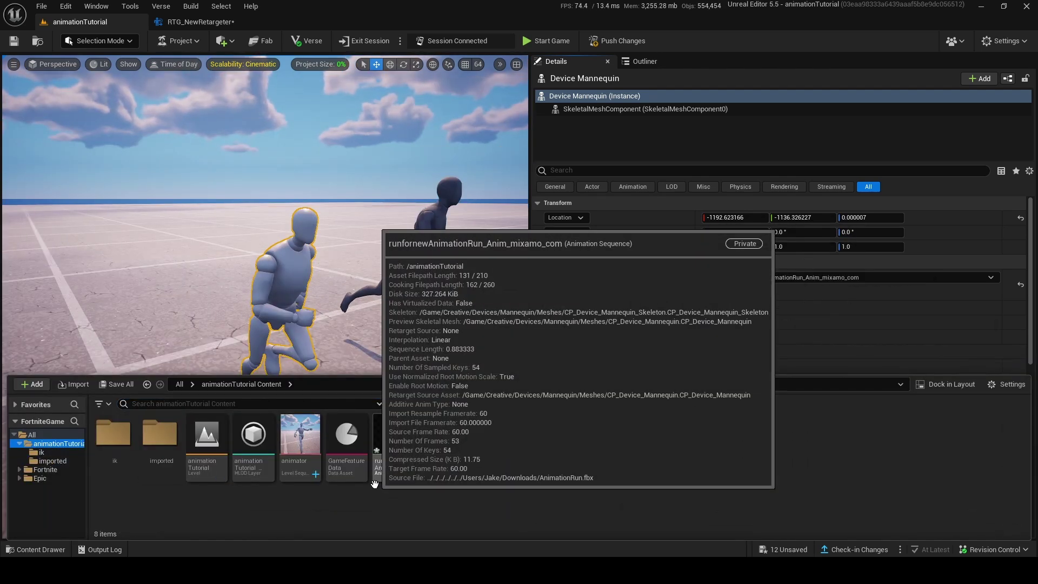
{"action": "double_click", "coordinate": [300, 435]}
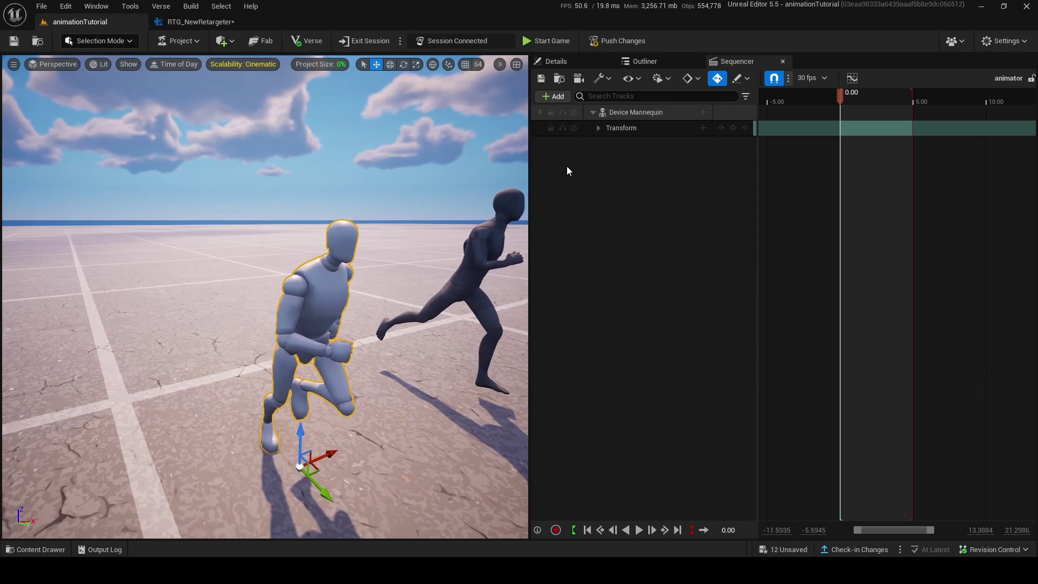
Delete the Device Mannequin's Transform track in Sequencer
{"action": "left_click", "coordinate": [625, 129]}
{"action": "right_click", "coordinate": [624, 129]}
{"action": "left_click", "coordinate": [660, 324]}
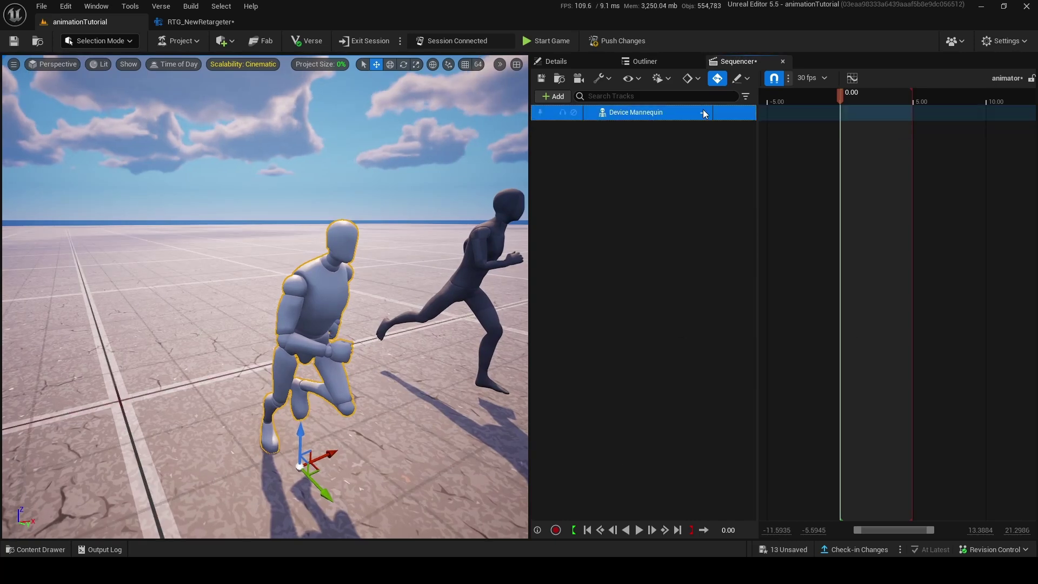
Add an Animation track with the runfornew clip, extend it to 5 seconds, and preview playback
{"action": "left_click", "coordinate": [703, 112]}
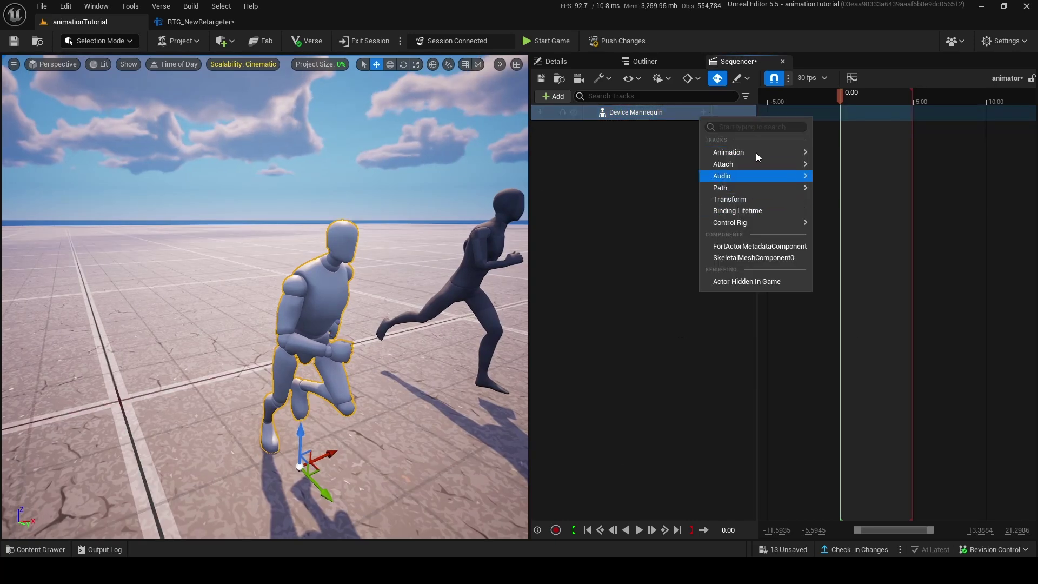
{"action": "mouse_move", "coordinate": [756, 152]}
{"action": "left_click", "coordinate": [895, 207]}
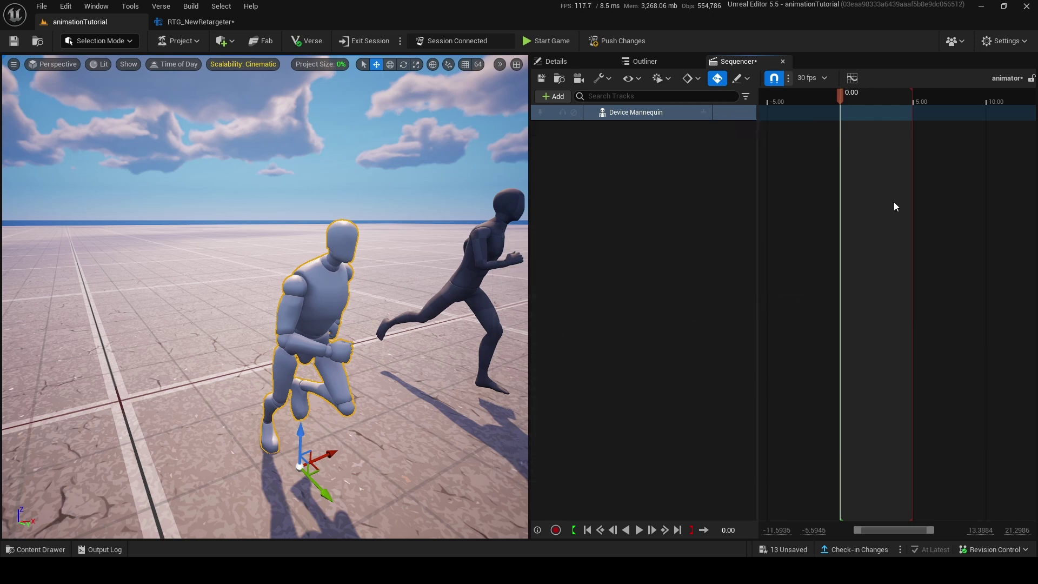
{"action": "left_click_drag", "start_coordinate": [853, 130], "coordinate": [895, 129]}
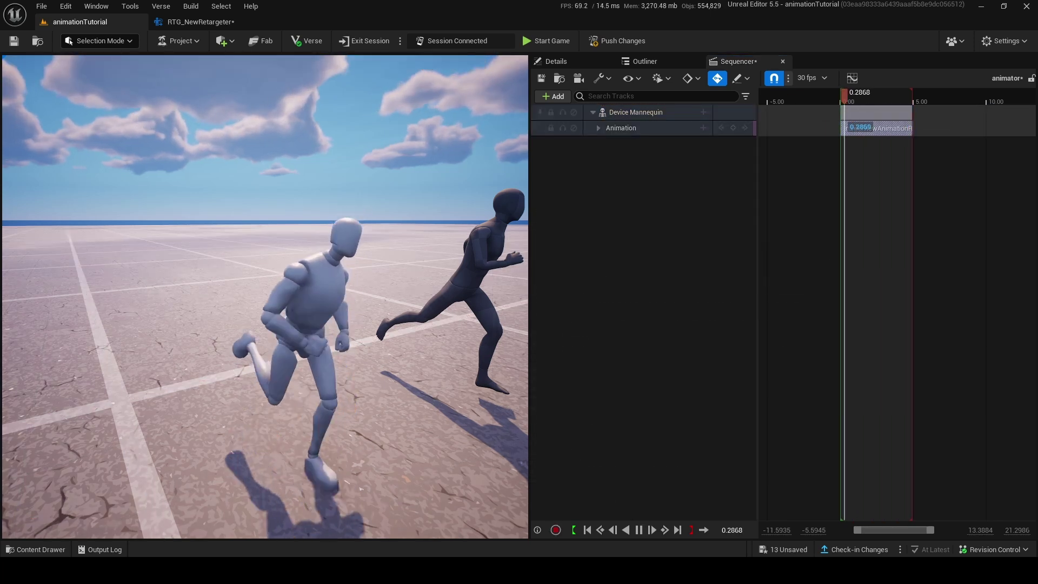
{"action": "key", "text": "space"}
{"action": "scroll", "coordinate": [326, 314], "scroll_direction": "up", "scroll_amount": 3}
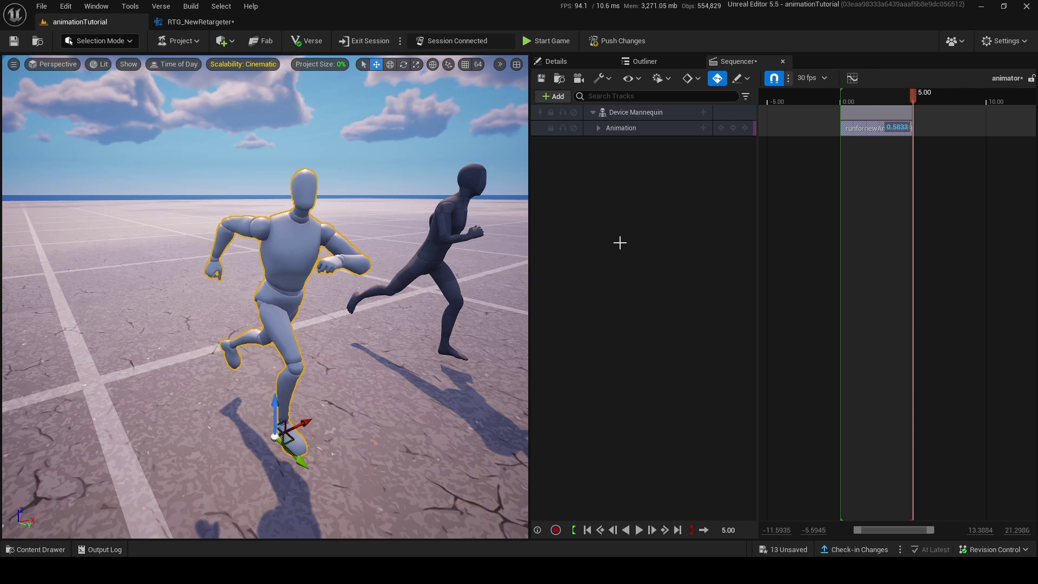
{"action": "key", "text": "space"}
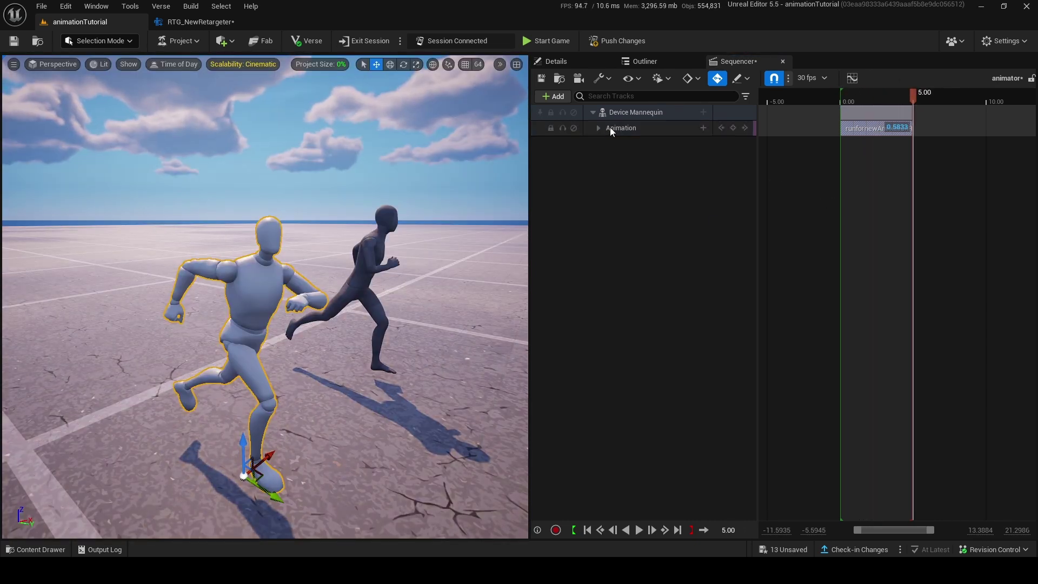
{"action": "left_click", "coordinate": [598, 128]}
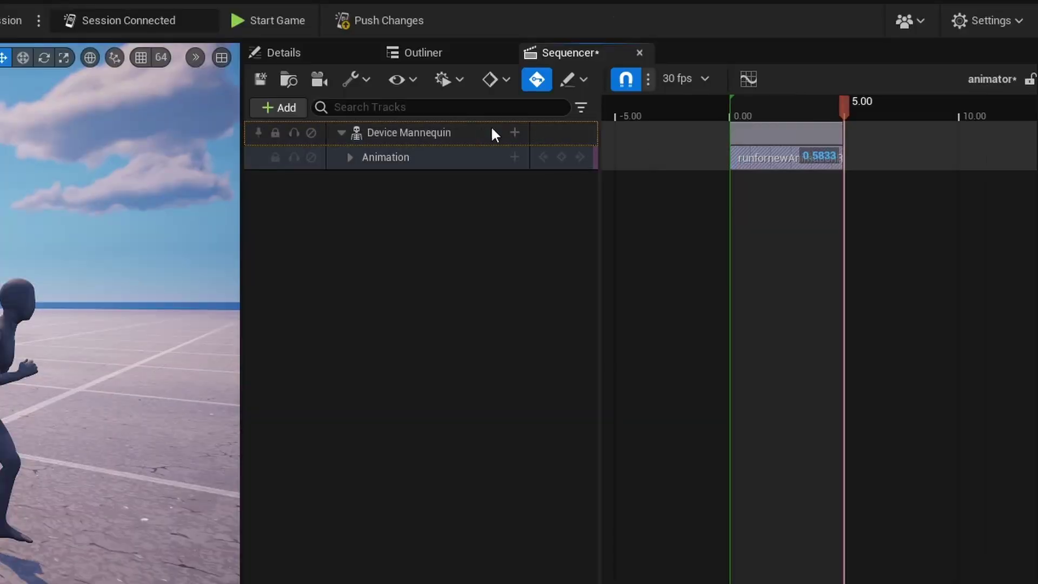
Bake the Device Mannequin's run onto an FKControlRig with key reduction tolerance 10
{"action": "right_click", "coordinate": [497, 140]}
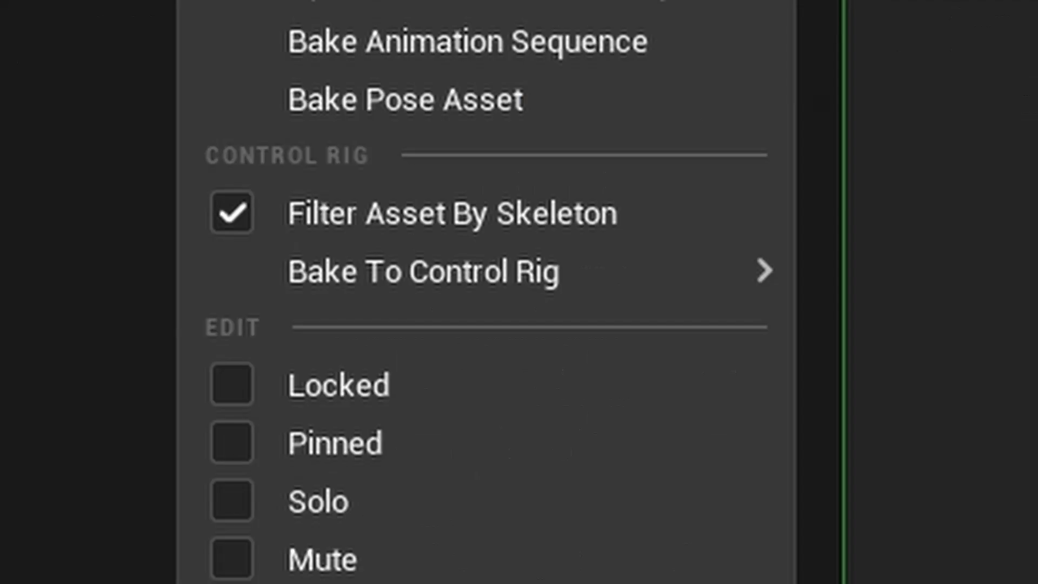
{"action": "mouse_move", "coordinate": [703, 271]}
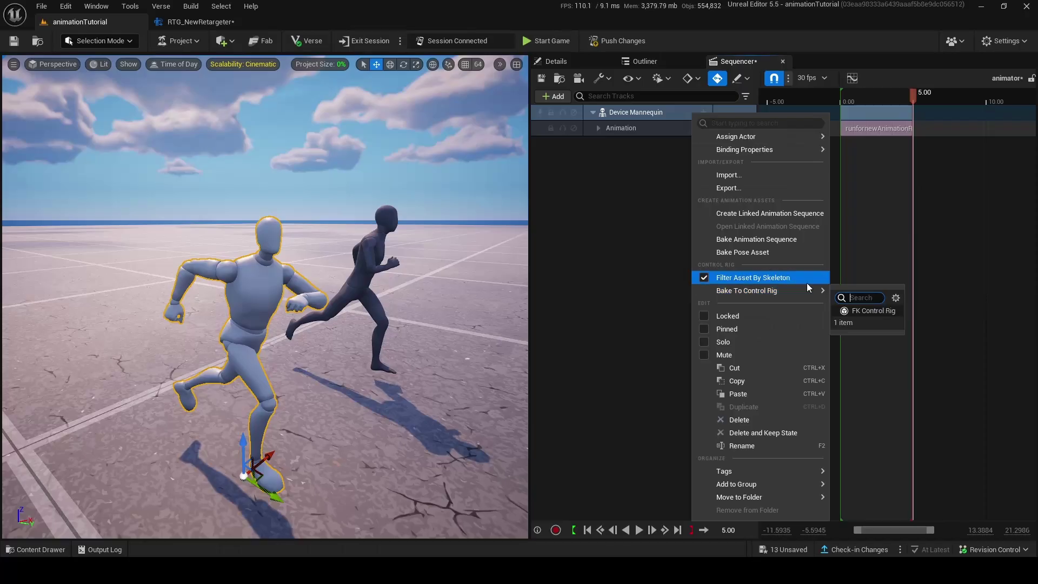
{"action": "left_click", "coordinate": [862, 309]}
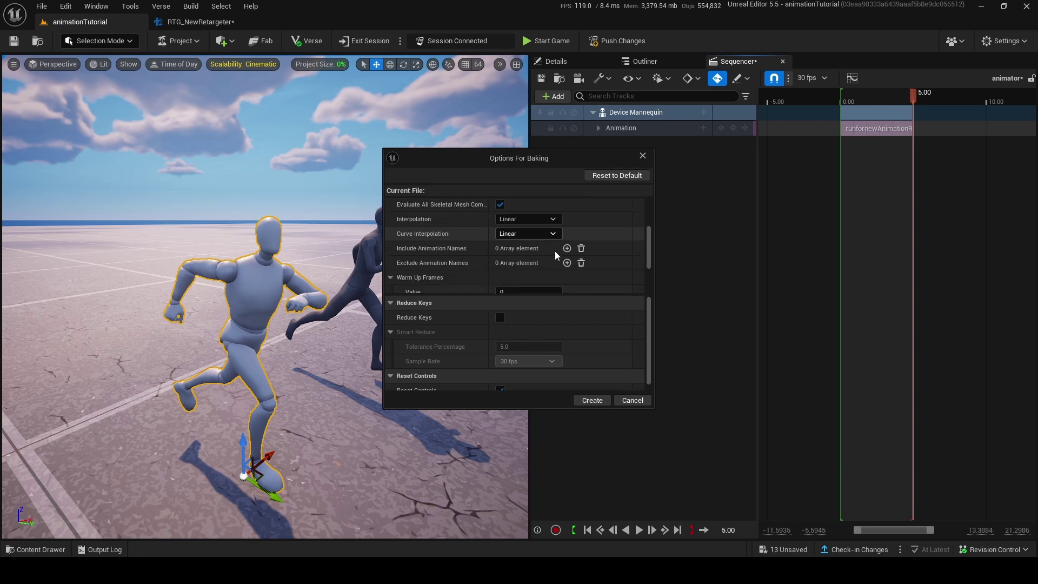
{"action": "scroll", "coordinate": [555, 251], "scroll_direction": "down", "scroll_amount": 4}
{"action": "left_click", "coordinate": [519, 347]}
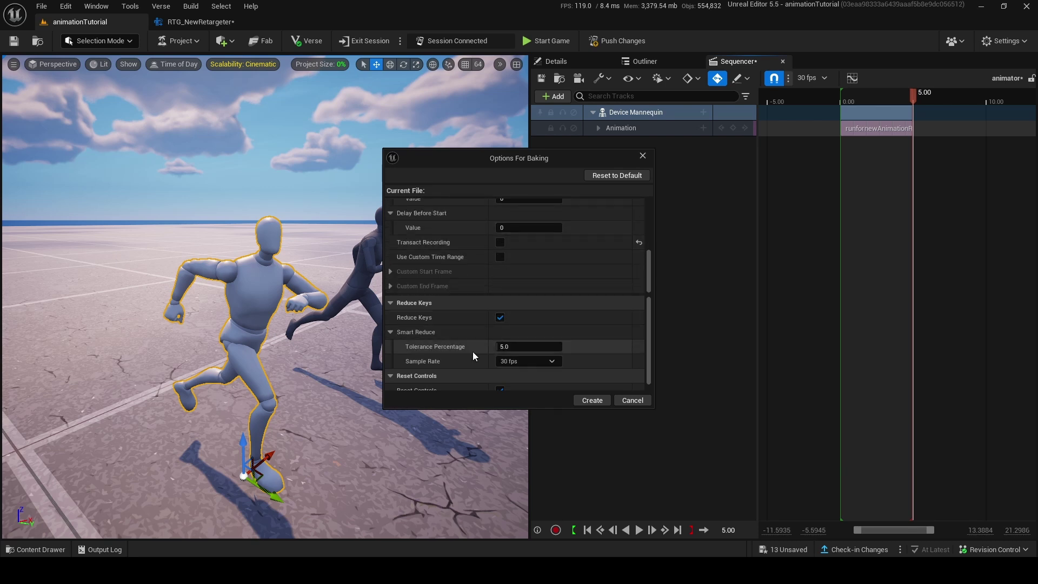
{"action": "type", "text": "10"}
{"action": "key", "text": "Return"}
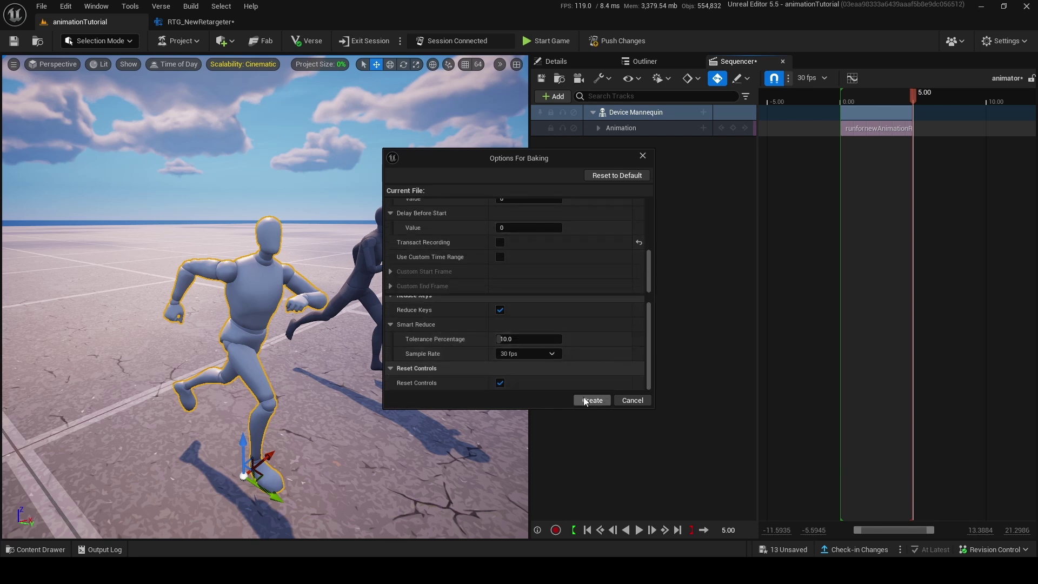
{"action": "left_click", "coordinate": [588, 401]}
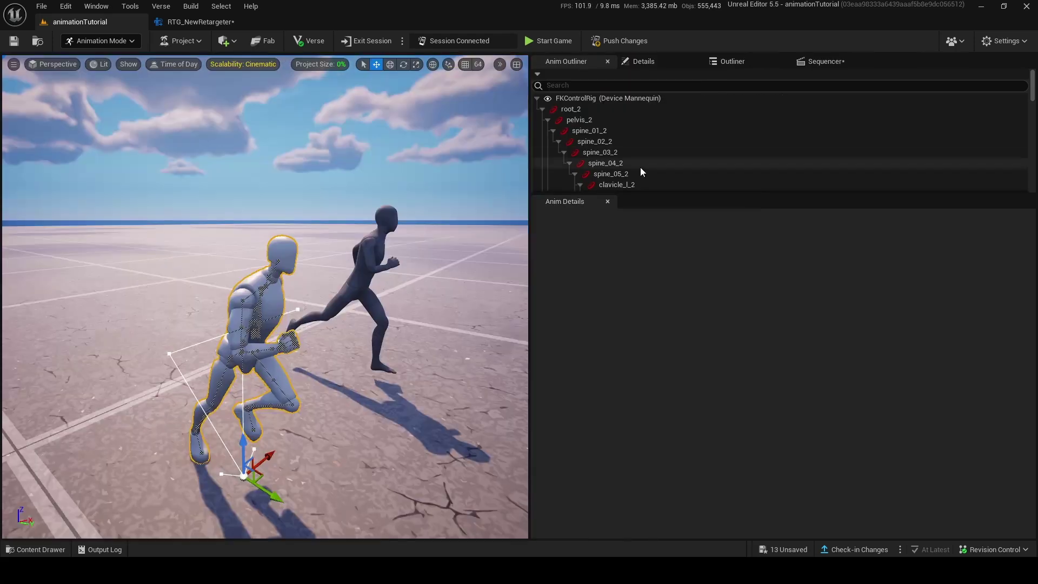
Expand the FKControlRig and delete all keys on the upperarm_r_2 track
{"action": "left_click", "coordinate": [827, 61]}
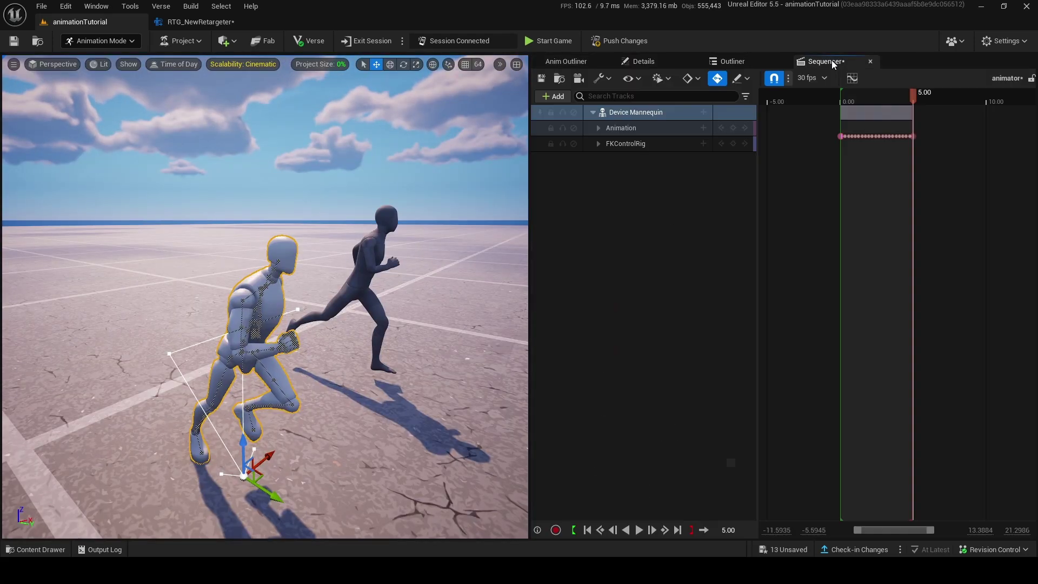
{"action": "left_click", "coordinate": [598, 144]}
{"action": "scroll", "coordinate": [852, 246], "scroll_direction": "down", "scroll_amount": 10}
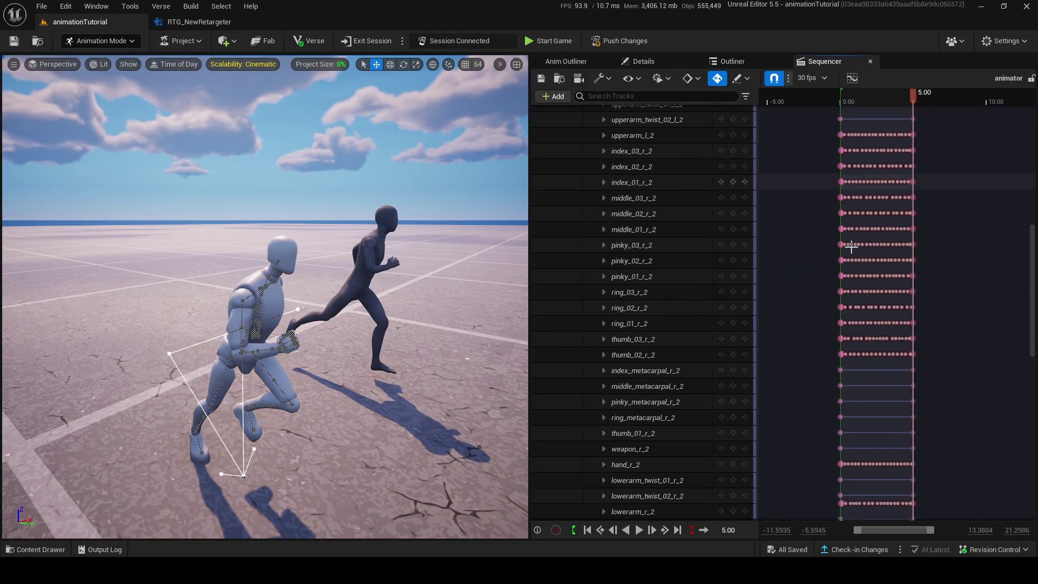
{"action": "scroll", "coordinate": [852, 246], "scroll_direction": "down", "scroll_amount": 5}
{"action": "left_click_drag", "start_coordinate": [913, 97], "coordinate": [840, 141]}
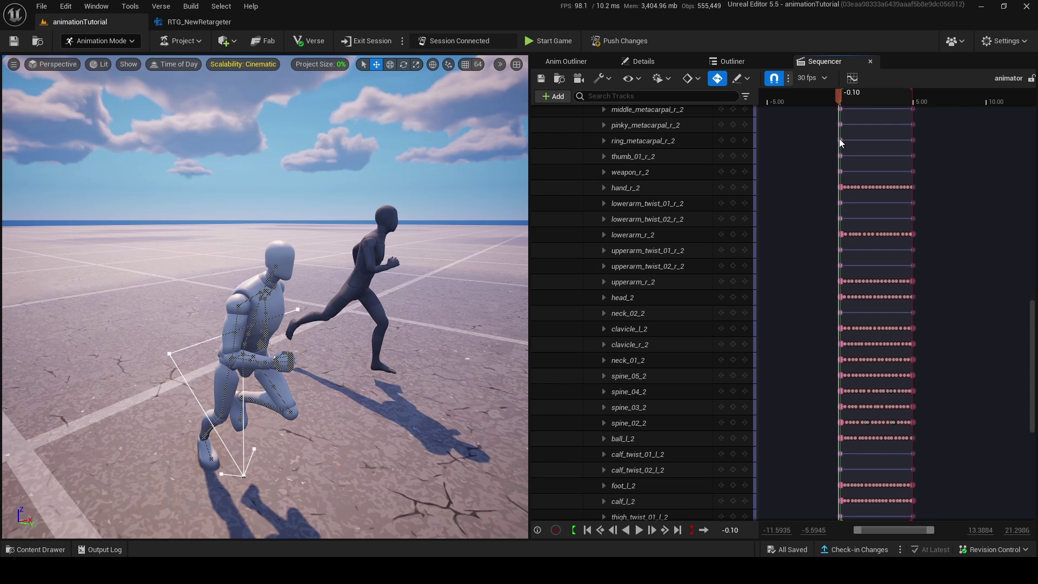
{"action": "key", "text": "space"}
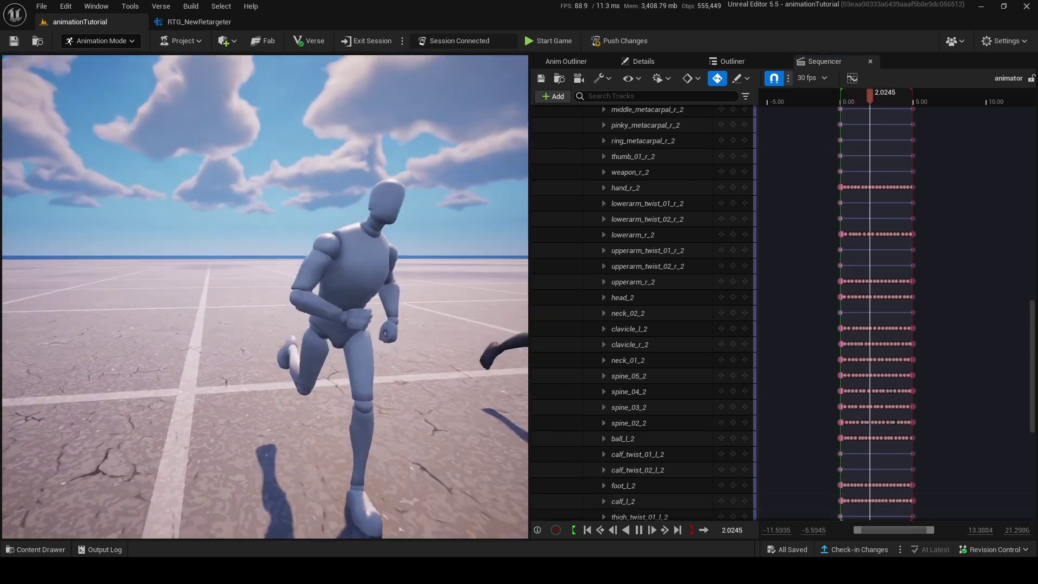
{"action": "scroll", "coordinate": [898, 104], "scroll_direction": "up", "scroll_amount": 8}
{"action": "left_click_drag", "start_coordinate": [899, 104], "coordinate": [839, 135]}
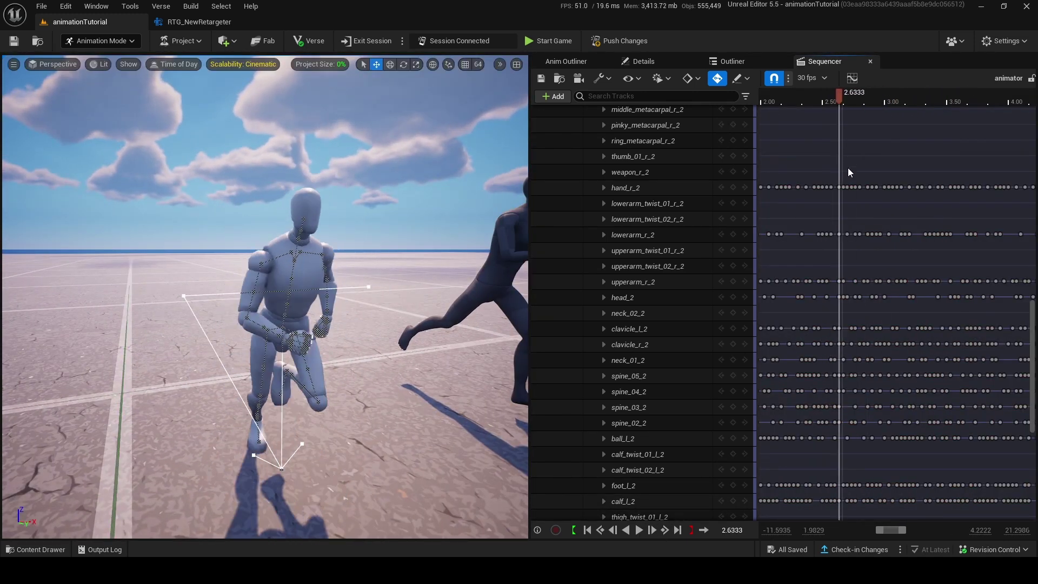
{"action": "left_click", "coordinate": [864, 179]}
{"action": "scroll", "coordinate": [241, 283], "scroll_direction": "up", "scroll_amount": 5}
{"action": "left_click", "coordinate": [241, 284]}
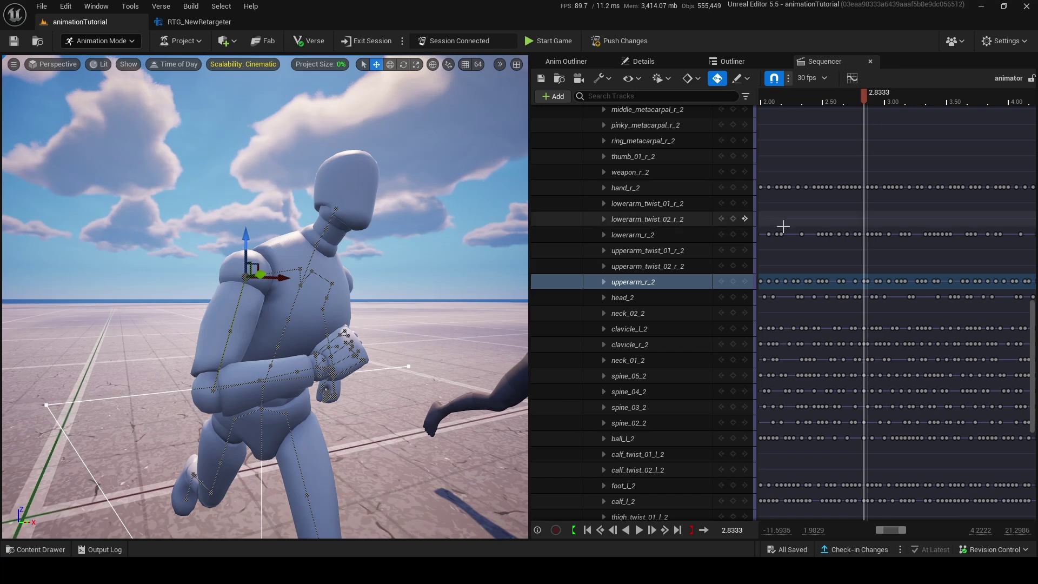
{"action": "scroll", "coordinate": [783, 226], "scroll_direction": "down", "scroll_amount": 6}
{"action": "left_click_drag", "start_coordinate": [810, 264], "coordinate": [867, 281]}
{"action": "right_click", "coordinate": [862, 290]}
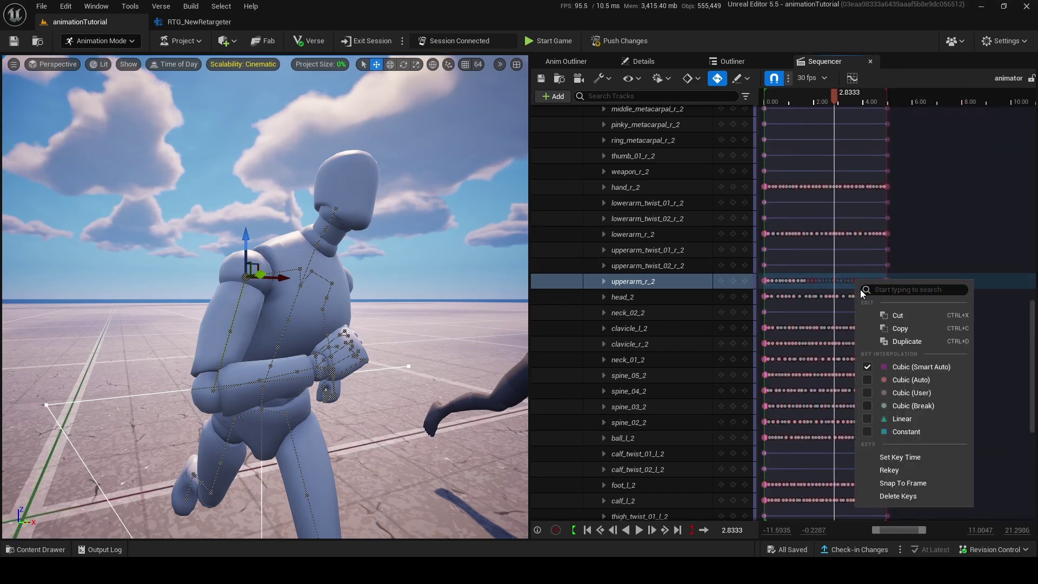
{"action": "left_click", "coordinate": [898, 497]}
Delete the thigh_l_2 keys and replay the run to check the poses
{"action": "left_click", "coordinate": [809, 98]}
{"action": "key", "text": "space"}
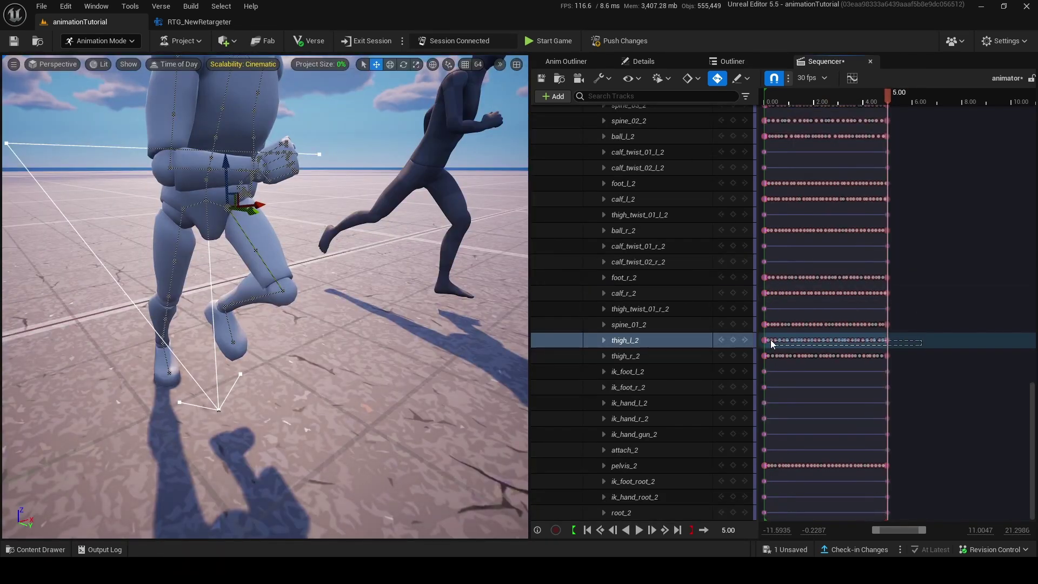
{"action": "left_click_drag", "start_coordinate": [772, 343], "coordinate": [771, 344]}
{"action": "right_click_drag", "start_coordinate": [772, 344], "coordinate": [784, 344]}
{"action": "left_click", "coordinate": [829, 330]}
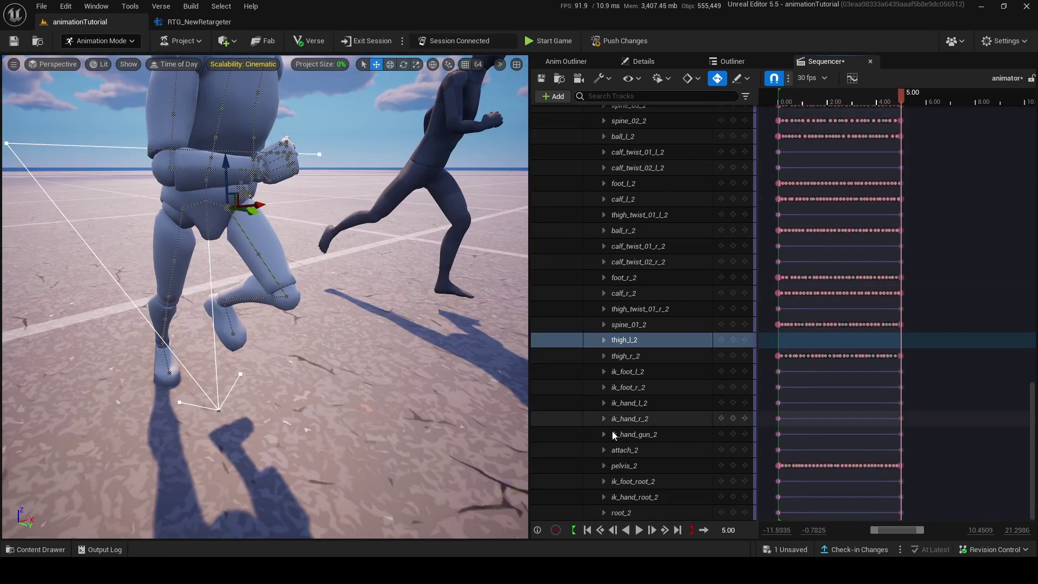
{"action": "left_click", "coordinate": [639, 530]}
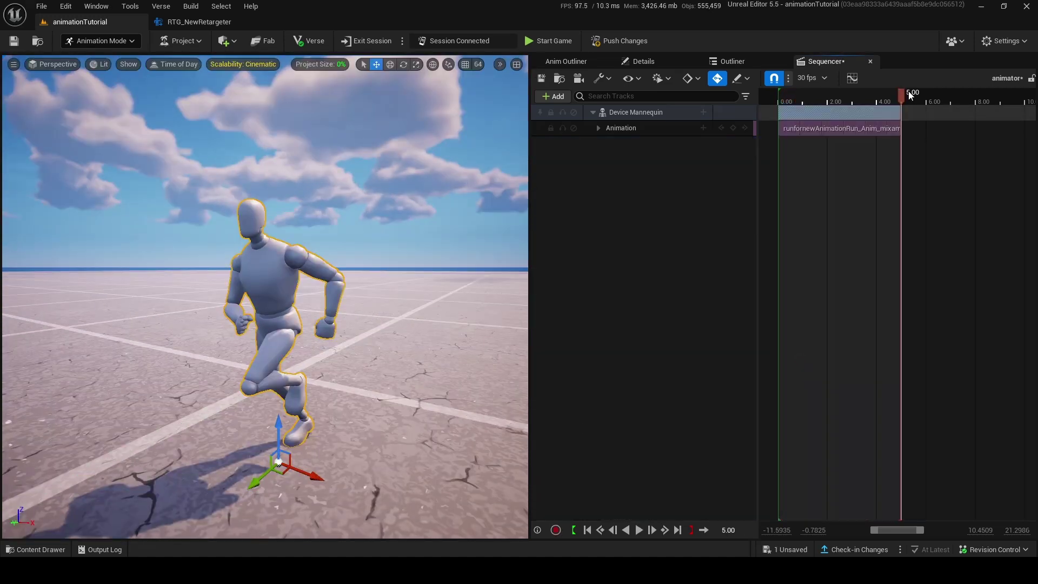
{"action": "left_click_drag", "start_coordinate": [908, 90], "coordinate": [788, 102]}
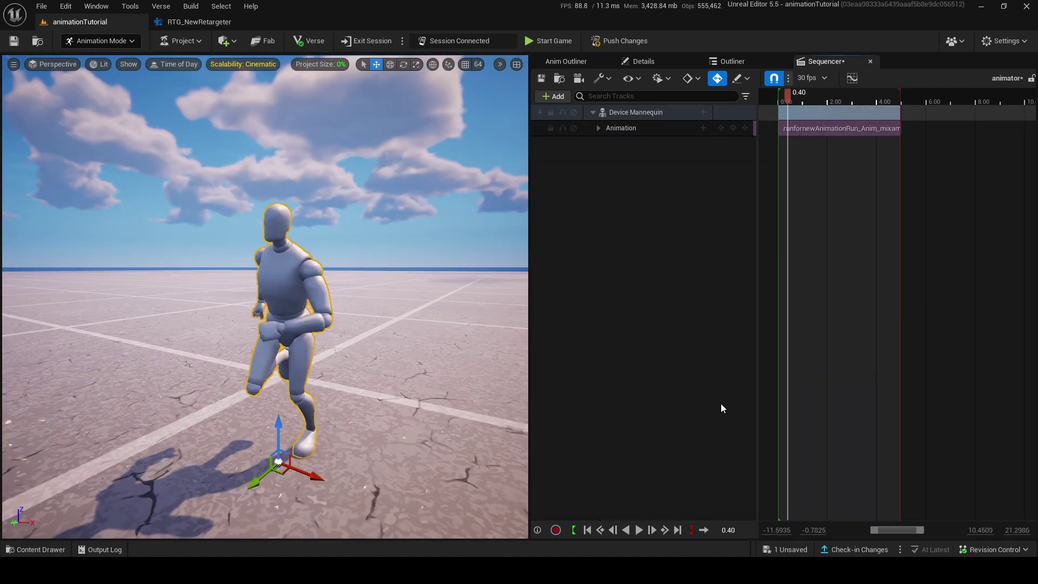
{"action": "left_click", "coordinate": [639, 530]}
{"action": "right_click_drag", "start_coordinate": [176, 244], "coordinate": [357, 247]}
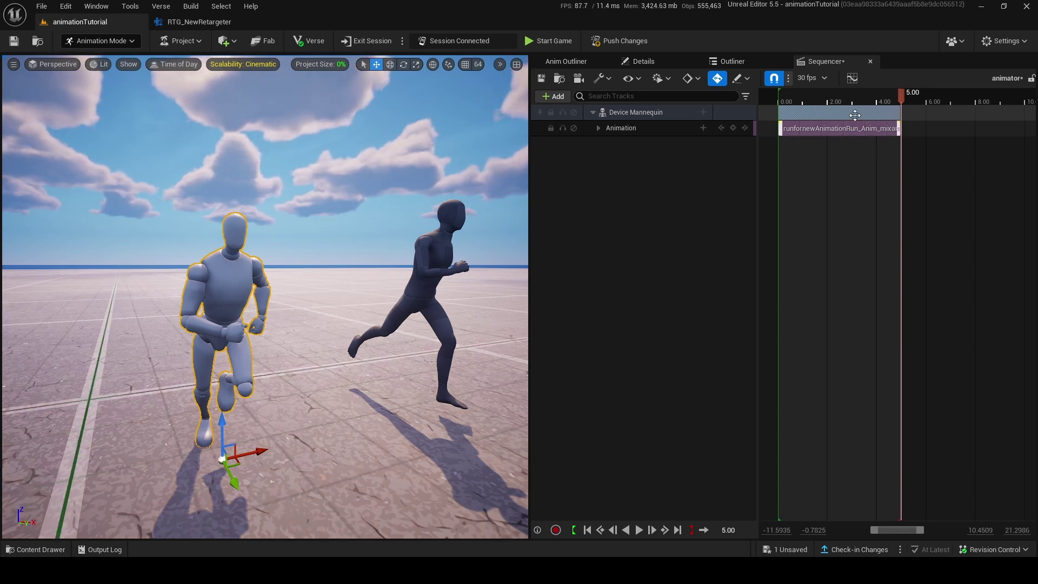
{"action": "middle_click_drag", "start_coordinate": [847, 116], "coordinate": [849, 180]}
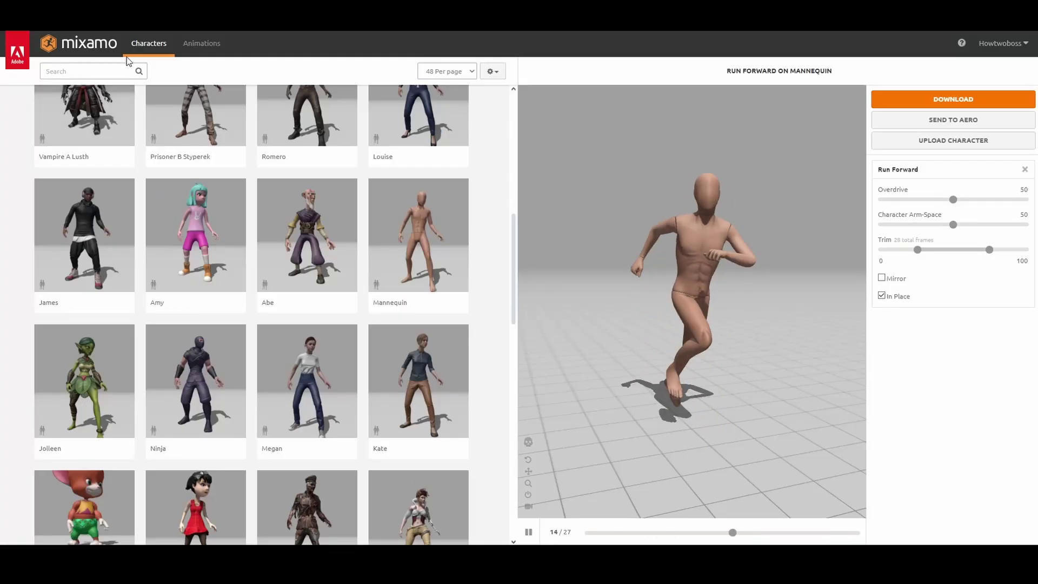
Search Mixamo for 'jump' and preview the Jump animation on the mannequin
{"action": "left_click", "coordinate": [178, 47]}
{"action": "left_click", "coordinate": [104, 71]}
{"action": "type", "text": "jump"}
{"action": "key", "text": "Return"}
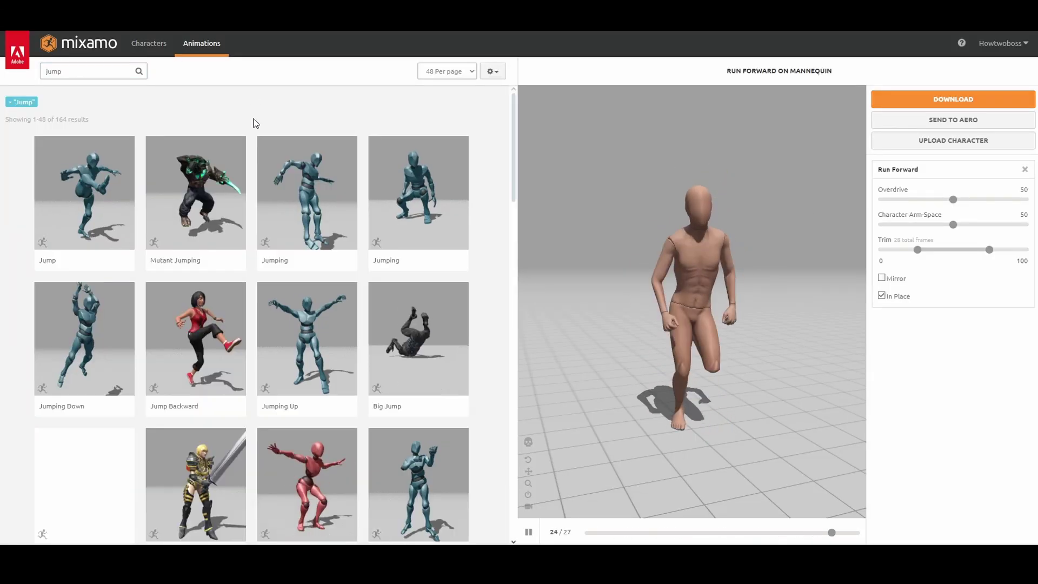
{"action": "scroll", "coordinate": [108, 303], "scroll_direction": "down", "scroll_amount": 3}
{"action": "left_click", "coordinate": [84, 319]}
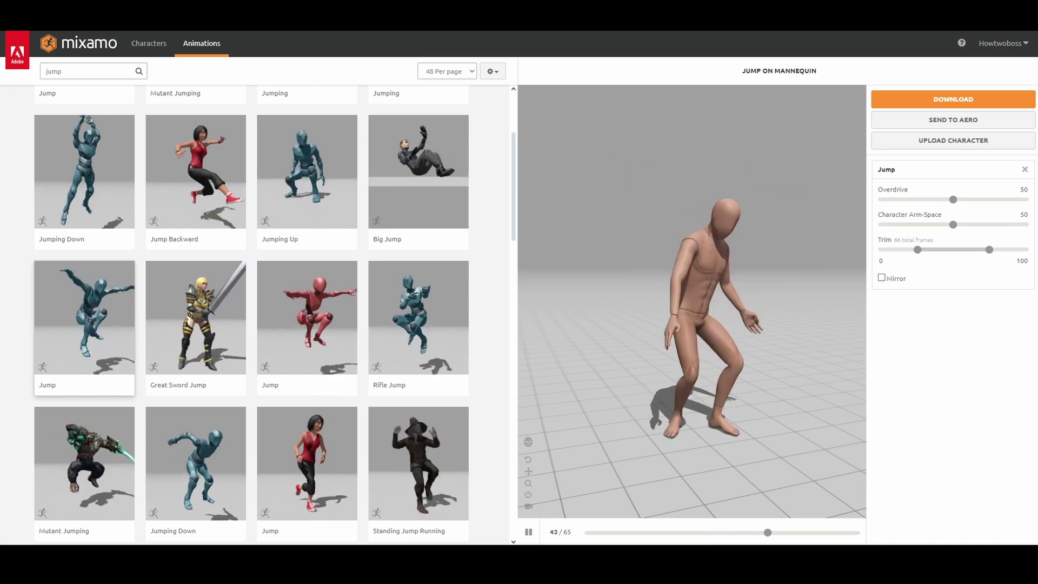
Download the Jump FBX and import it as jumpthing onto AnimationRun_Skeleton with Import All
{"action": "left_click", "coordinate": [953, 99]}
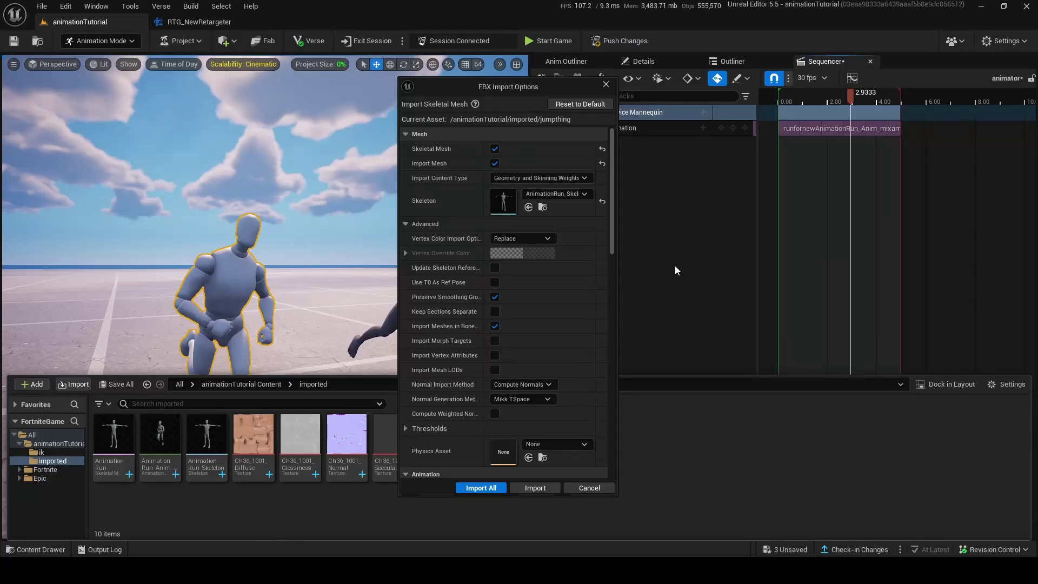
{"action": "left_click", "coordinate": [559, 198]}
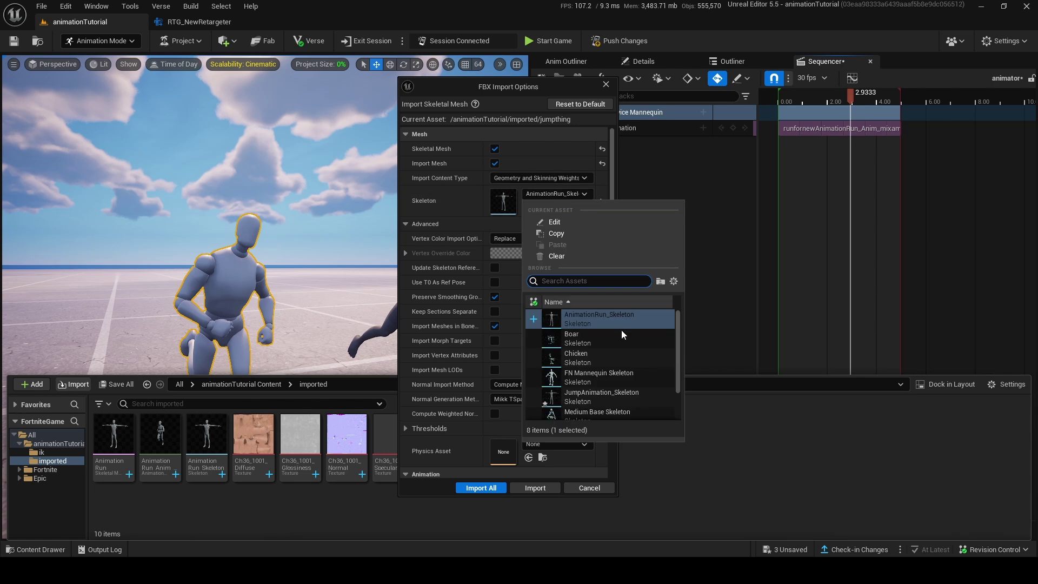
{"action": "left_click", "coordinate": [420, 146]}
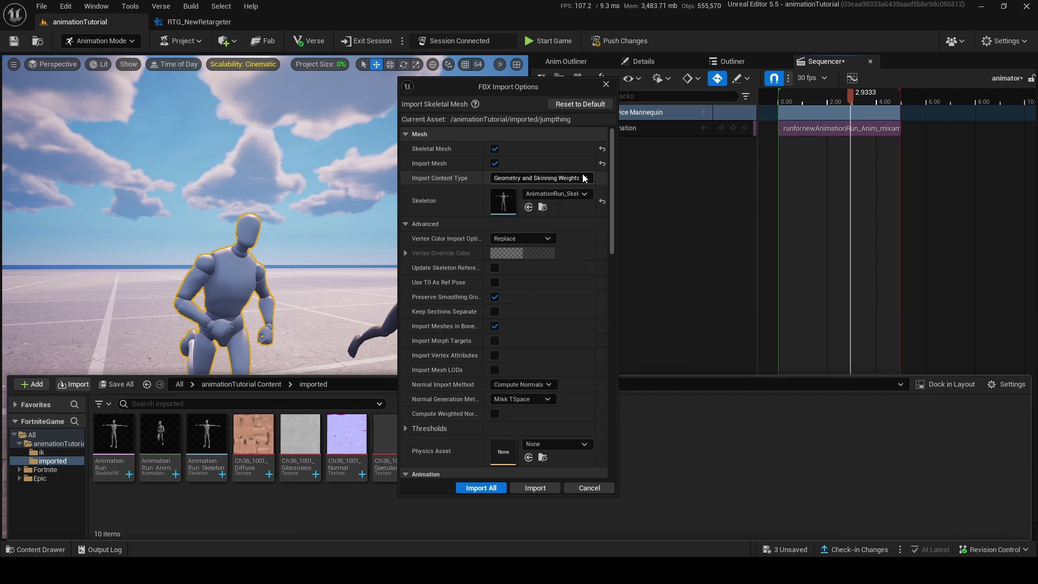
{"action": "scroll", "coordinate": [611, 184], "scroll_direction": "down", "scroll_amount": 10}
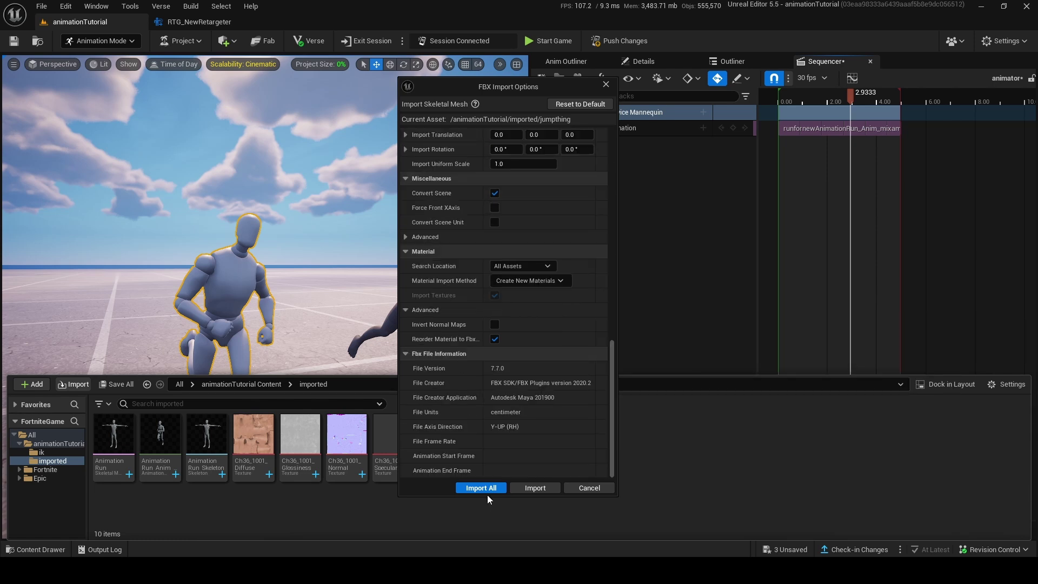
{"action": "left_click", "coordinate": [481, 487]}
Export the retargeted jumpthing_Anim with prefix jumpingNew into animationTutorial Content
{"action": "left_click", "coordinate": [487, 439]}
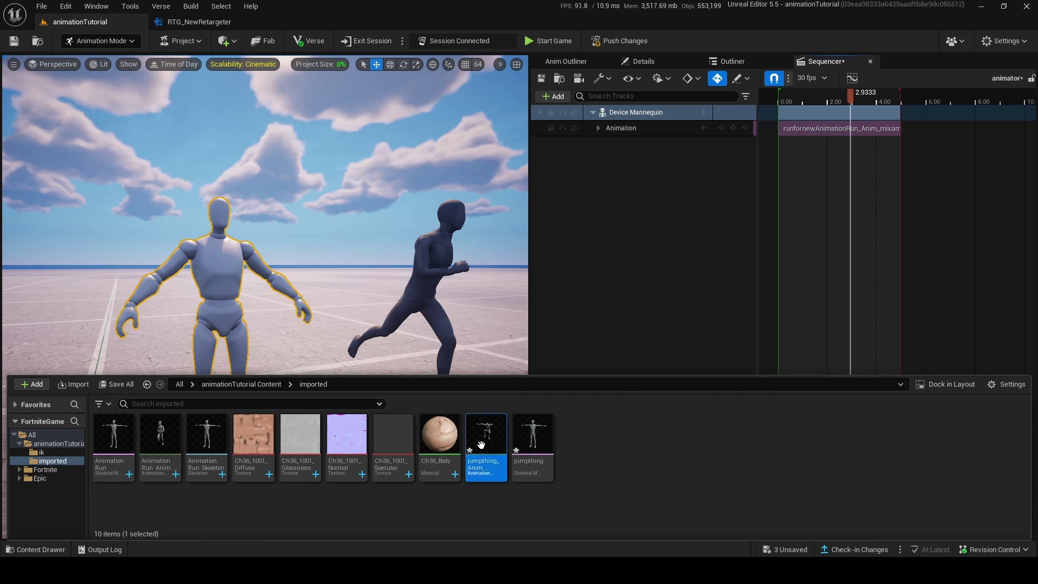
{"action": "double_click", "coordinate": [491, 445]}
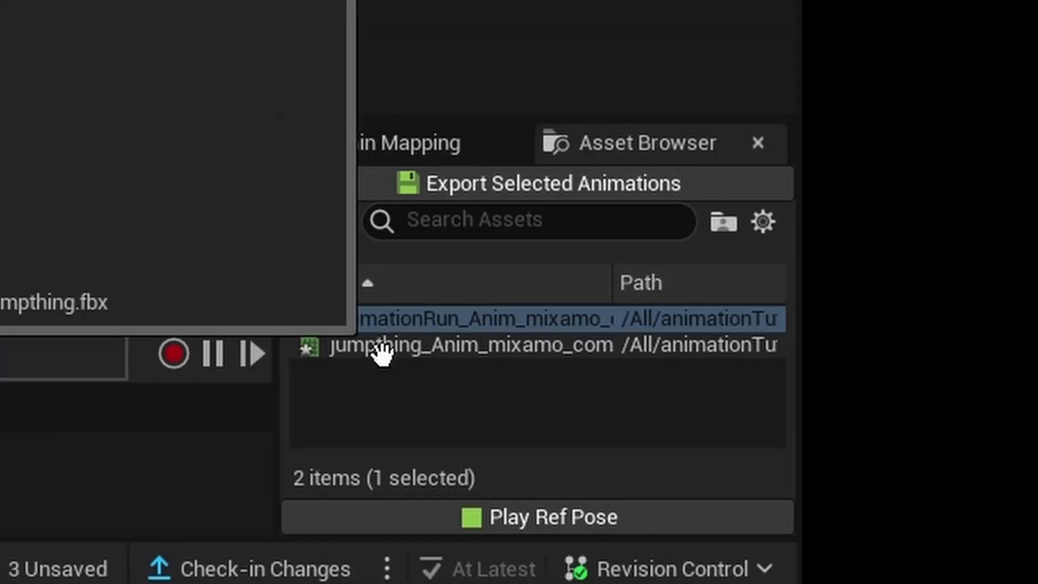
{"action": "left_click", "coordinate": [893, 475]}
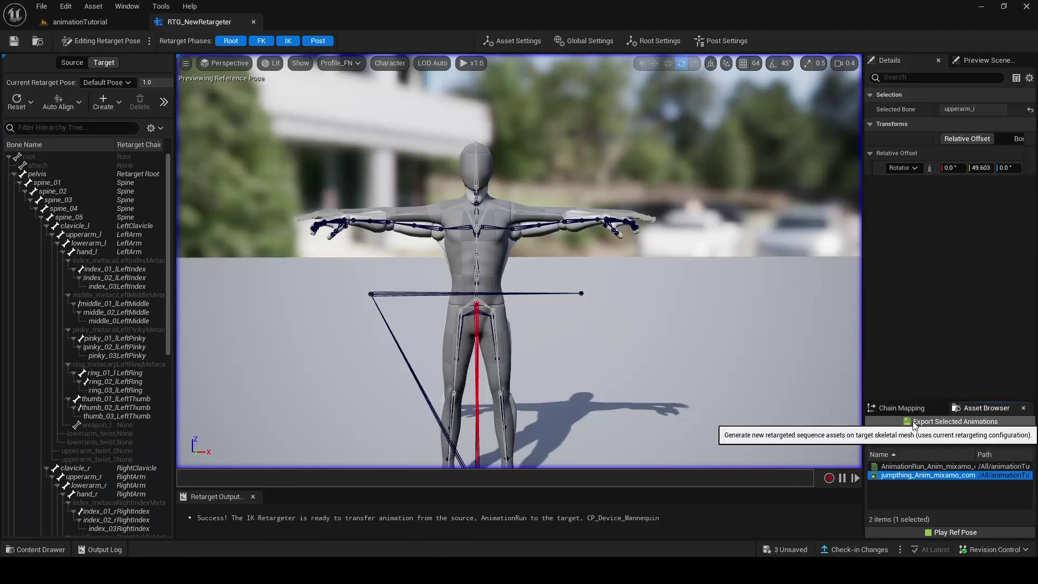
{"action": "left_click", "coordinate": [428, 190]}
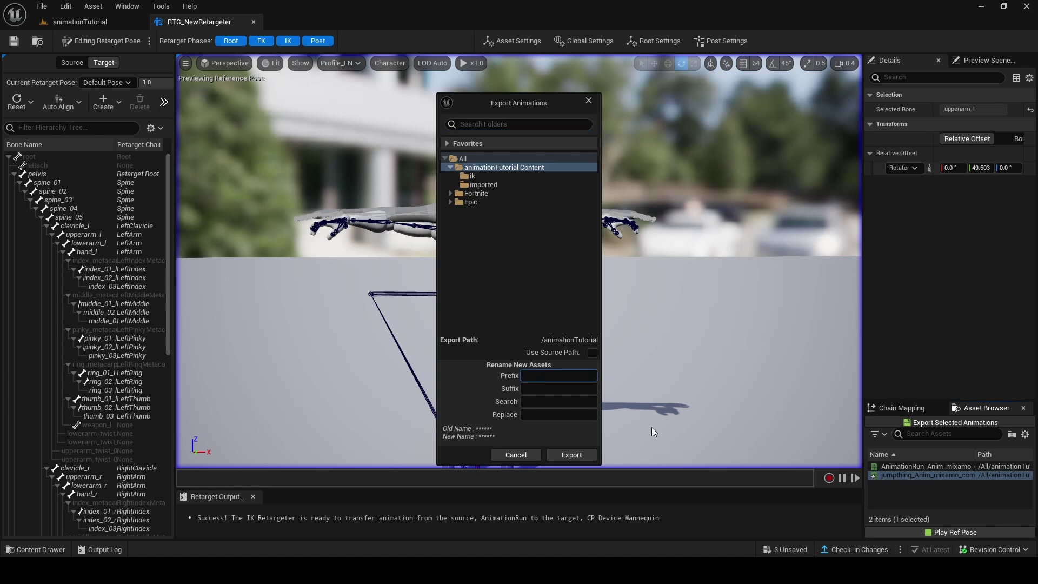
{"action": "type", "text": "jumpingNew"}
{"action": "left_click", "coordinate": [488, 169]}
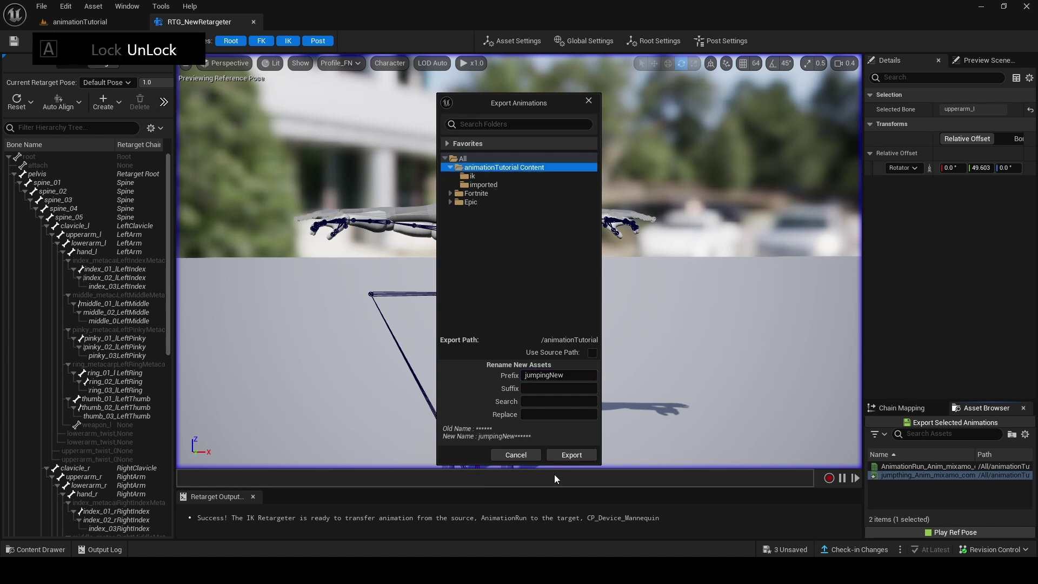
{"action": "left_click", "coordinate": [562, 456]}
{"action": "left_click", "coordinate": [612, 337]}
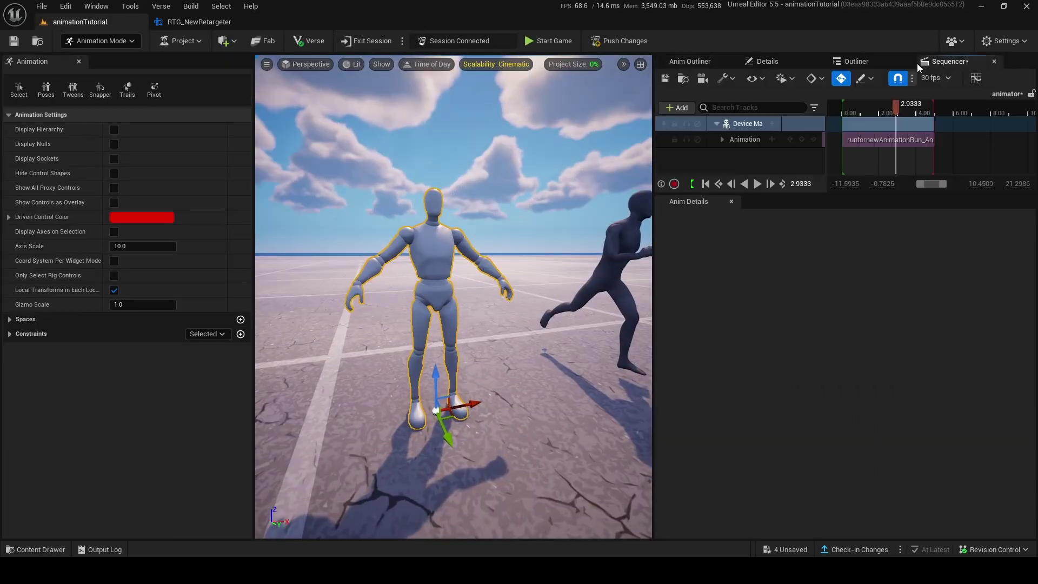
Add the jumpingNew clip on a new Animation row and trim the run clip to 1.733 s
{"action": "left_click", "coordinate": [80, 62]}
{"action": "left_click", "coordinate": [607, 201]}
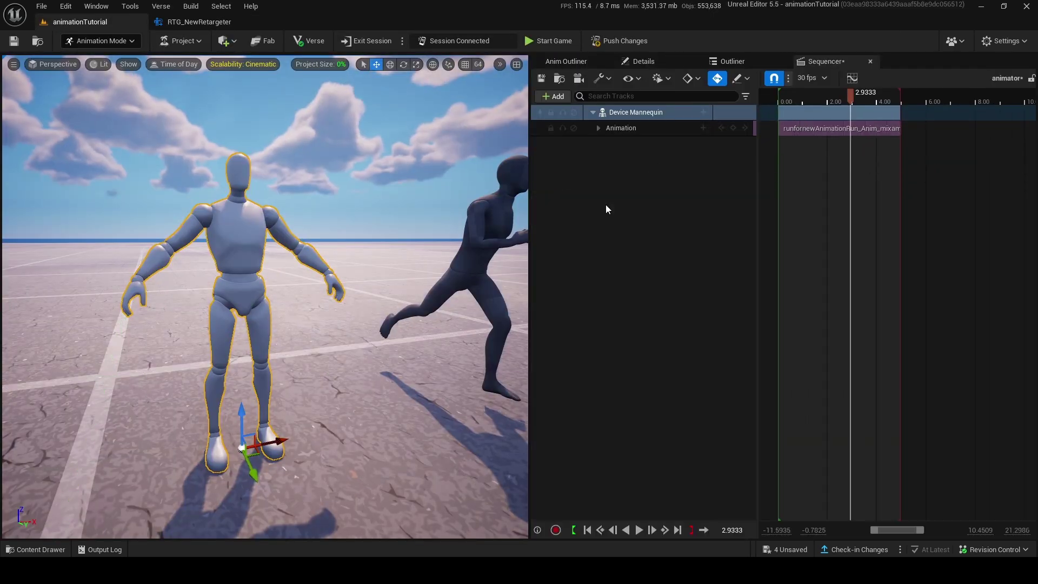
{"action": "left_click", "coordinate": [126, 59]}
{"action": "left_click", "coordinate": [704, 128]}
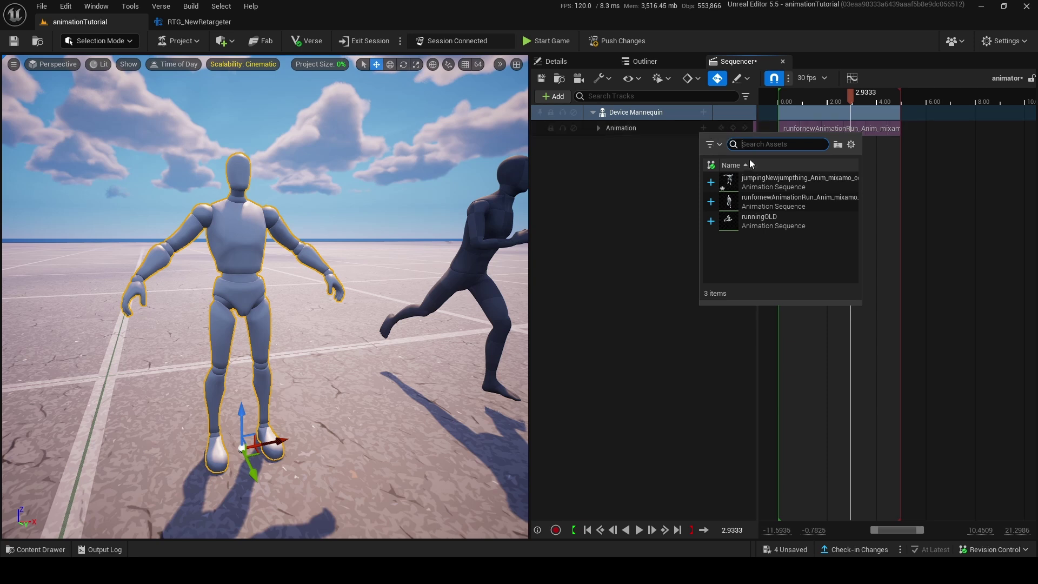
{"action": "left_click", "coordinate": [744, 186]}
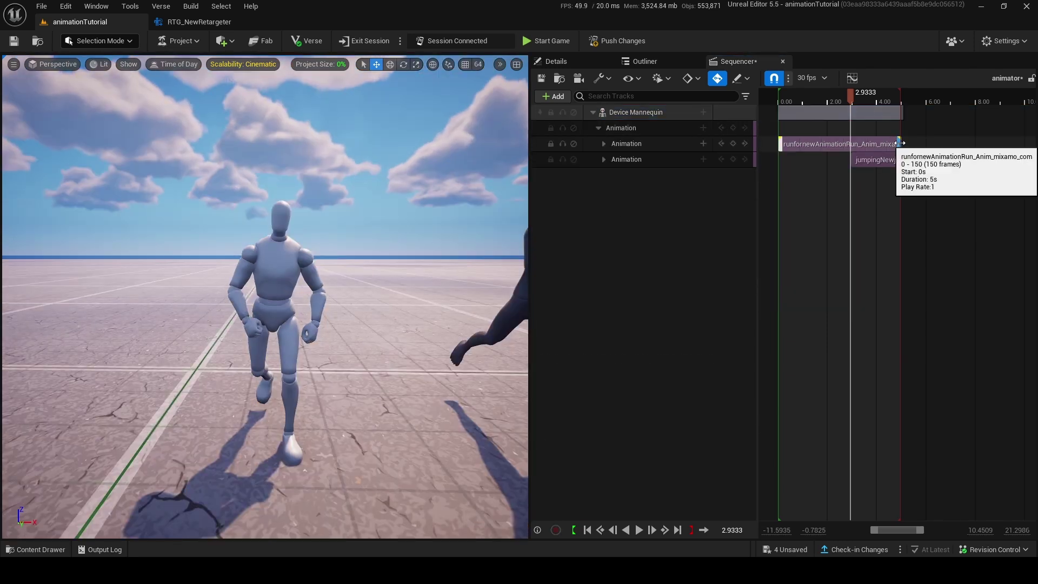
{"action": "left_click_drag", "start_coordinate": [900, 144], "coordinate": [832, 145]}
{"action": "left_click_drag", "start_coordinate": [855, 94], "coordinate": [886, 153]}
Lengthen the run clip so it overlaps the jump clip, then preview the transition
{"action": "scroll", "coordinate": [886, 153], "scroll_direction": "up", "scroll_amount": 5, "text": "ctrl"}
{"action": "left_click_drag", "start_coordinate": [944, 97], "coordinate": [948, 101]}
{"action": "scroll", "coordinate": [948, 100], "scroll_direction": "left", "scroll_amount": 3}
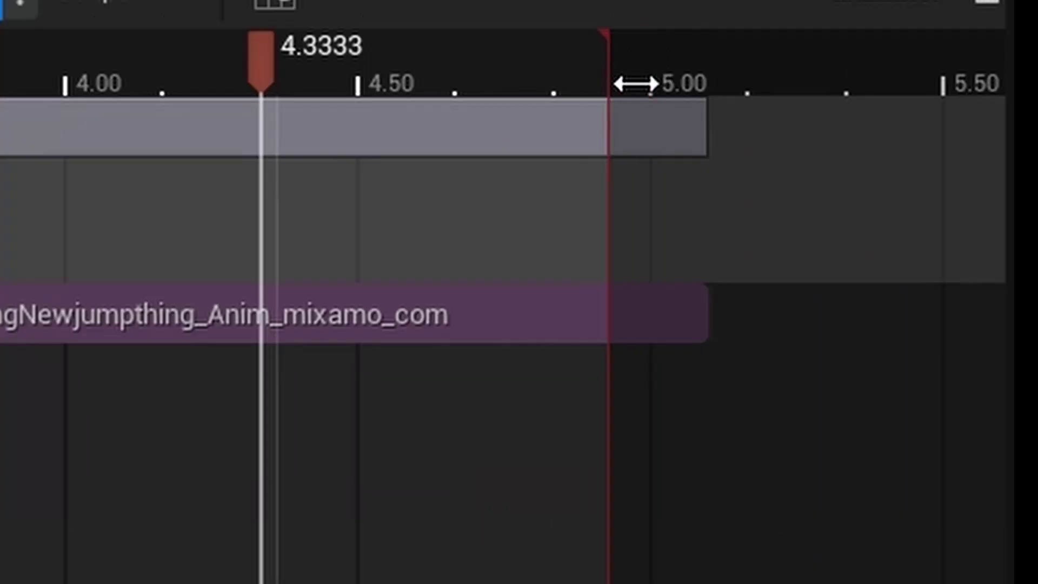
{"action": "scroll", "coordinate": [350, 204], "scroll_direction": "down", "scroll_amount": 5, "text": "ctrl"}
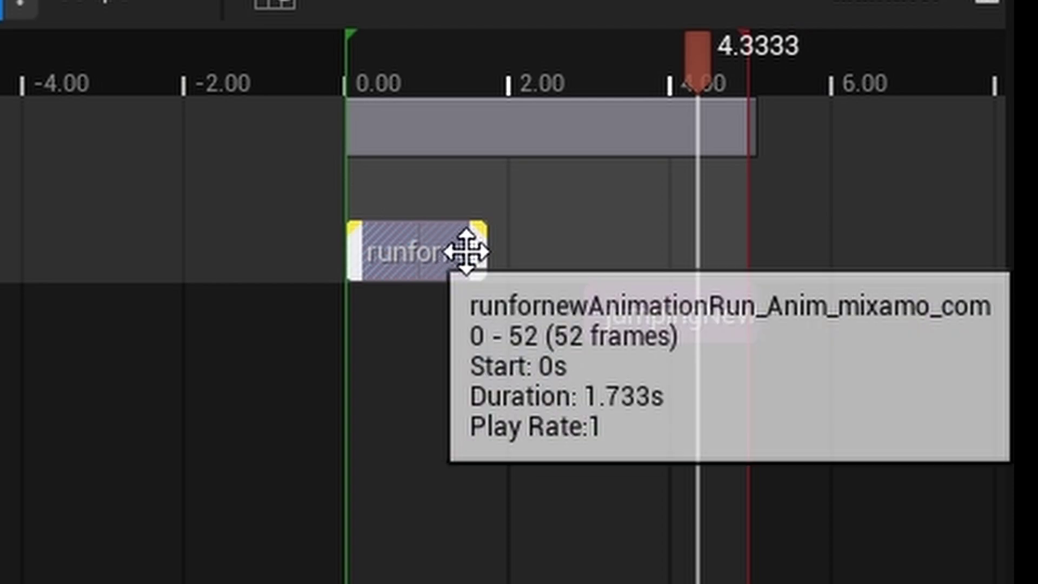
{"action": "left_click_drag", "start_coordinate": [480, 248], "coordinate": [697, 254]}
{"action": "scroll", "coordinate": [669, 160], "scroll_direction": "up", "scroll_amount": 3, "text": "ctrl"}
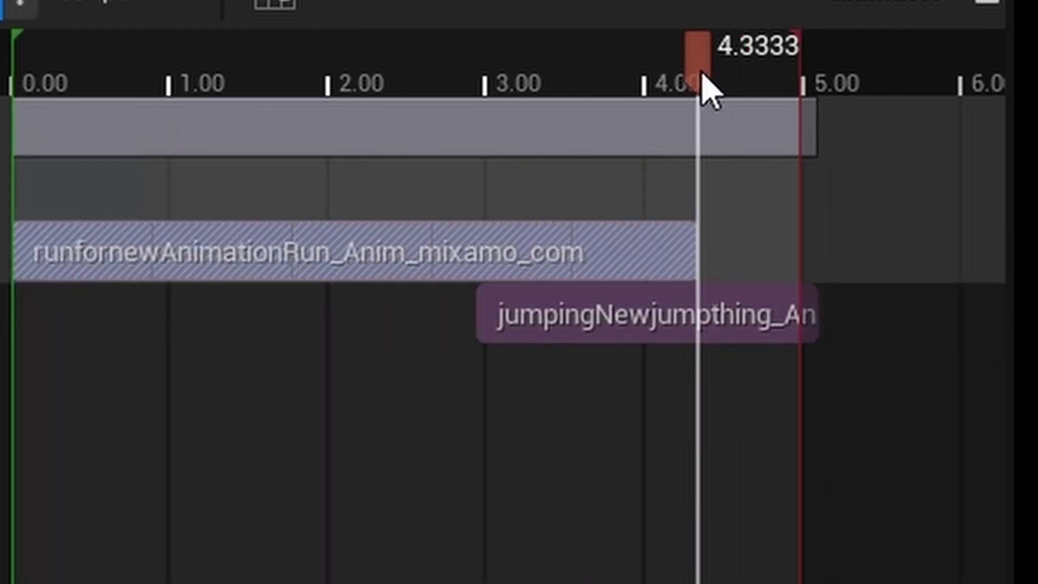
{"action": "left_click_drag", "start_coordinate": [702, 85], "coordinate": [444, 184]}
{"action": "key", "text": "space"}
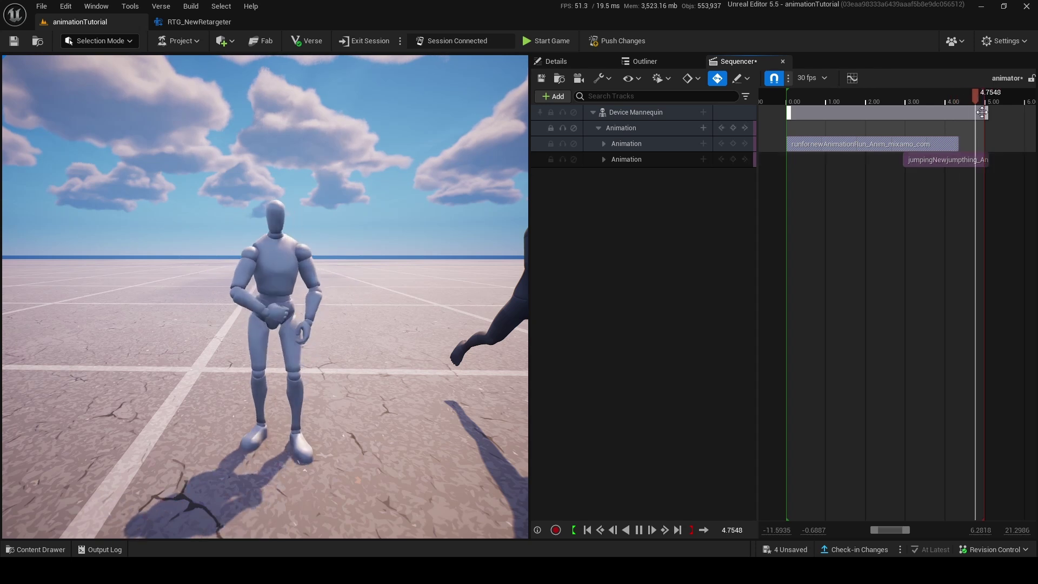
{"action": "left_click_drag", "start_coordinate": [974, 102], "coordinate": [924, 108]}
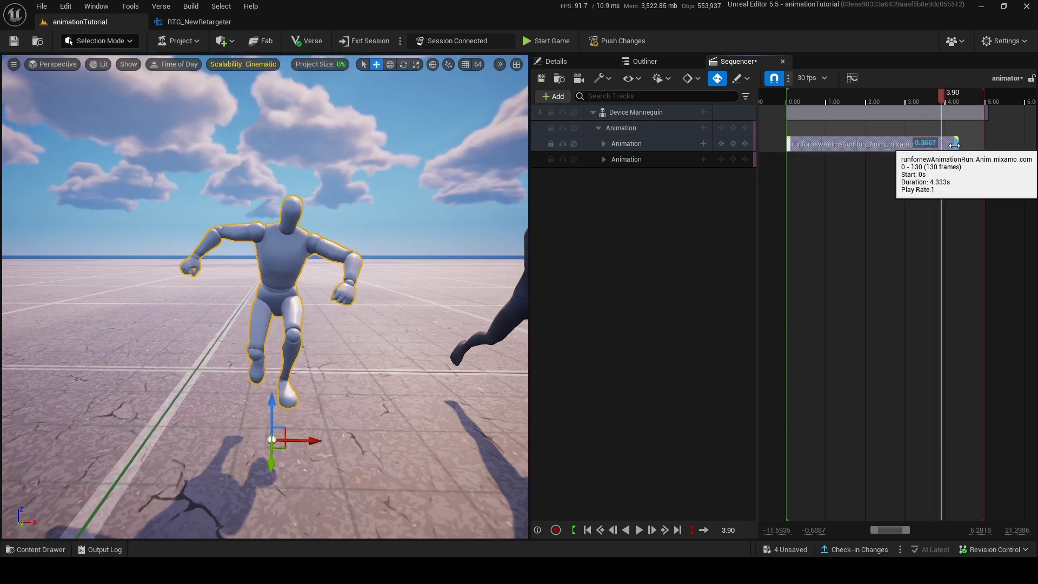
Trim the run clip to about 3.90 s and adjust the blend into the jump
{"action": "mouse_move", "coordinate": [963, 145]}
{"action": "left_mouse_down"}
{"action": "mouse_move", "coordinate": [946, 145]}
{"action": "mouse_move", "coordinate": [956, 140]}
{"action": "left_mouse_up"}
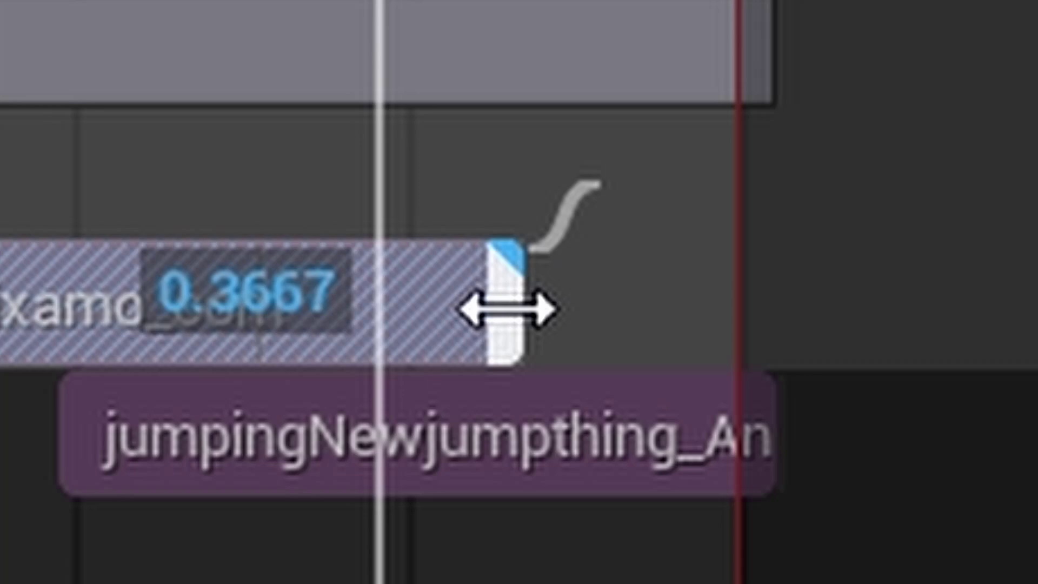
{"action": "left_click_drag", "start_coordinate": [679, 233], "coordinate": [612, 232]}
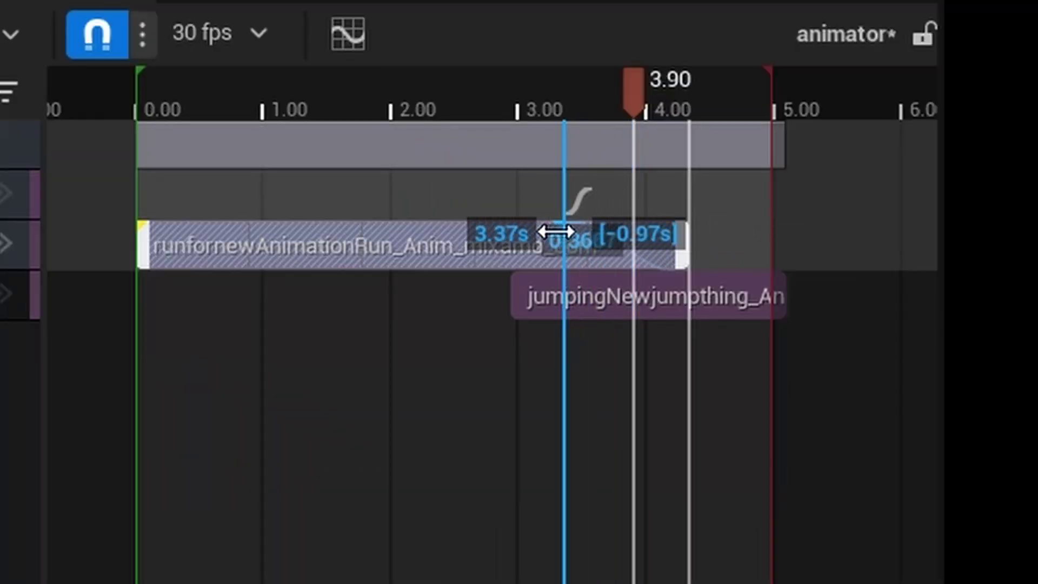
{"action": "left_click_drag", "start_coordinate": [523, 232], "coordinate": [511, 228]}
{"action": "left_click_drag", "start_coordinate": [616, 93], "coordinate": [560, 184]}
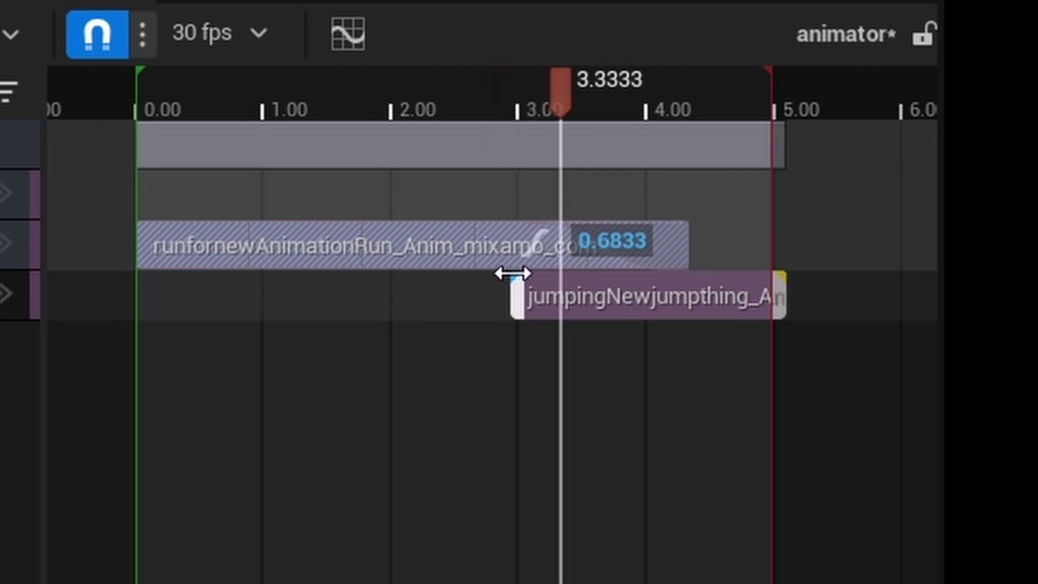
{"action": "left_click_drag", "start_coordinate": [512, 274], "coordinate": [672, 270]}
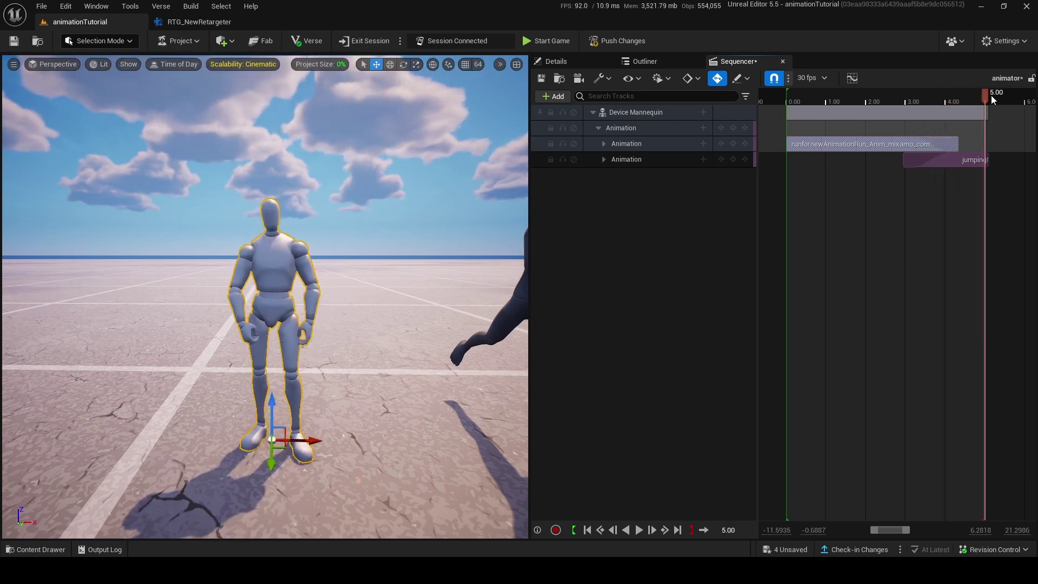
{"action": "left_click_drag", "start_coordinate": [991, 95], "coordinate": [797, 144]}
Add a runfornewAnimationRun clip on a third row, stretch it, and blend it after the jump
{"action": "left_click_drag", "start_coordinate": [798, 95], "coordinate": [920, 107]}
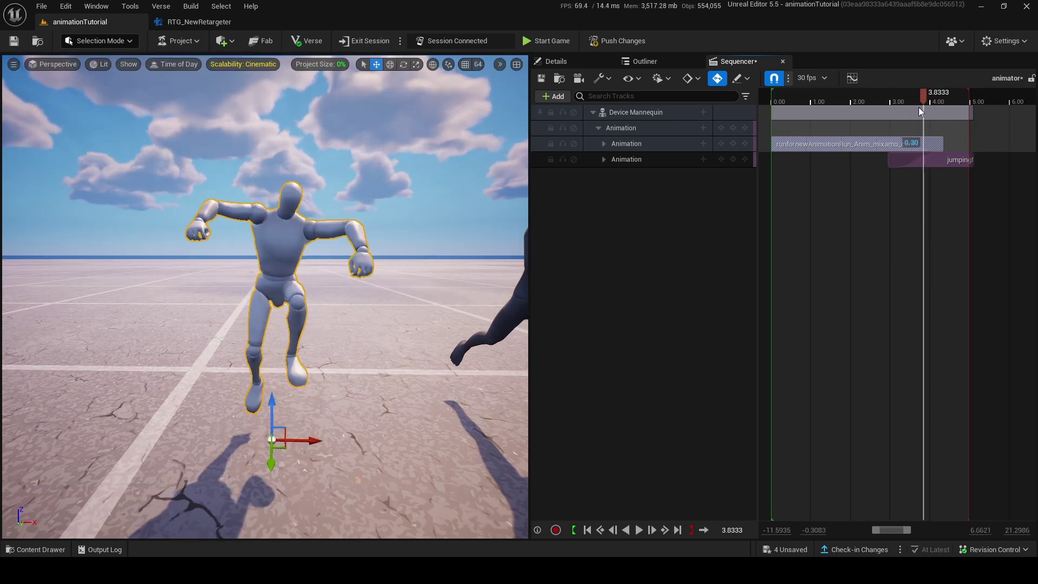
{"action": "scroll", "coordinate": [900, 98], "scroll_direction": "down", "scroll_amount": 2}
{"action": "left_click_drag", "start_coordinate": [650, 209], "coordinate": [141, 293]}
{"action": "left_click", "coordinate": [142, 293]}
{"action": "left_click", "coordinate": [146, 295]}
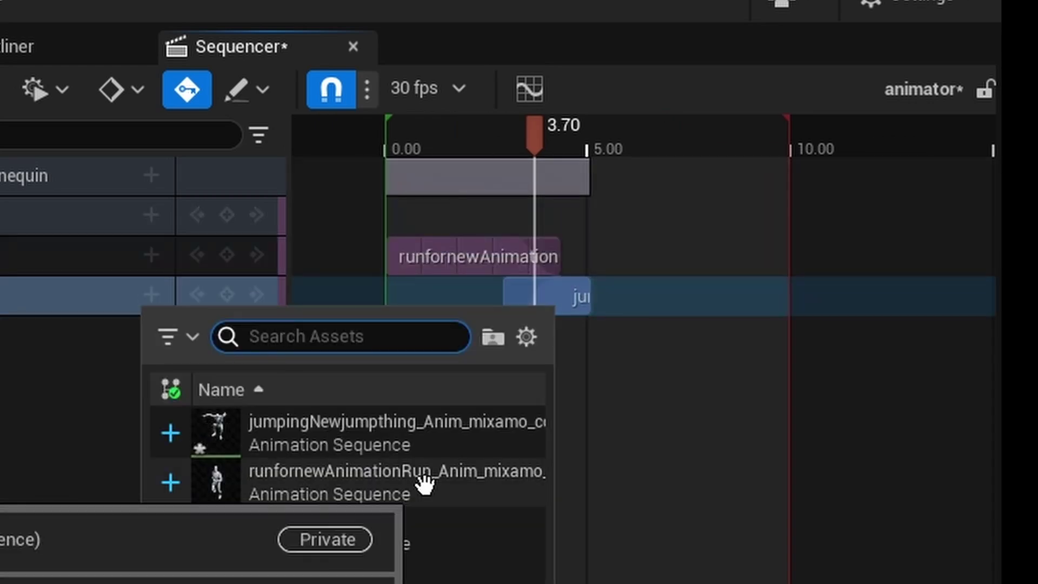
{"action": "left_click", "coordinate": [408, 486]}
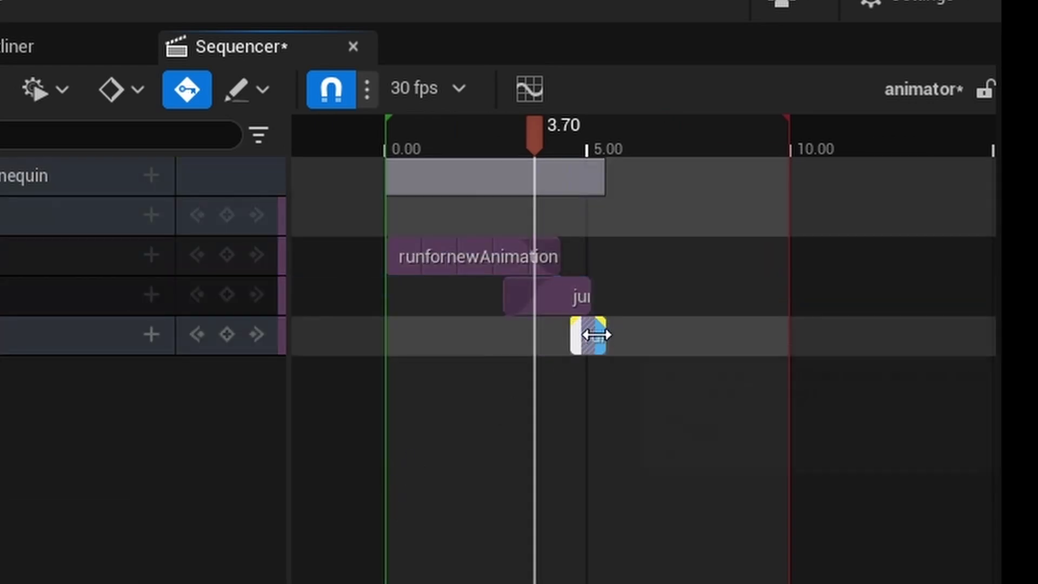
{"action": "left_click_drag", "start_coordinate": [593, 333], "coordinate": [804, 345]}
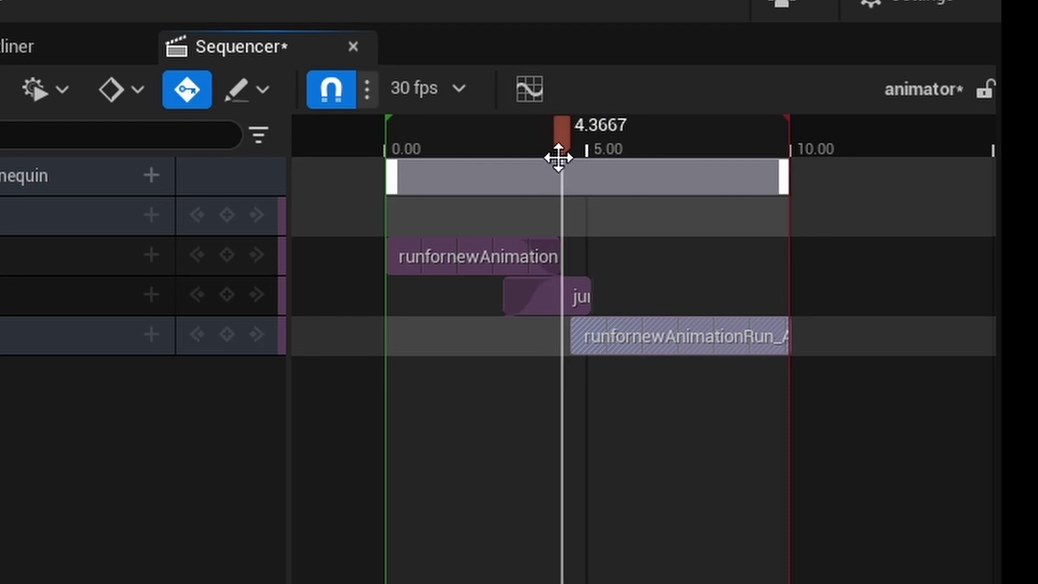
{"action": "scroll", "coordinate": [558, 158], "scroll_direction": "up", "scroll_amount": 5, "text": "ctrl"}
{"action": "left_click_drag", "start_coordinate": [695, 281], "coordinate": [608, 287]}
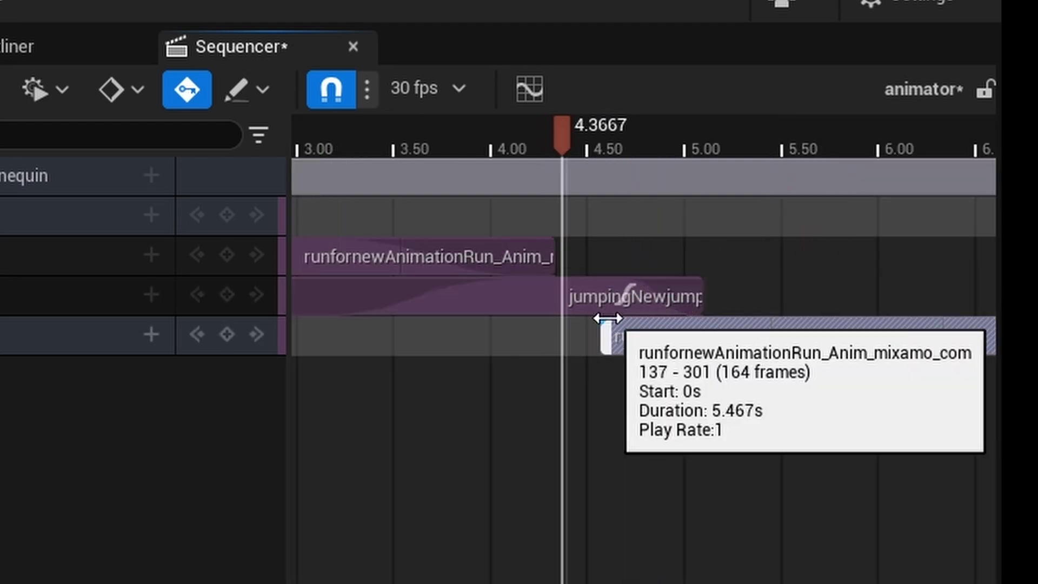
{"action": "left_click_drag", "start_coordinate": [562, 148], "coordinate": [297, 148]}
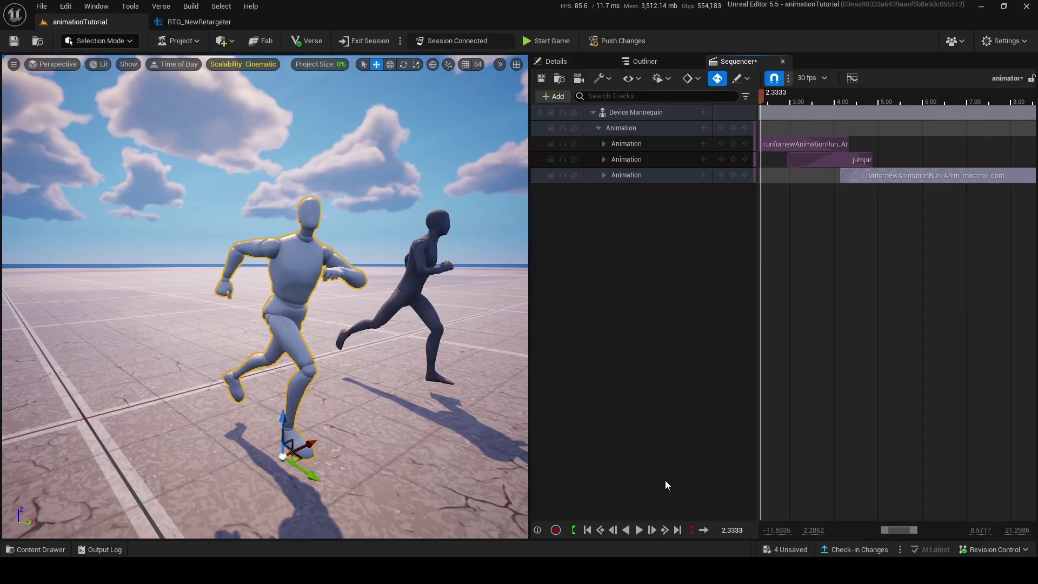
{"action": "left_click", "coordinate": [638, 531]}
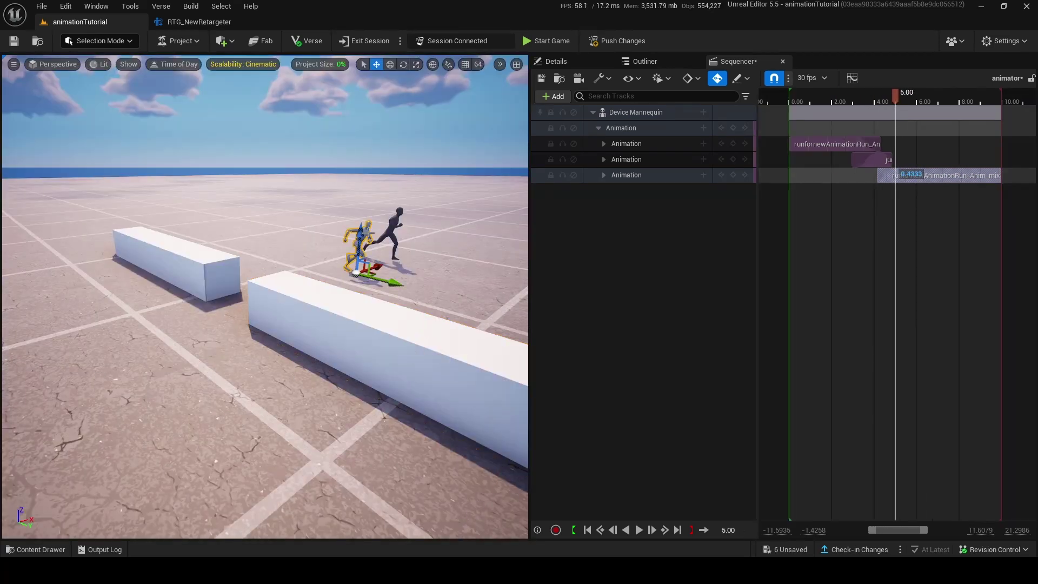
{"action": "left_click_drag", "start_coordinate": [914, 92], "coordinate": [792, 121]}
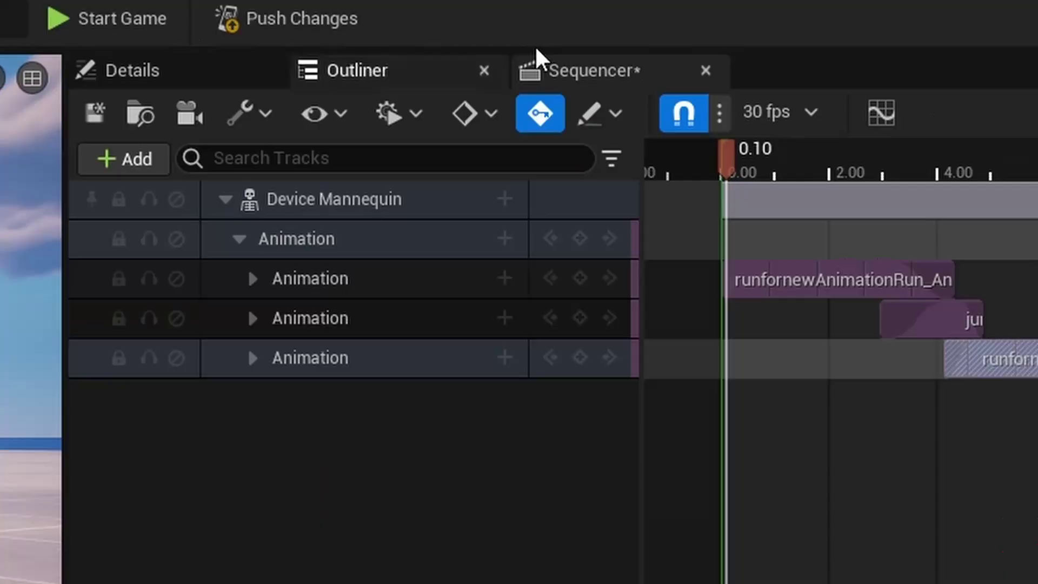
Add a Transform track to Device Mannequin and key its starting position
{"action": "left_click", "coordinate": [503, 204]}
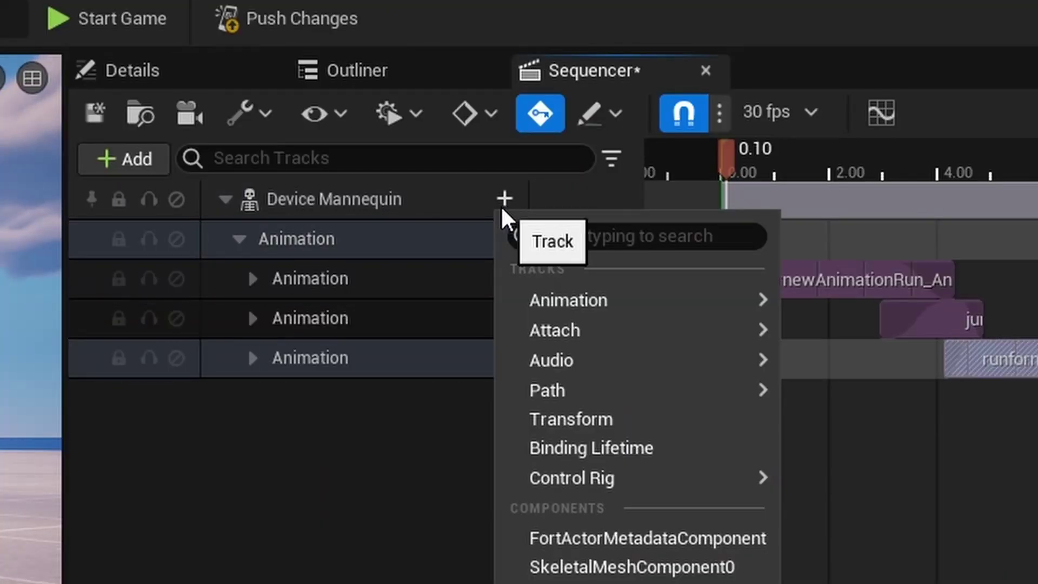
{"action": "left_click", "coordinate": [552, 422]}
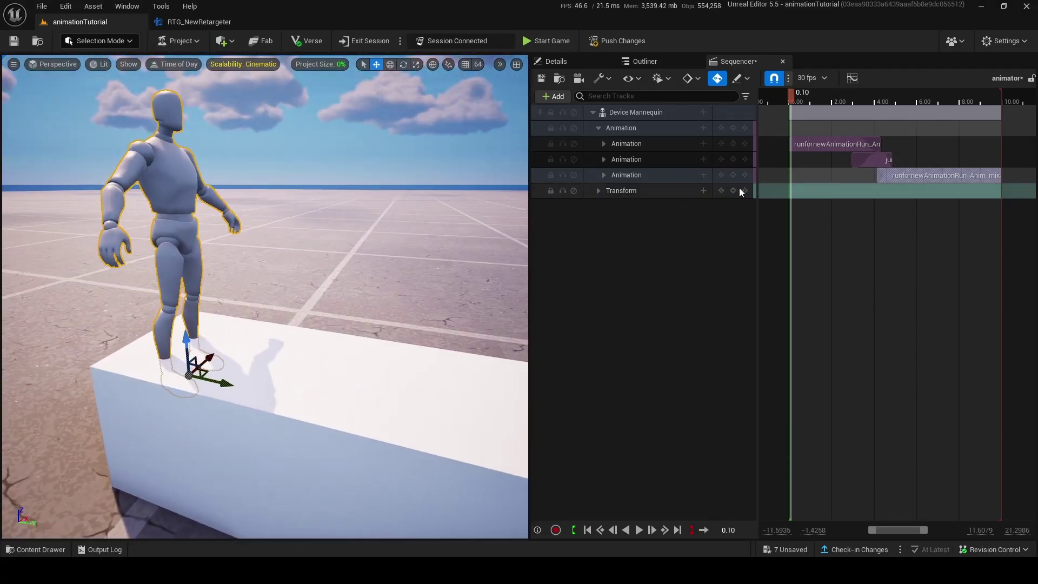
{"action": "left_click", "coordinate": [733, 190]}
{"action": "scroll", "coordinate": [821, 204], "scroll_direction": "up", "scroll_amount": 1, "text": "ctrl"}
{"action": "scroll", "coordinate": [860, 189], "scroll_direction": "down", "scroll_amount": 2, "text": "ctrl"}
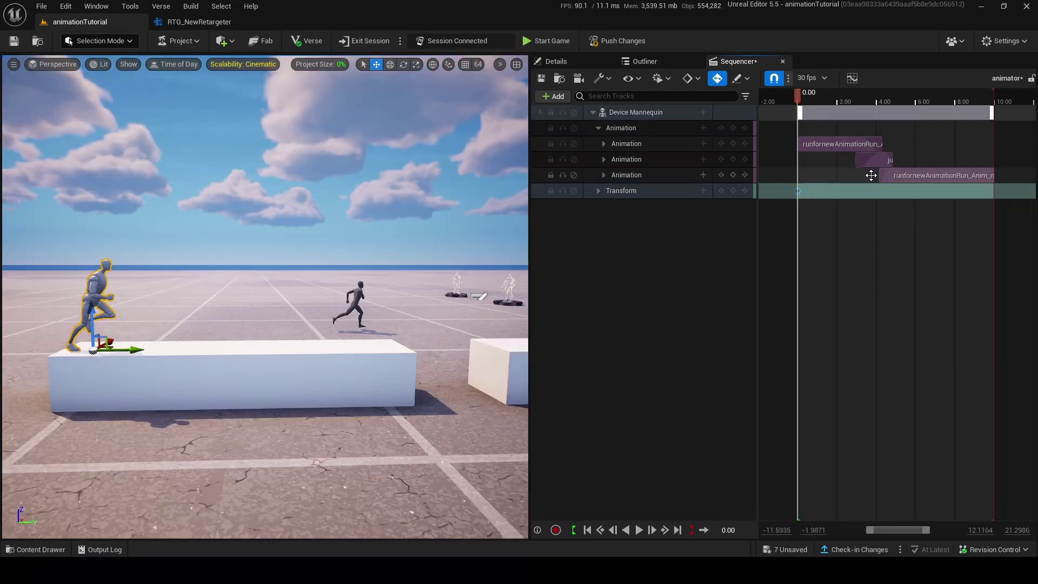
Key the mannequin's position around 3.50 s before the jump and after landing
{"action": "left_click", "coordinate": [854, 101]}
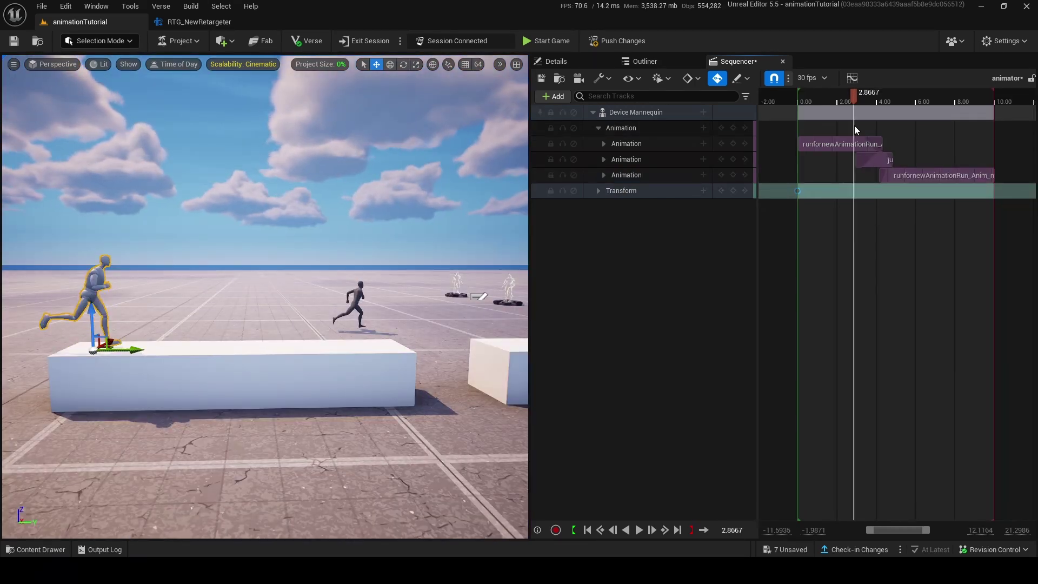
{"action": "left_click_drag", "start_coordinate": [862, 135], "coordinate": [878, 147]}
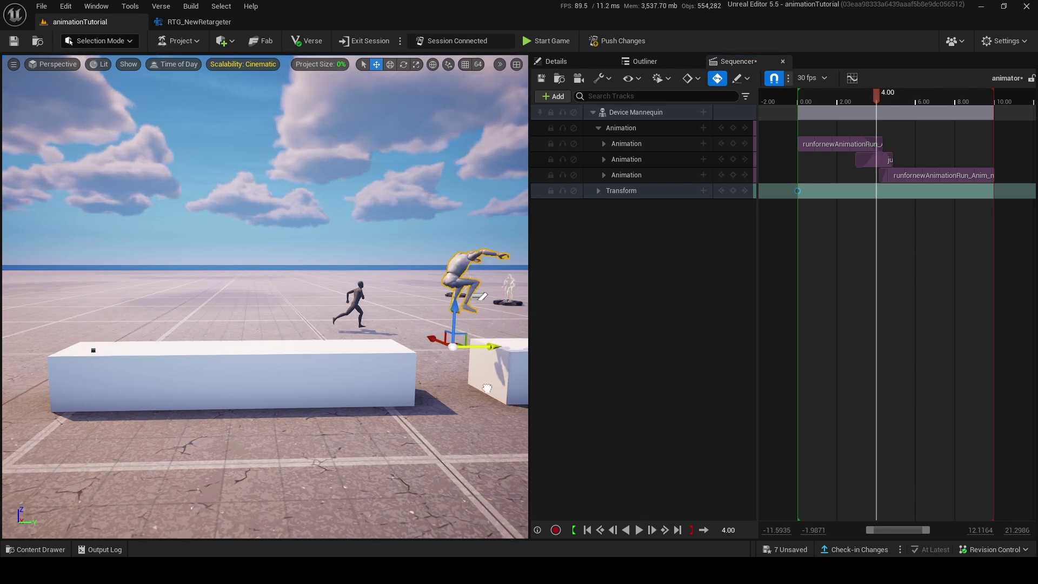
{"action": "key", "text": "f"}
{"action": "scroll", "coordinate": [881, 222], "scroll_direction": "up", "scroll_amount": 2, "text": "ctrl"}
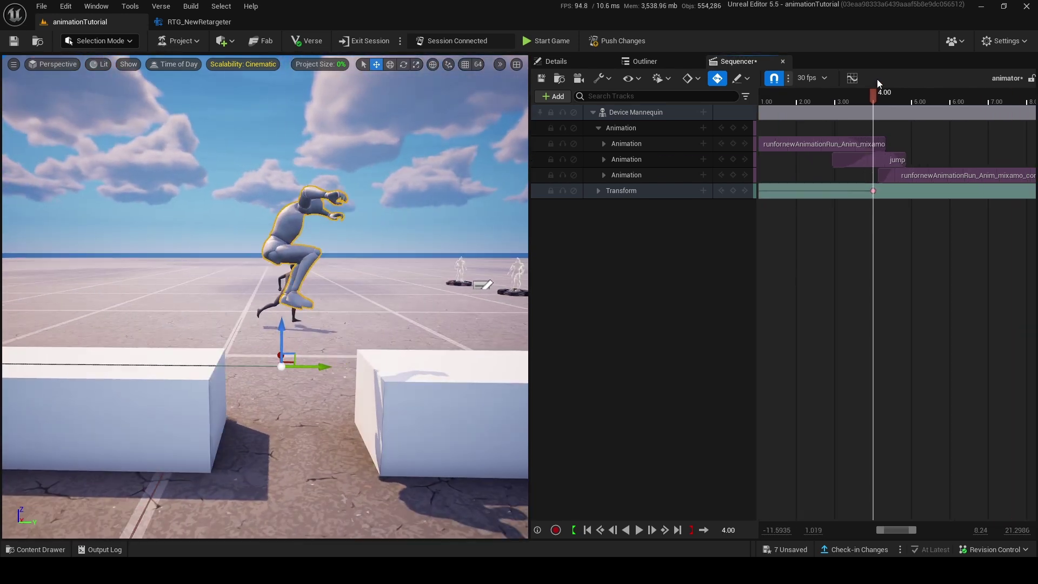
{"action": "left_click", "coordinate": [890, 102]}
{"action": "left_click_drag", "start_coordinate": [874, 101], "coordinate": [878, 104]}
{"action": "scroll", "coordinate": [808, 133], "scroll_direction": "up", "scroll_amount": 2, "text": "ctrl"}
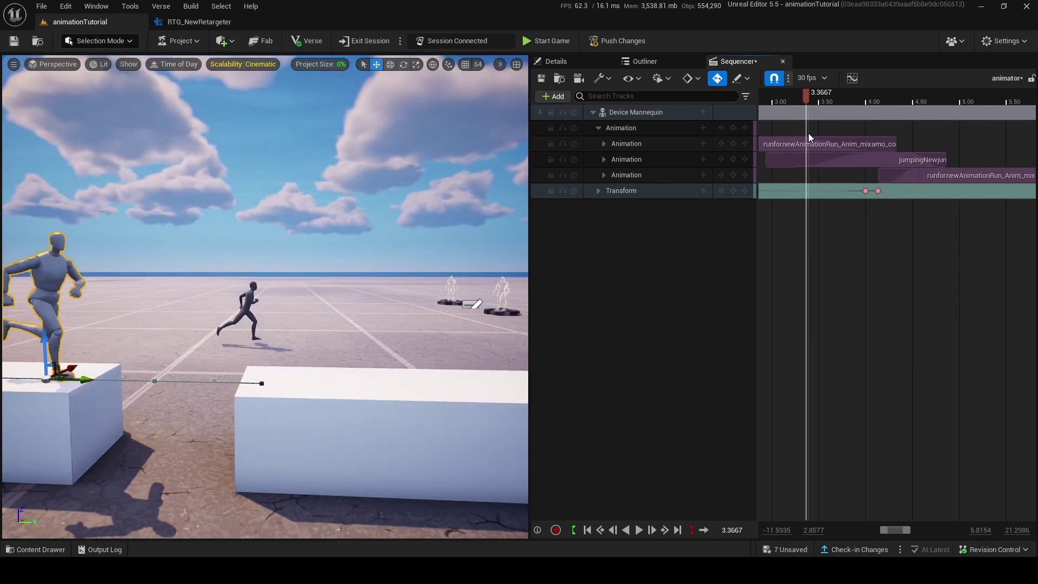
{"action": "left_click_drag", "start_coordinate": [809, 133], "coordinate": [820, 142]}
{"action": "scroll", "coordinate": [864, 174], "scroll_direction": "up", "scroll_amount": 2, "text": "ctrl"}
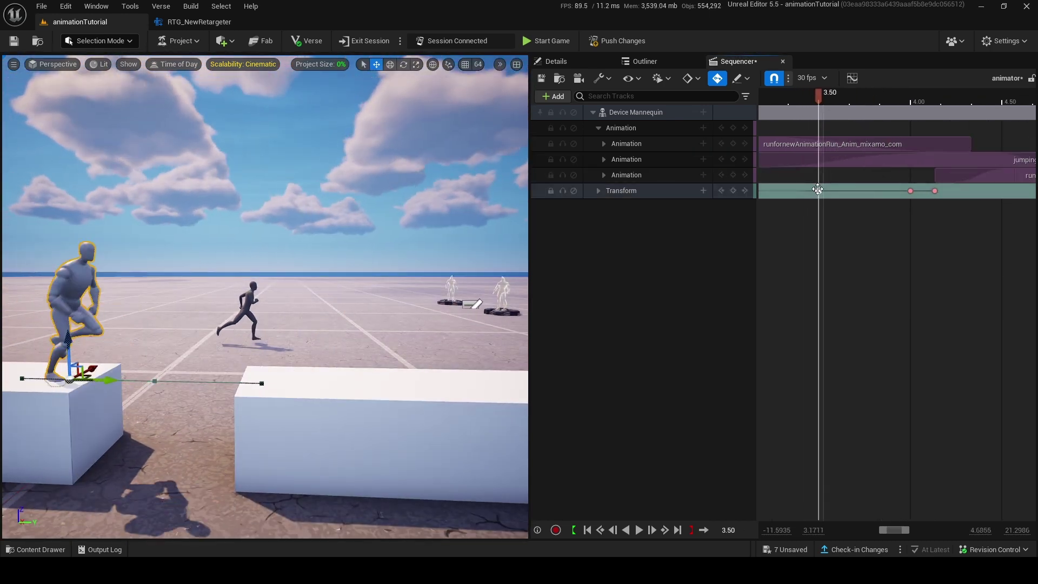
{"action": "left_click", "coordinate": [861, 101]}
{"action": "left_click_drag", "start_coordinate": [883, 102], "coordinate": [934, 89]}
{"action": "scroll", "coordinate": [945, 114], "scroll_direction": "down", "scroll_amount": 3, "text": "ctrl"}
Play the sequence to check the mannequin moving across the blocks
{"action": "key", "text": "space"}
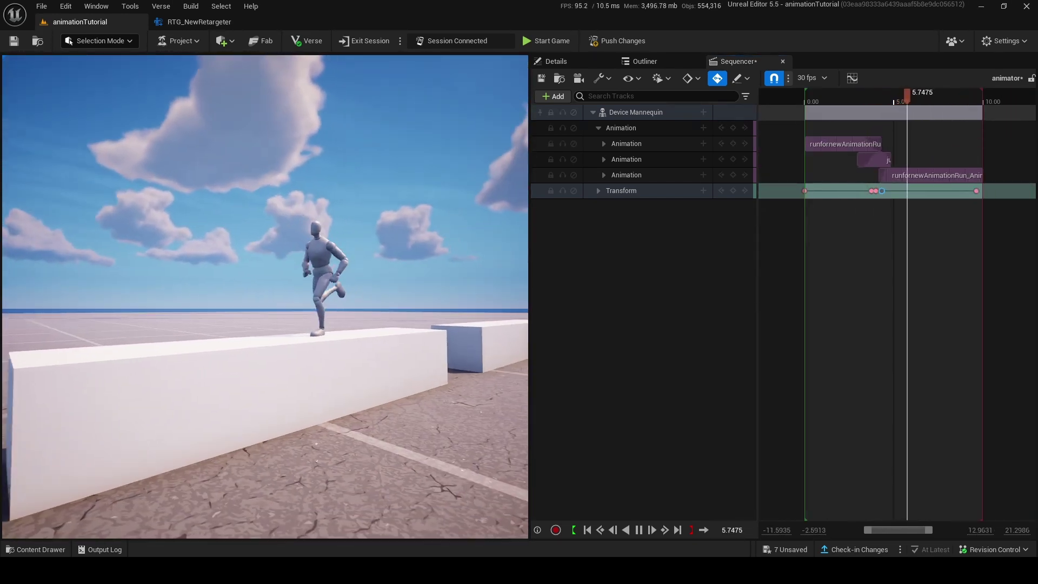
{"action": "left_click_drag", "start_coordinate": [937, 96], "coordinate": [867, 118]}
{"action": "left_click", "coordinate": [638, 530]}
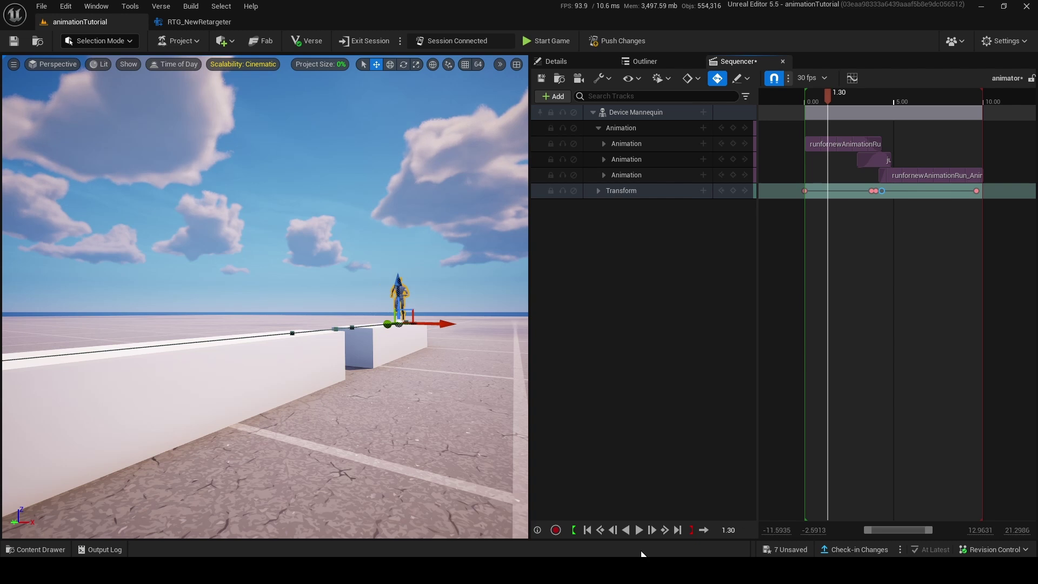